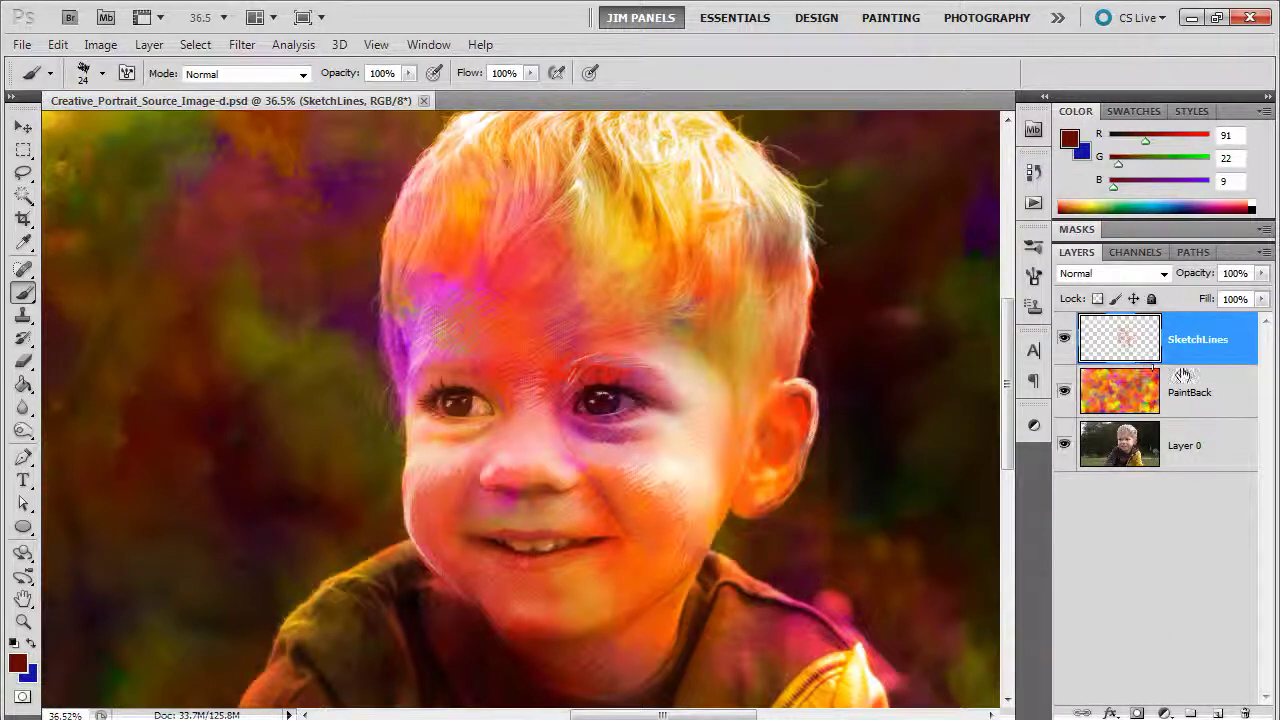
Add a new layer above SketchLines and name it HairSketch
left_click(1217, 713)
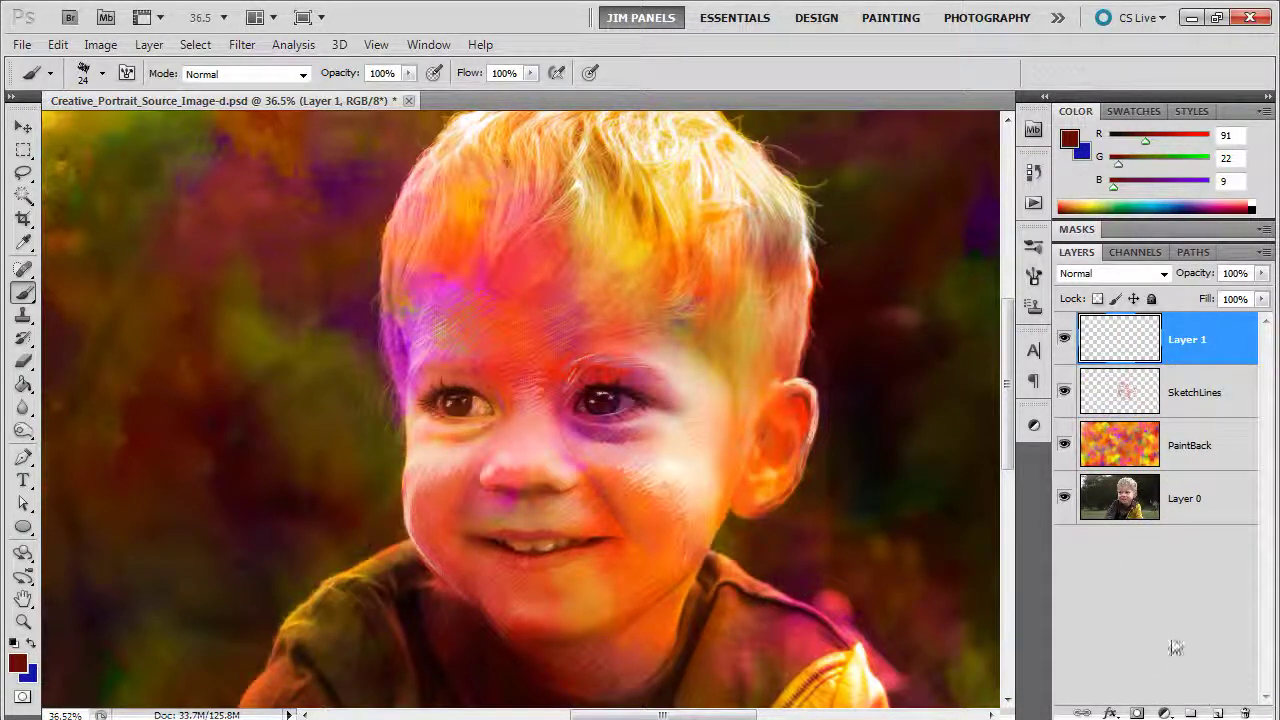
double_click(1200, 339)
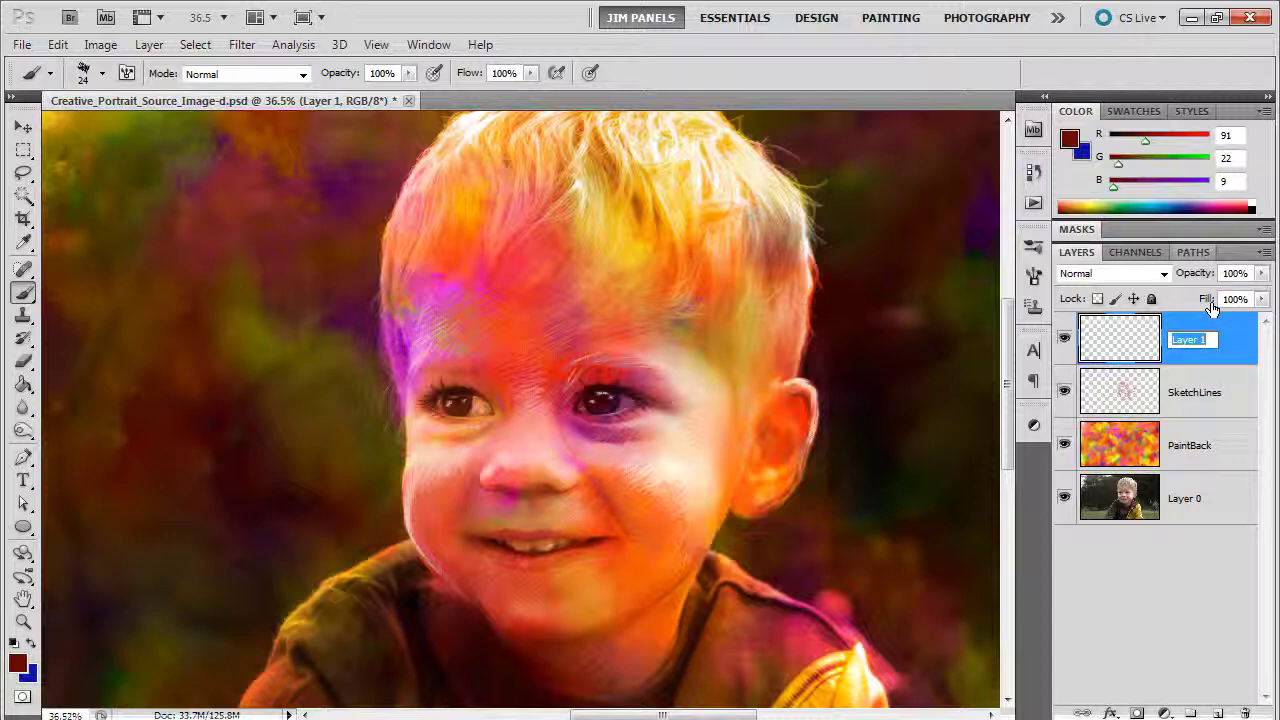
type("HairSkech")
key("Return")
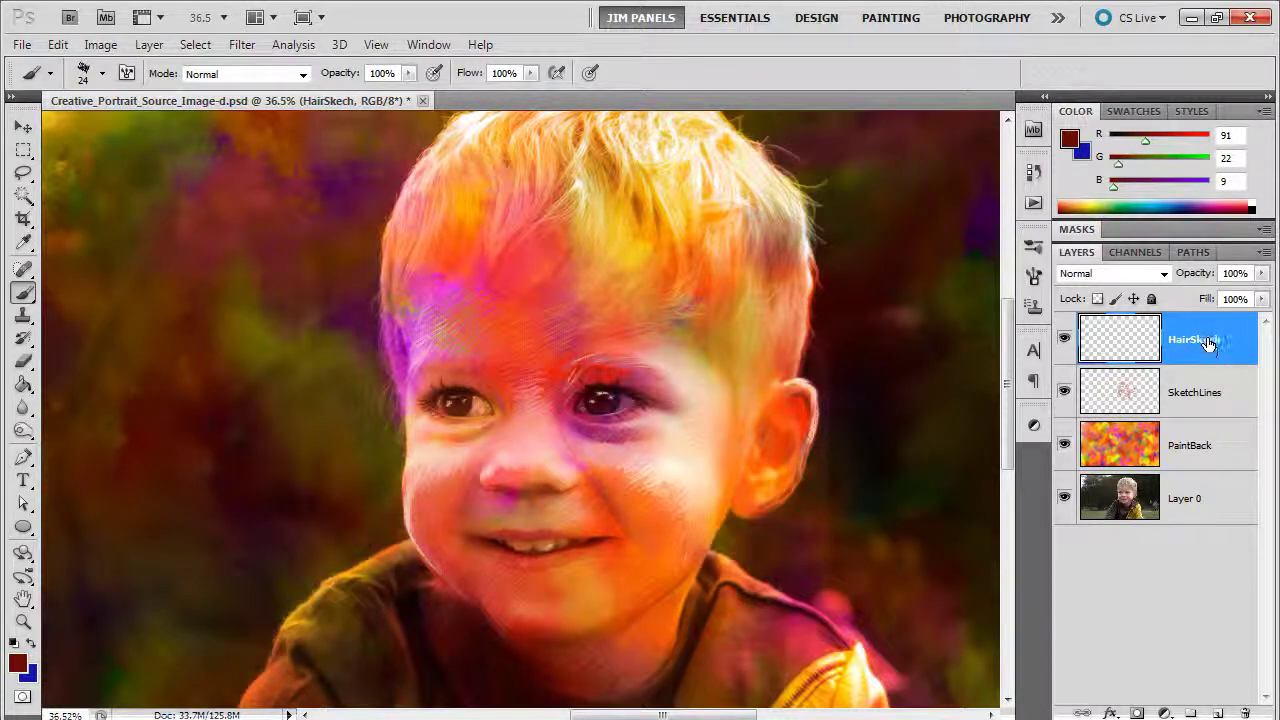
double_click(1208, 340)
left_click(1210, 340)
type("t")
key("Return")
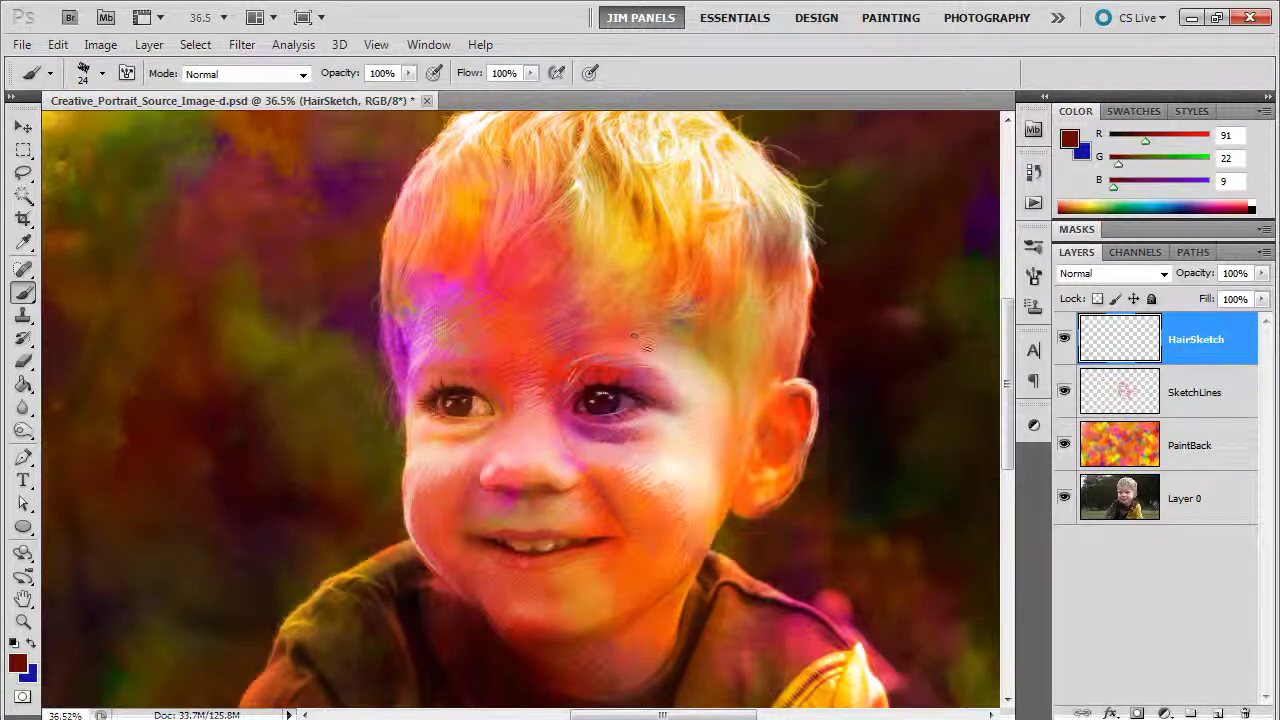
Reduce the brush size to 9 px for fine hair strokes
left_click_drag(628, 286, 620, 408)
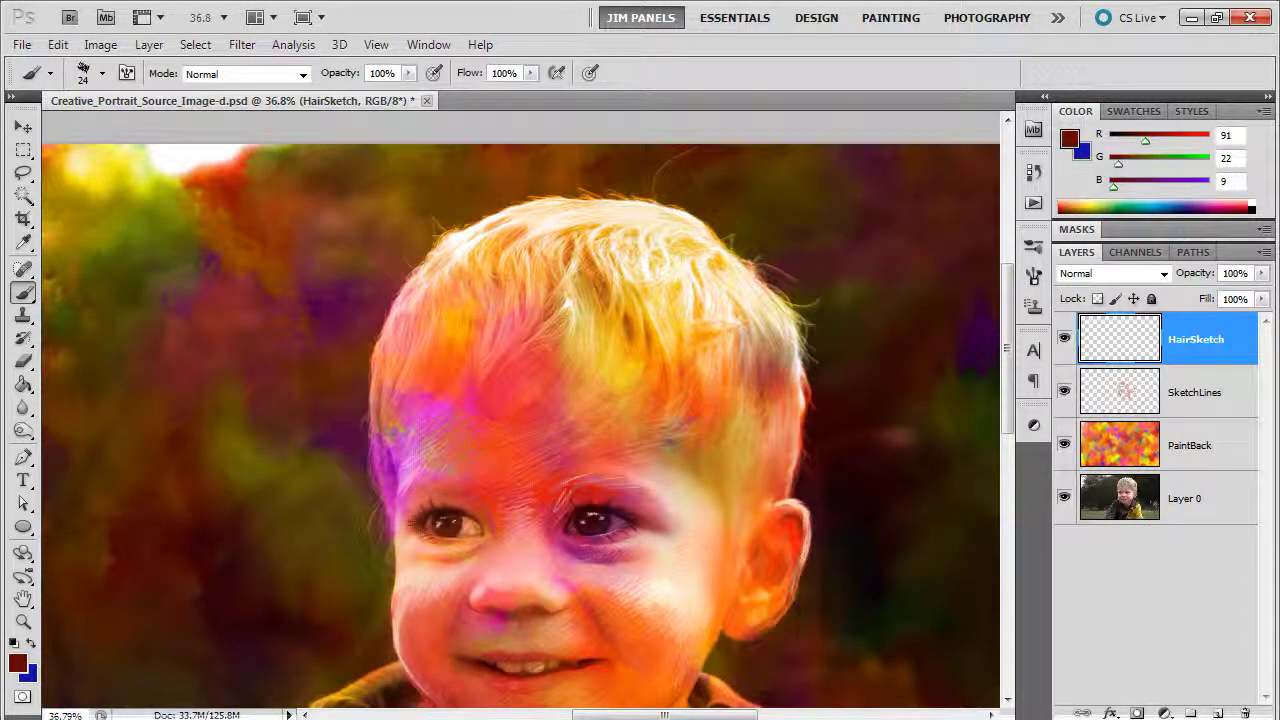
left_click(103, 77)
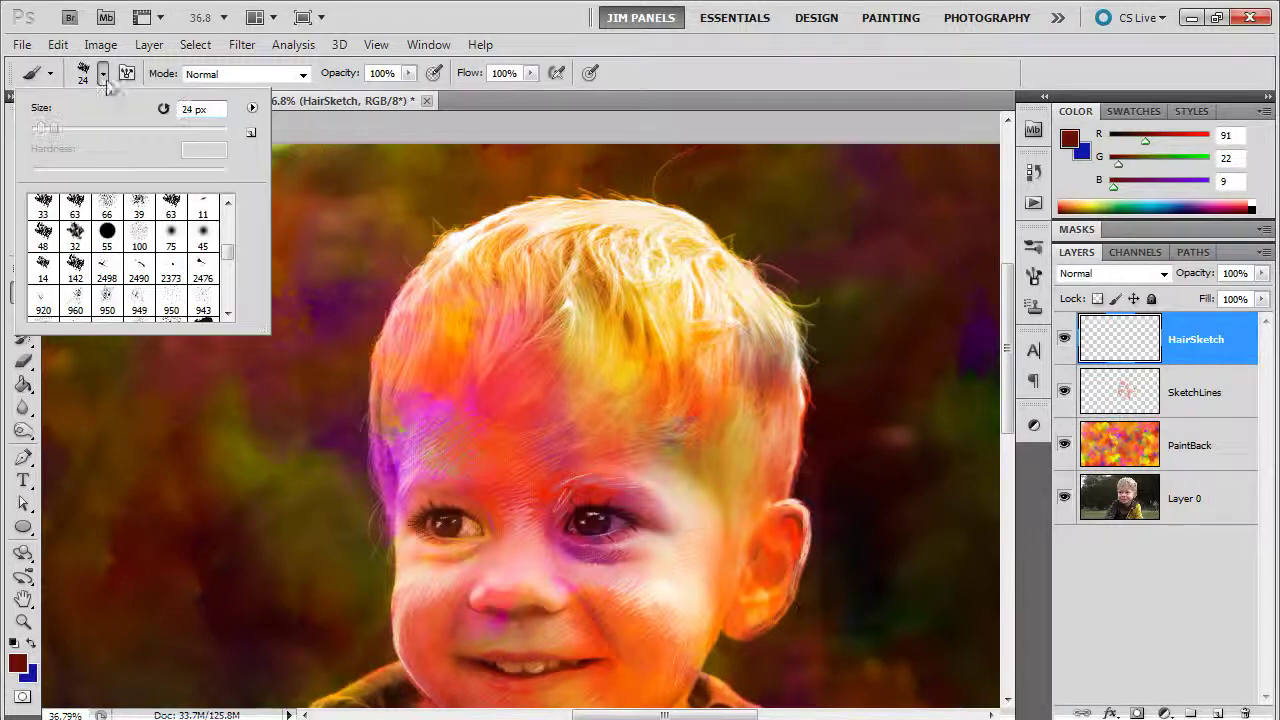
left_click_drag(51, 131, 39, 132)
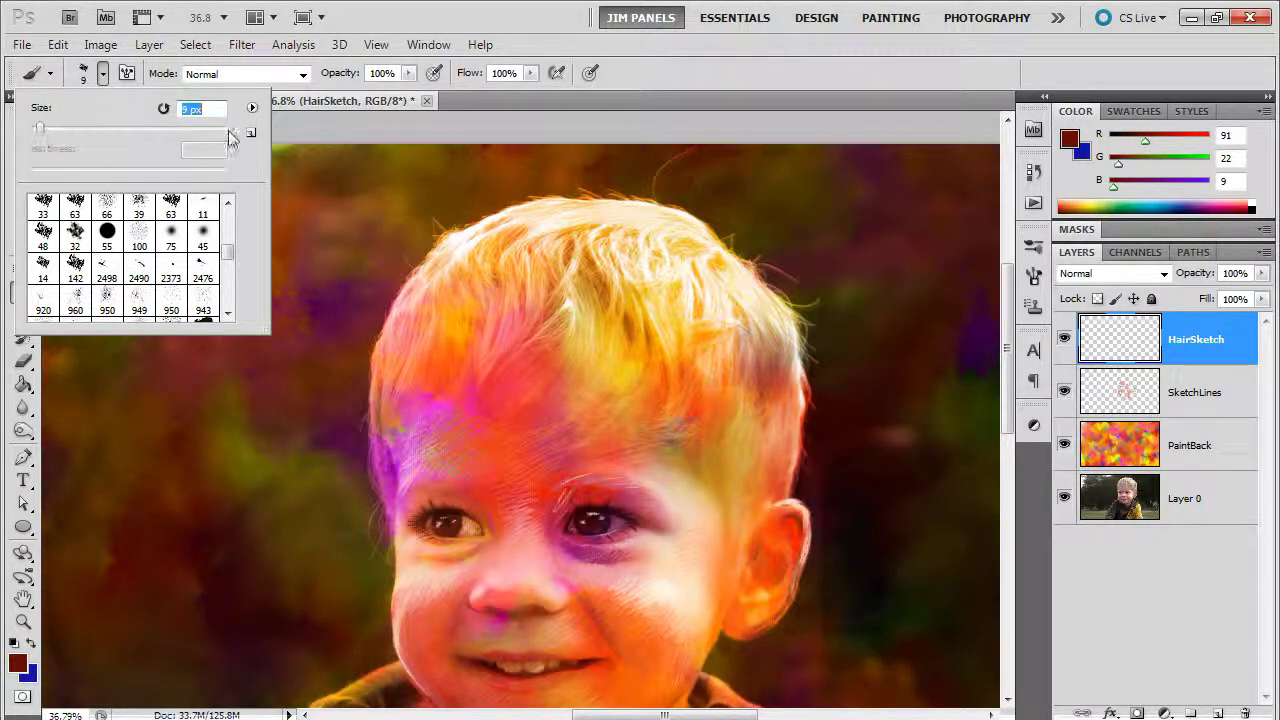
left_click(683, 73)
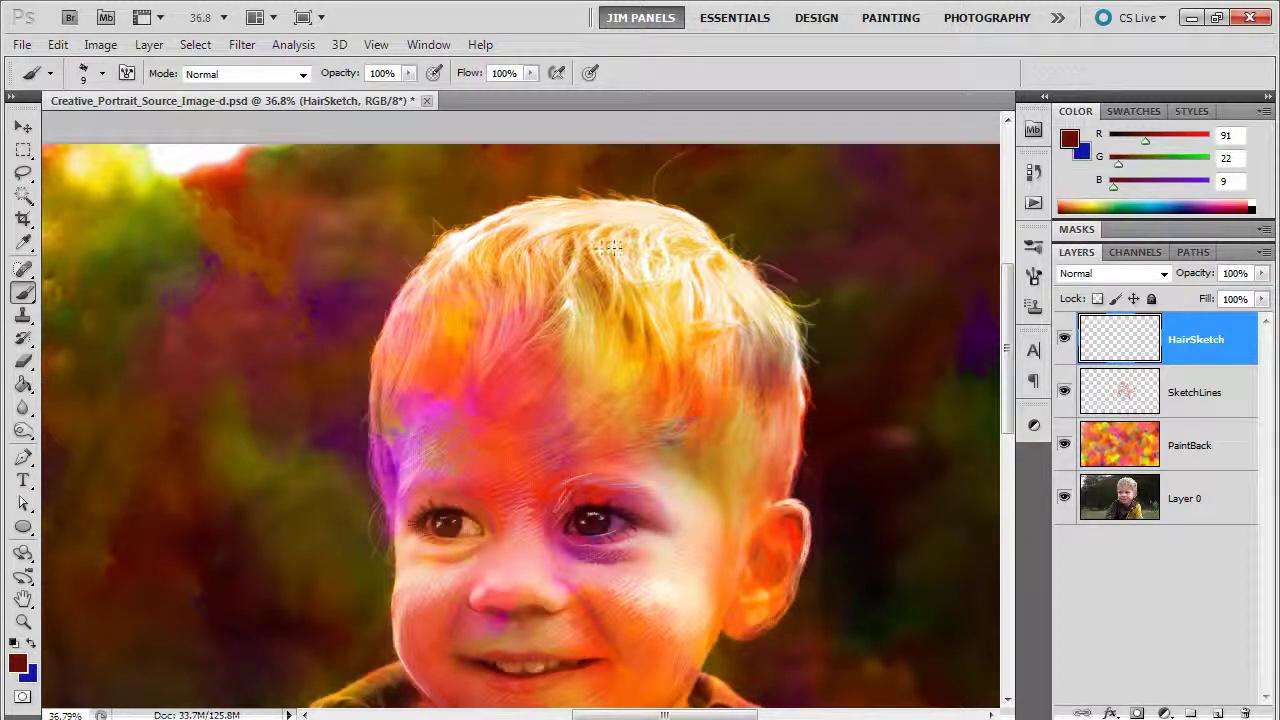
Sample a pale cream from the hair highlights and paint thin strands down the left side of the boy's fringe
left_click(690, 286, "alt")
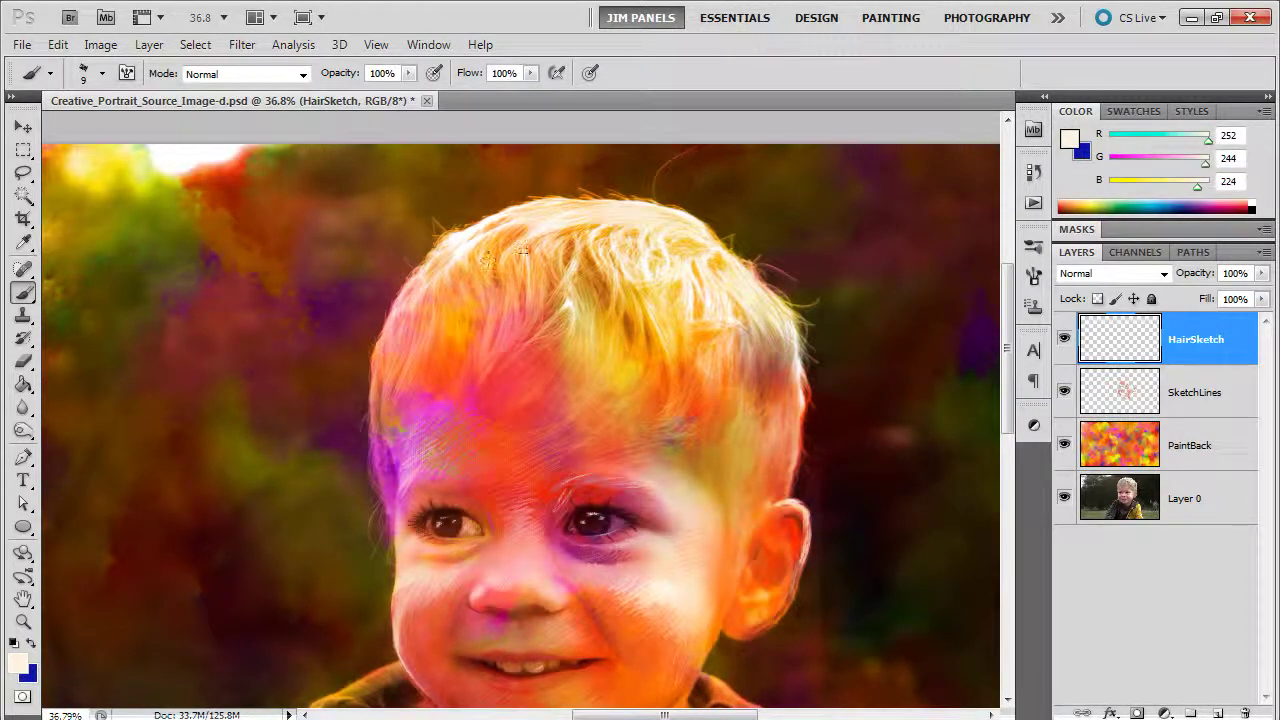
mouse_move(506, 290)
left_mouse_down()
mouse_move(498, 366)
mouse_move(474, 408)
left_mouse_up()
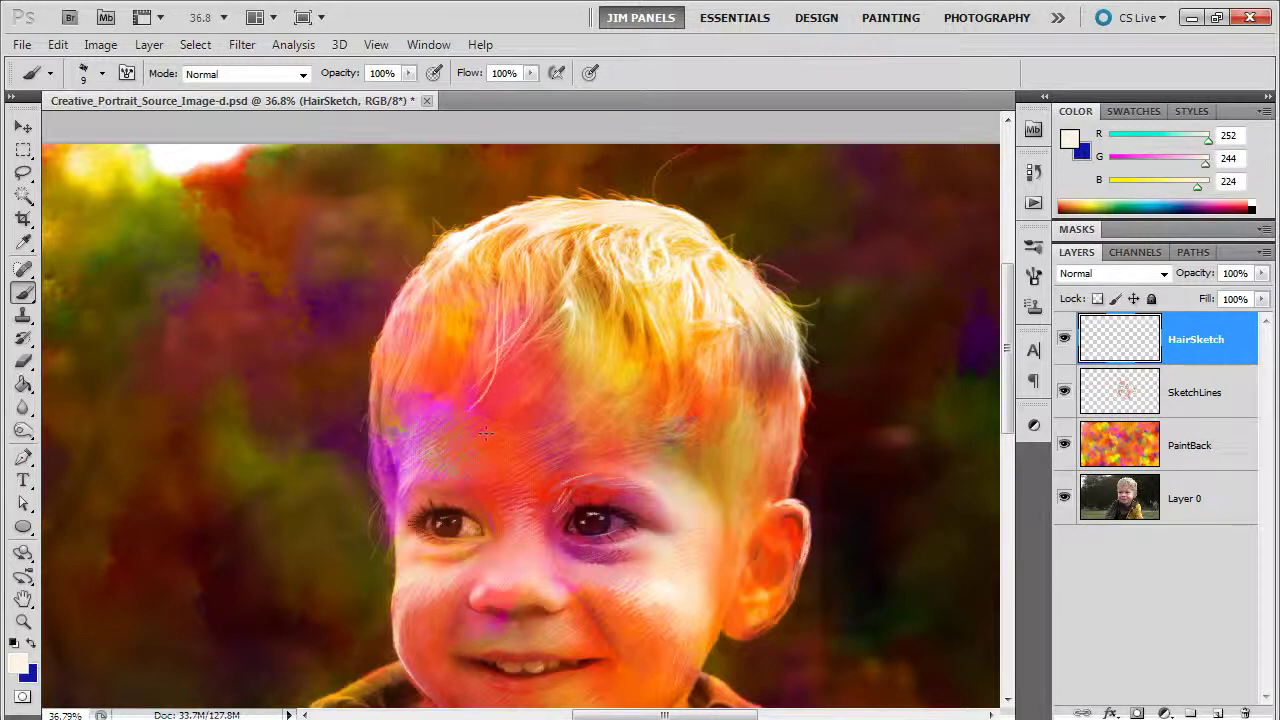
left_click_drag(486, 298, 472, 404)
left_click_drag(434, 298, 424, 388)
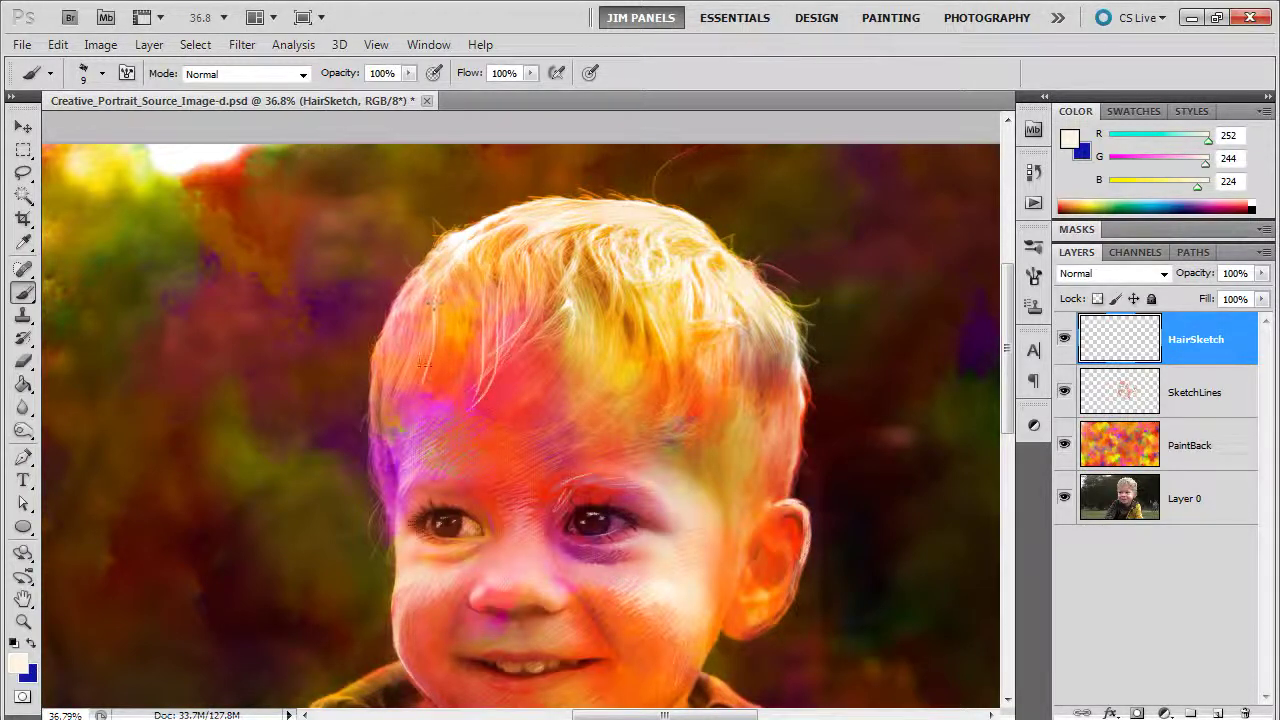
left_click_drag(430, 330, 394, 412)
mouse_move(406, 336)
left_mouse_down()
mouse_move(380, 430)
mouse_move(383, 482)
left_mouse_up()
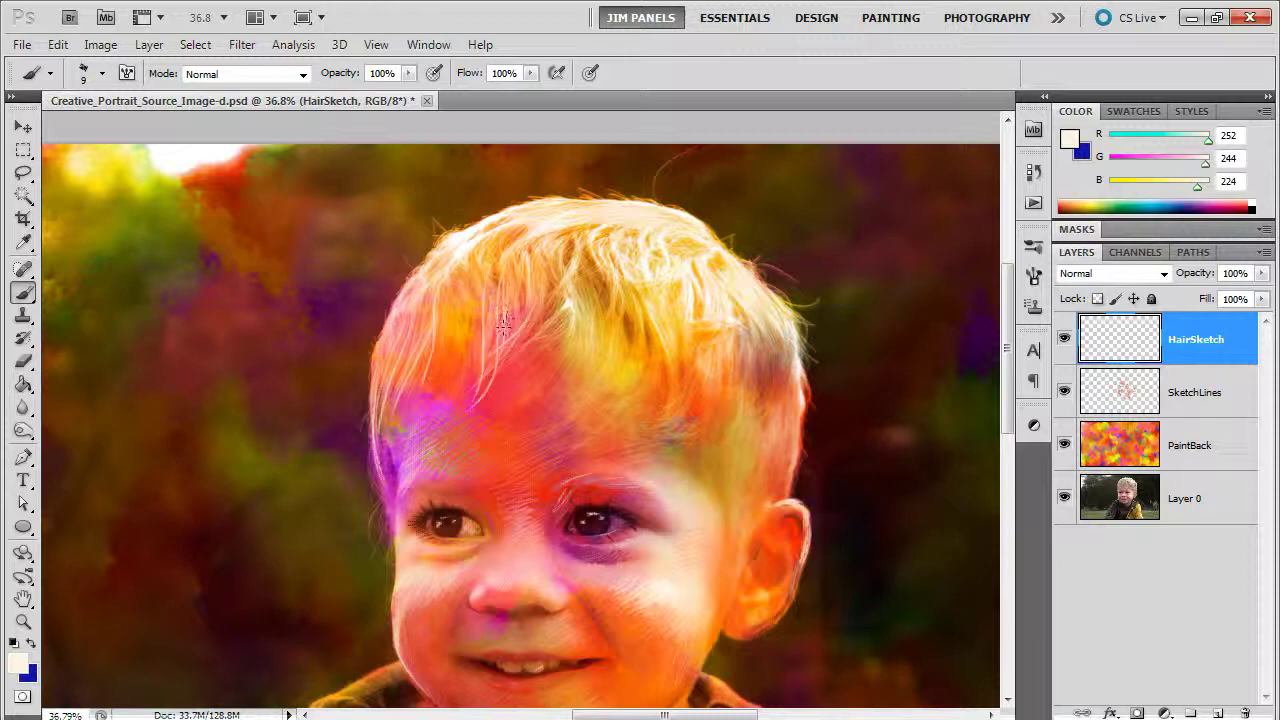
Paint a broad cream strand in the left fringe with a 36 px brush, and sample the reddish hair colour beside it
key(".")
left_click_drag(456, 280, 438, 412)
mouse_move(466, 274)
left_mouse_down()
mouse_move(453, 368)
mouse_move(450, 343)
left_mouse_up()
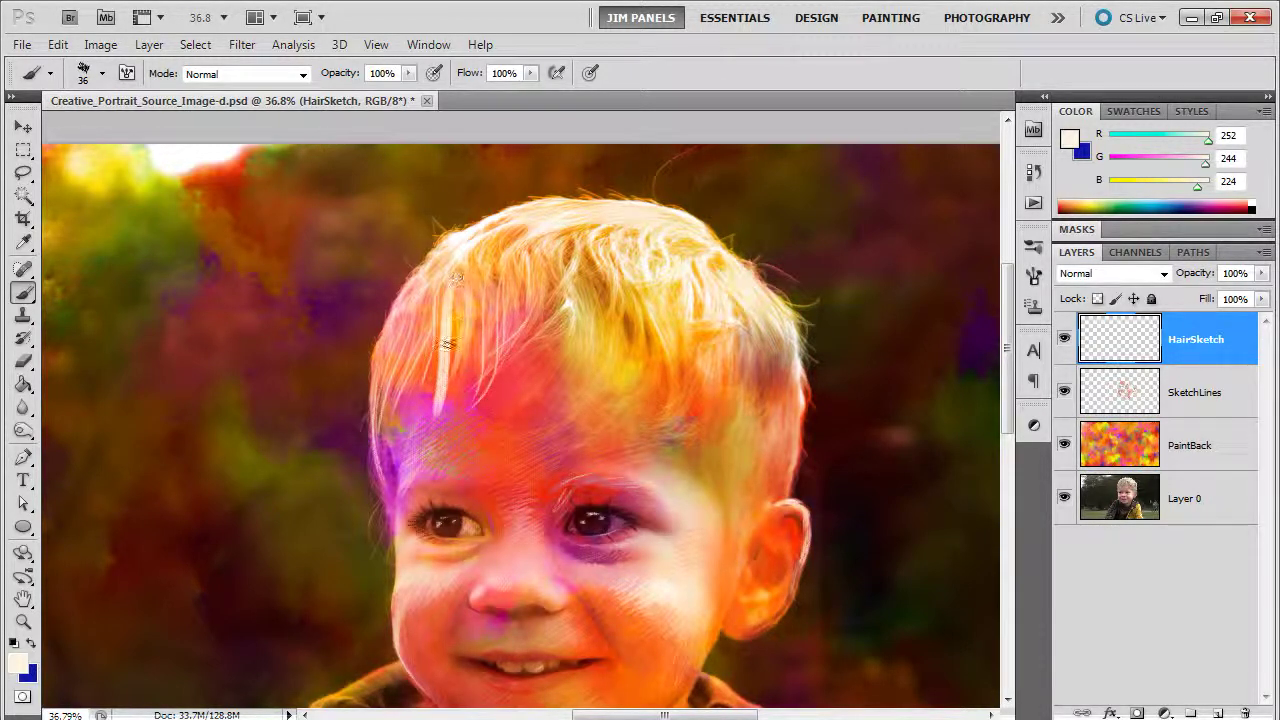
left_click(430, 380, "alt")
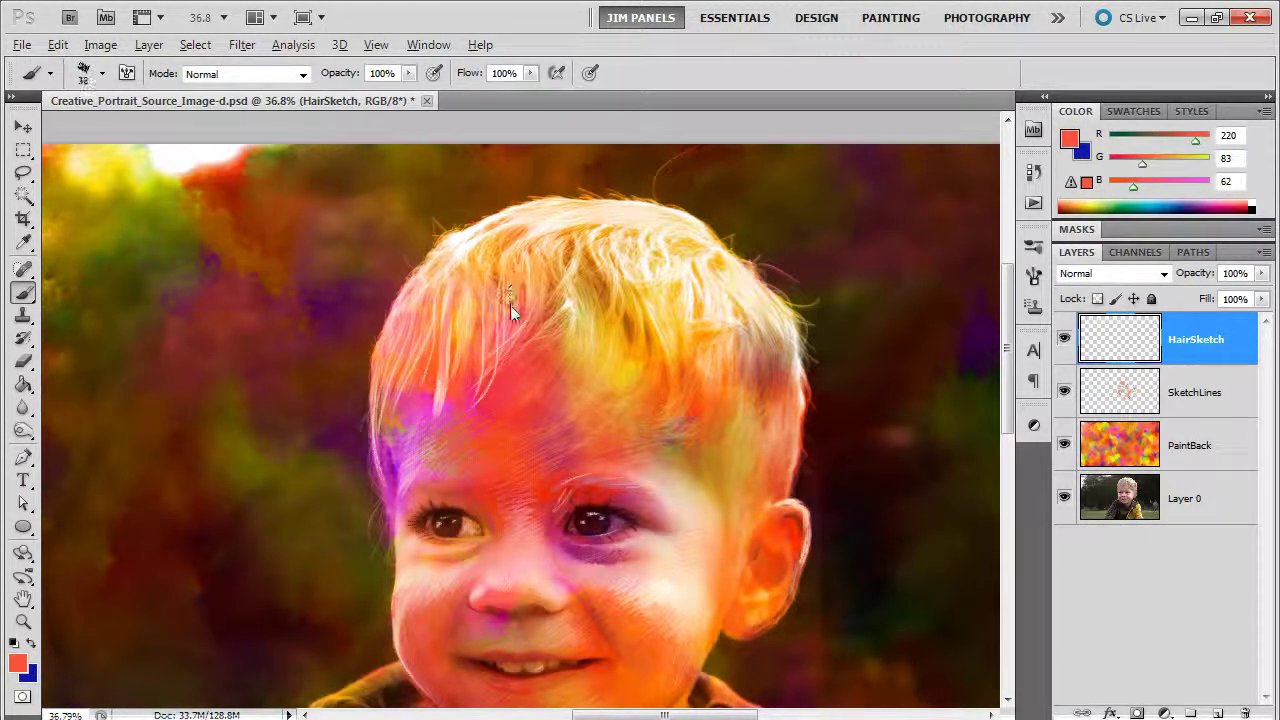
Set the brush size back to 9 px
key("]")
key("bracketleft")
key("bracketleft")
key("bracketleft")
key("bracketleft")
key("bracketleft")
key("bracketleft")
key("bracketleft")
key("bracketleft")
key("bracketleft")
left_click(102, 76)
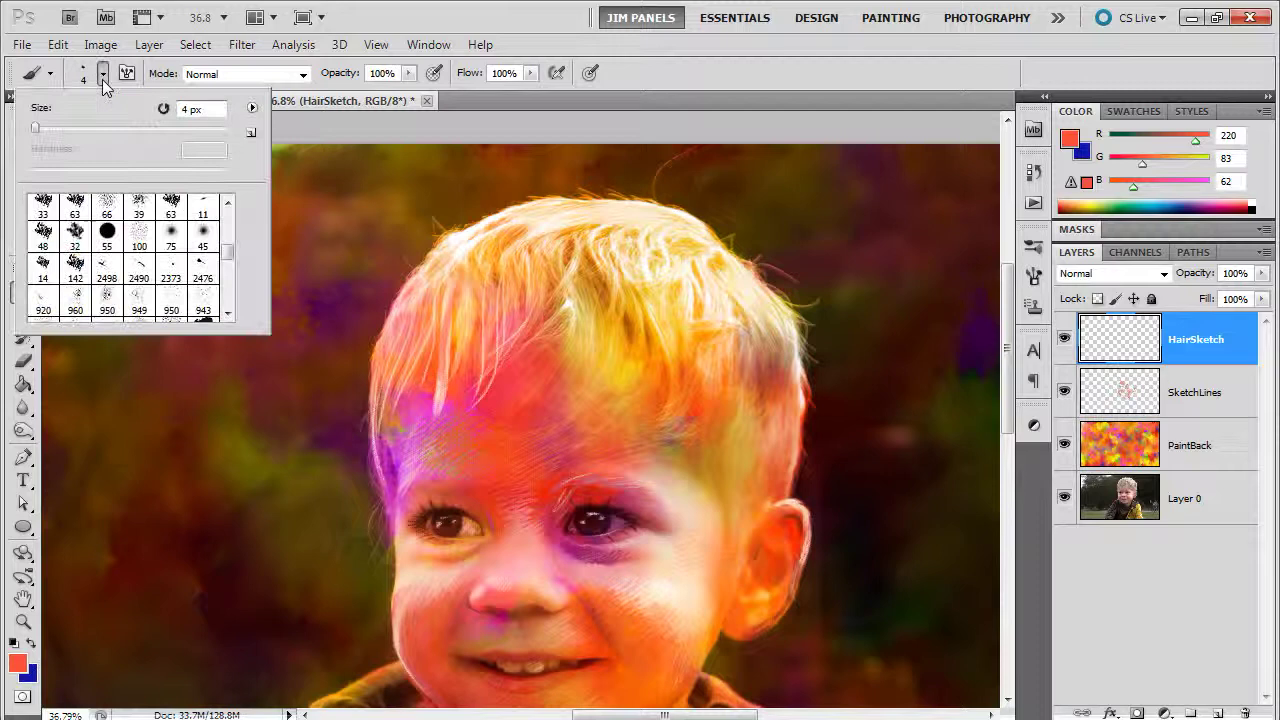
double_click(188, 109)
type("9")
key("Return")
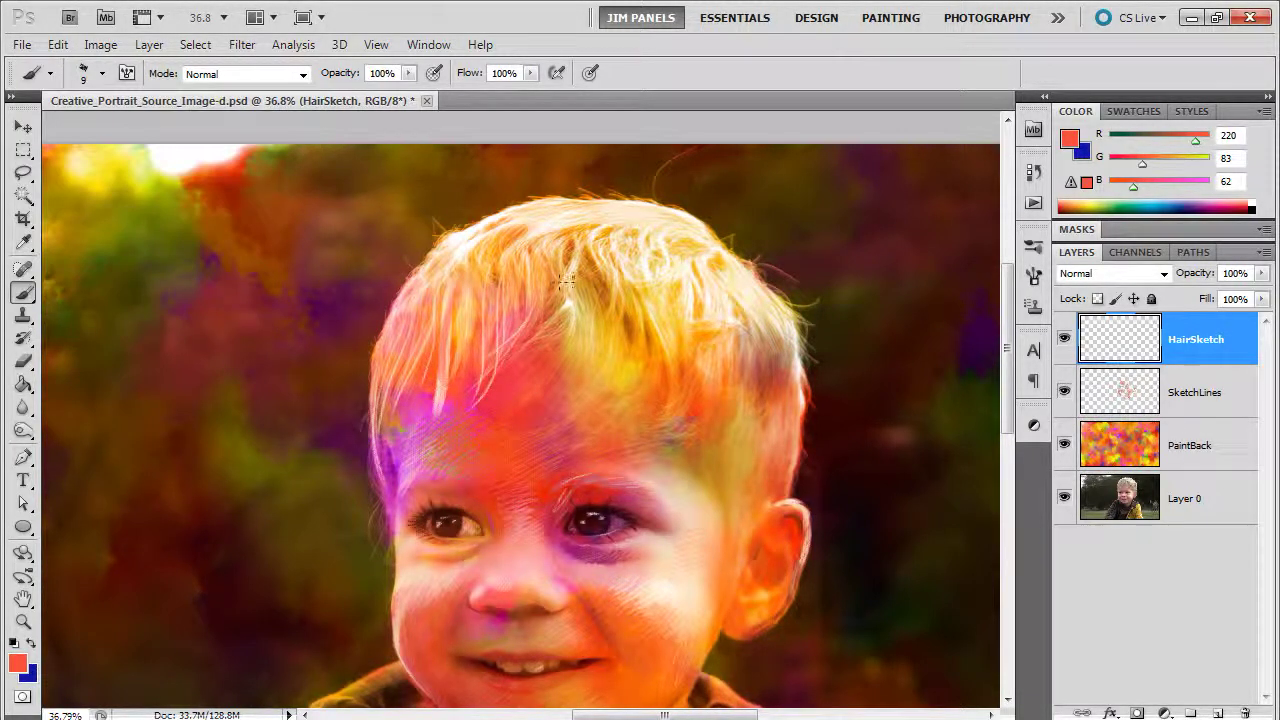
Sample a light cream from the top of the hair and paint fine curved strands down the middle of the fringe
left_click_drag(567, 266, 564, 308)
left_click(653, 241, "alt")
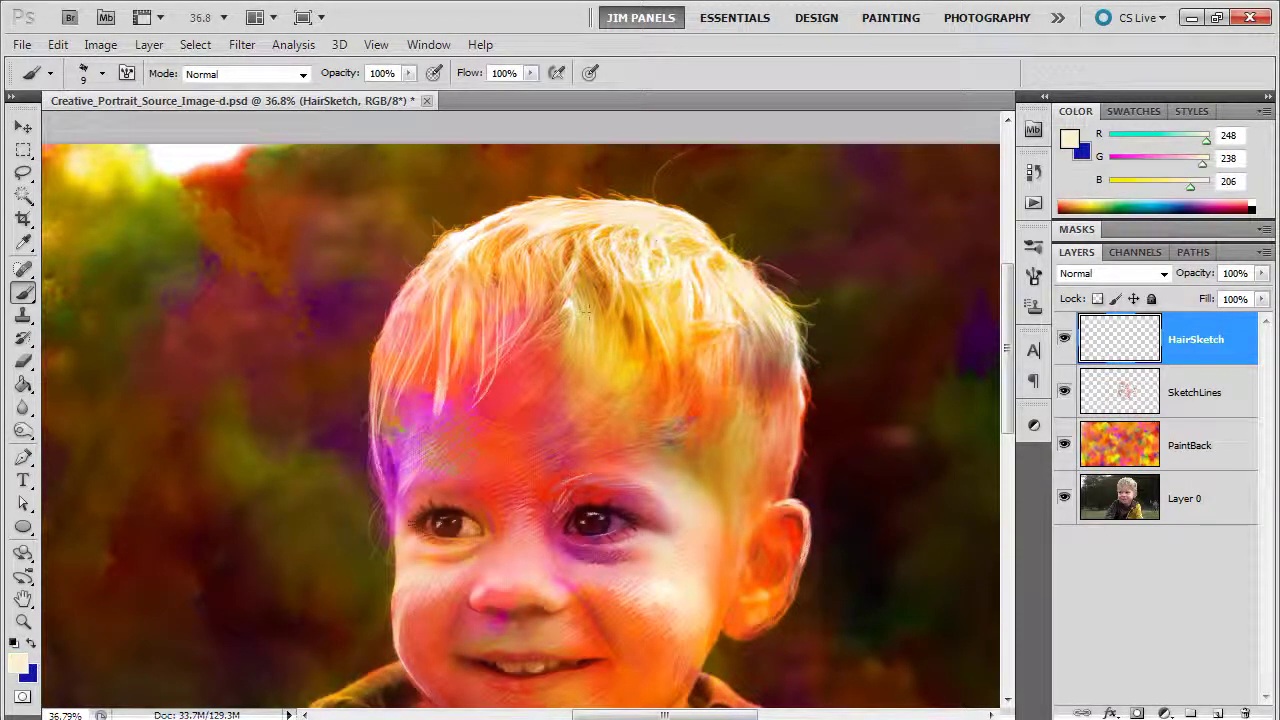
left_click_drag(556, 371, 550, 398)
mouse_move(569, 298)
left_mouse_down()
mouse_move(543, 402)
mouse_move(576, 388)
left_mouse_up()
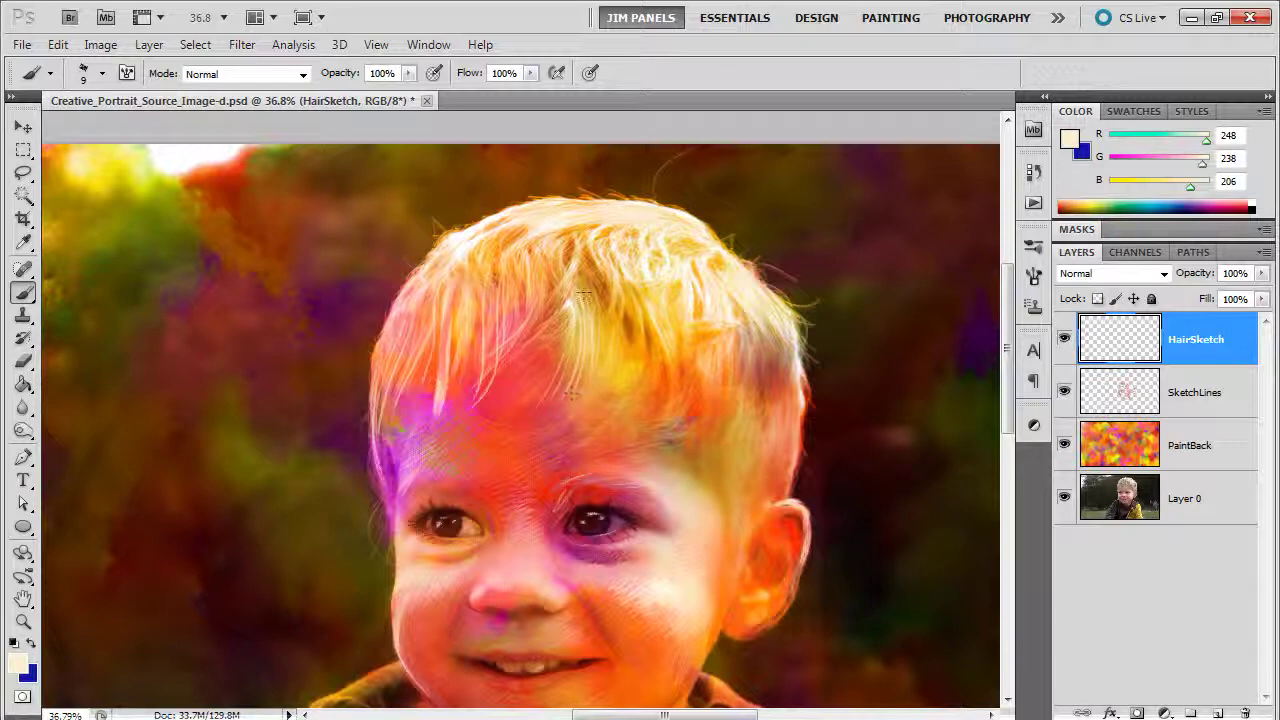
left_click_drag(585, 286, 585, 344)
mouse_move(545, 420)
left_mouse_down()
mouse_move(566, 306)
mouse_move(498, 361)
left_mouse_up()
mouse_move(564, 312)
left_mouse_down()
mouse_move(515, 357)
mouse_move(555, 340)
left_mouse_up()
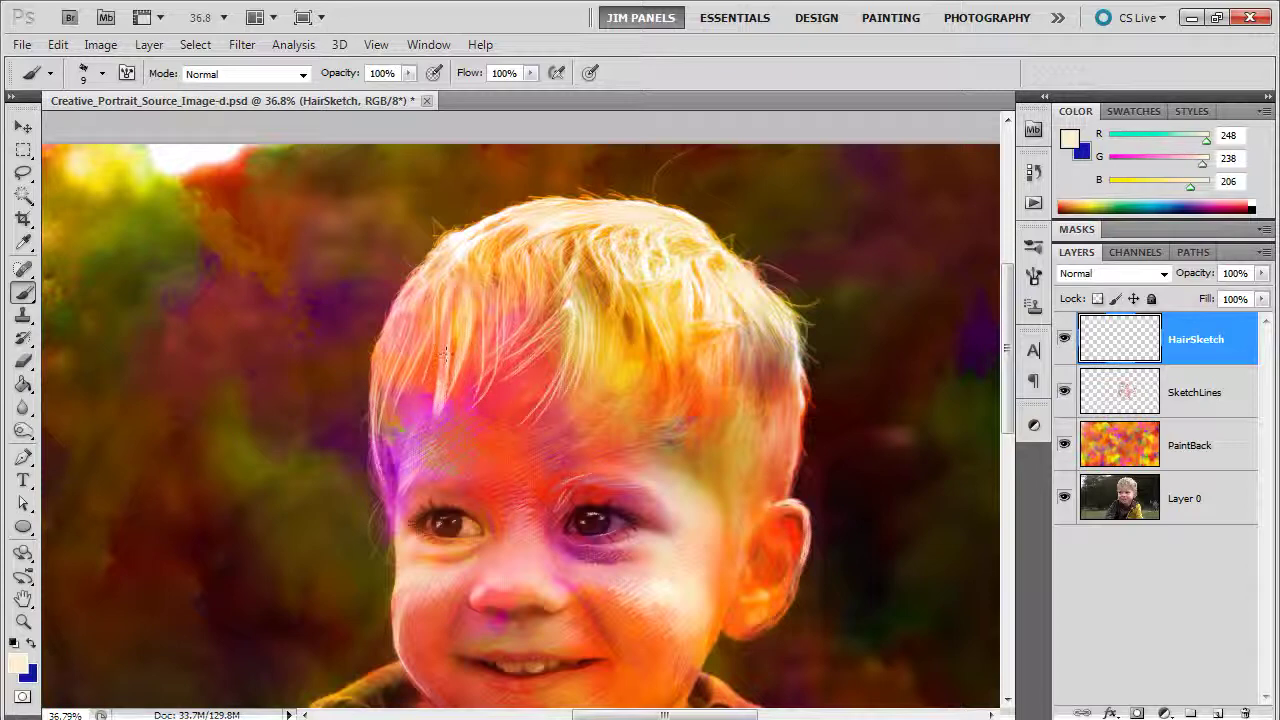
Paint cream strands along the left edge of the hair, extending wisps down past the temple
left_click_drag(404, 420, 428, 326)
left_click_drag(402, 384, 418, 326)
left_click_drag(393, 434, 408, 312)
left_click_drag(373, 388, 386, 328)
mouse_move(378, 440)
left_mouse_down()
mouse_move(375, 390)
mouse_move(340, 432)
mouse_move(375, 392)
mouse_move(378, 536)
left_mouse_up()
left_click_drag(364, 468, 380, 540)
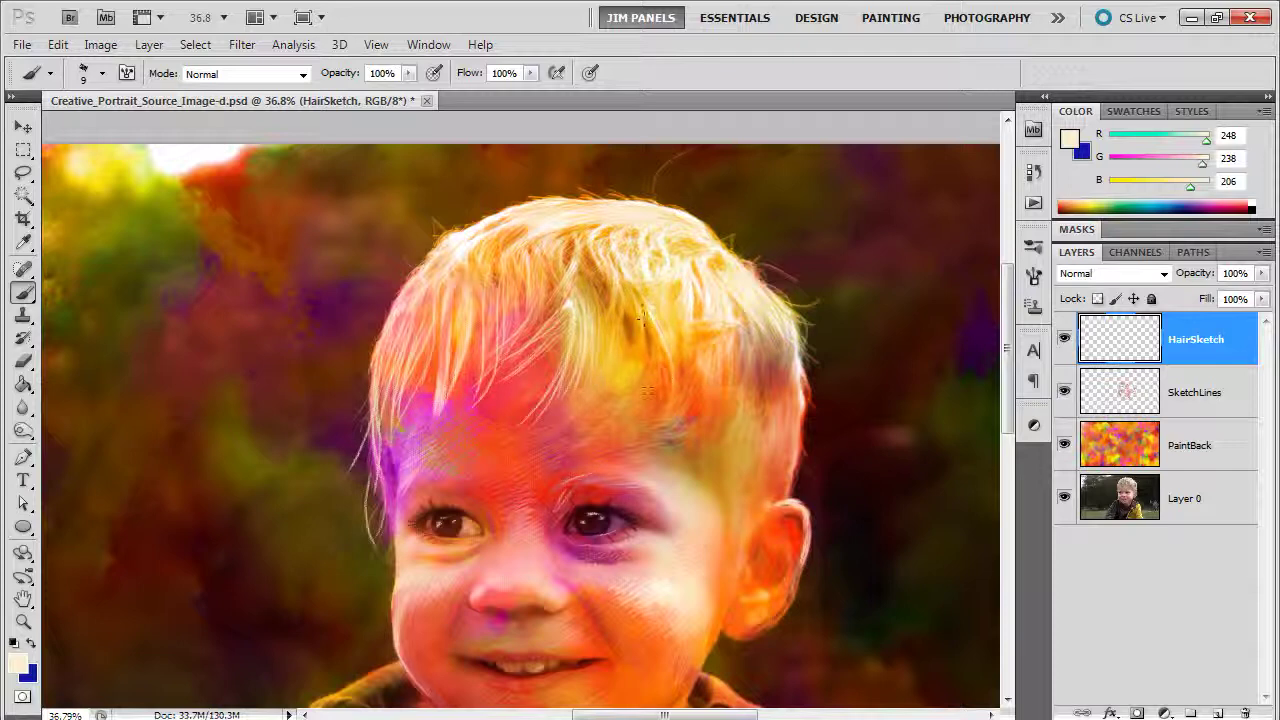
Paint thin cream strands through the fringe right of centre
left_click_drag(642, 312, 669, 380)
left_click_drag(695, 298, 675, 391)
mouse_move(692, 332)
left_mouse_down()
mouse_move(676, 402)
mouse_move(689, 374)
mouse_move(705, 392)
left_mouse_up()
left_click_drag(728, 344, 730, 410)
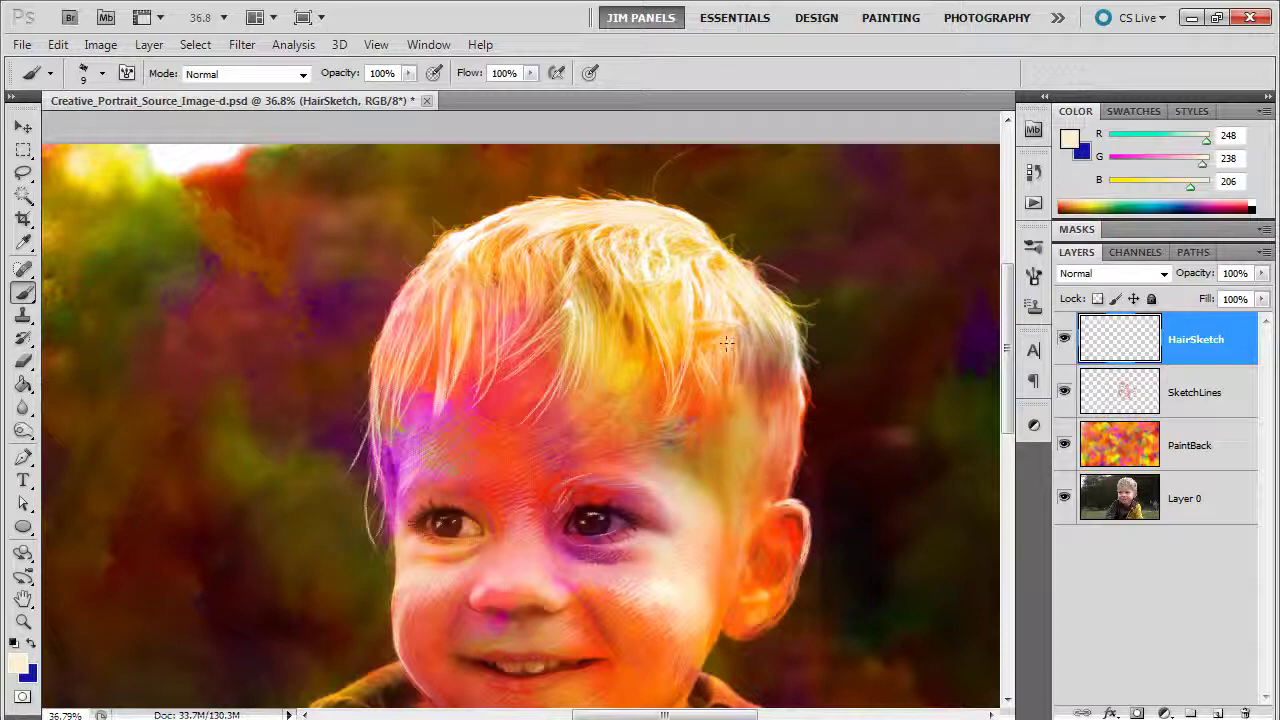
Set the brush size to 14 px and paint cream strands over the right temple and outer right edge of the hair
left_click(102, 74)
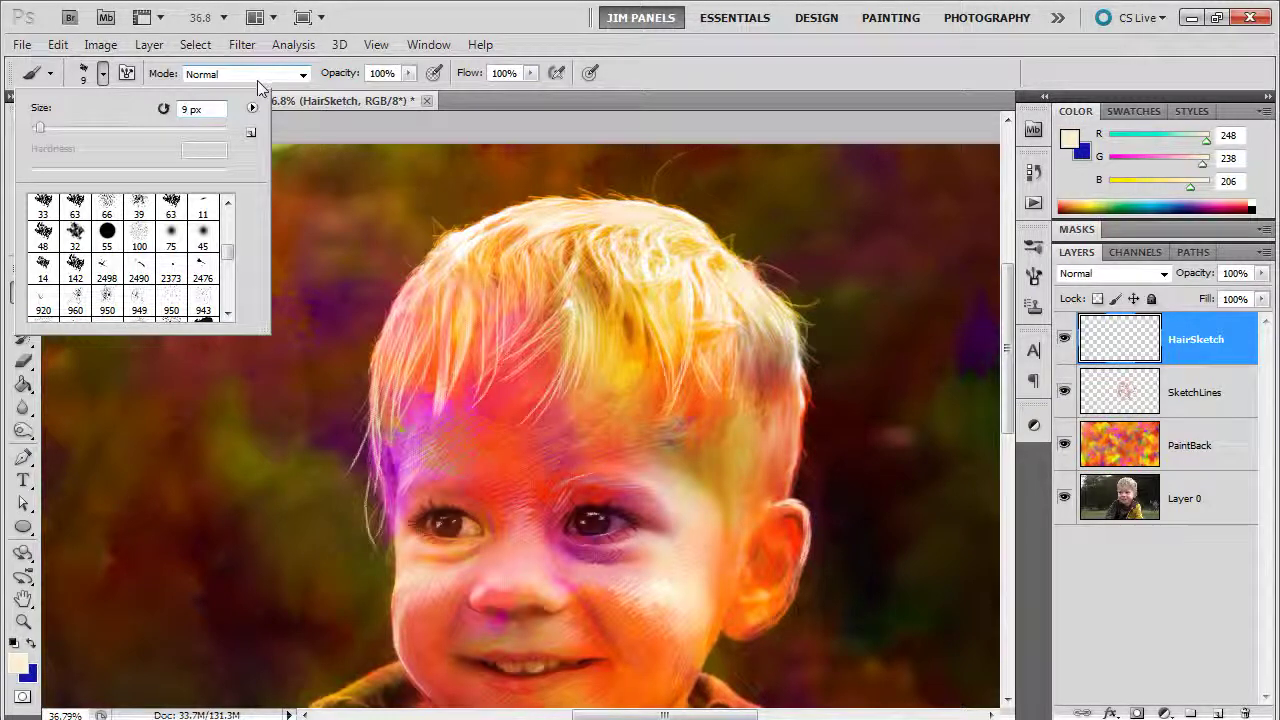
type("14")
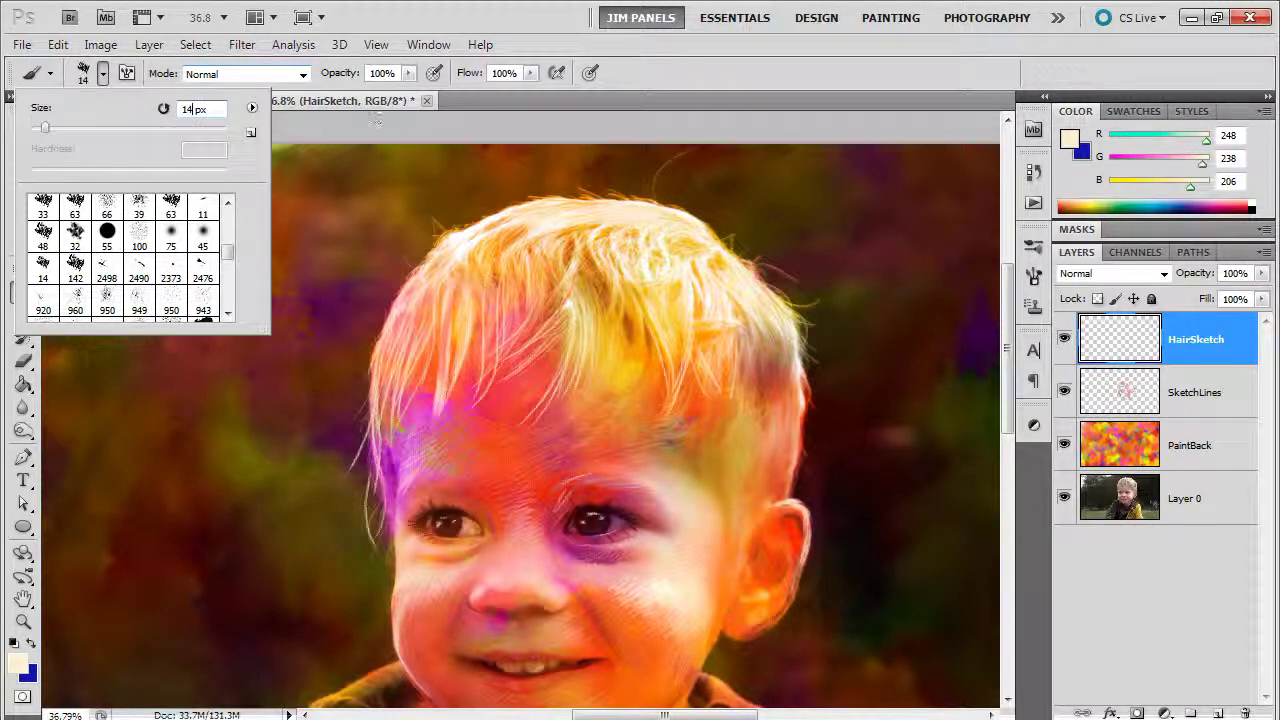
key("Return")
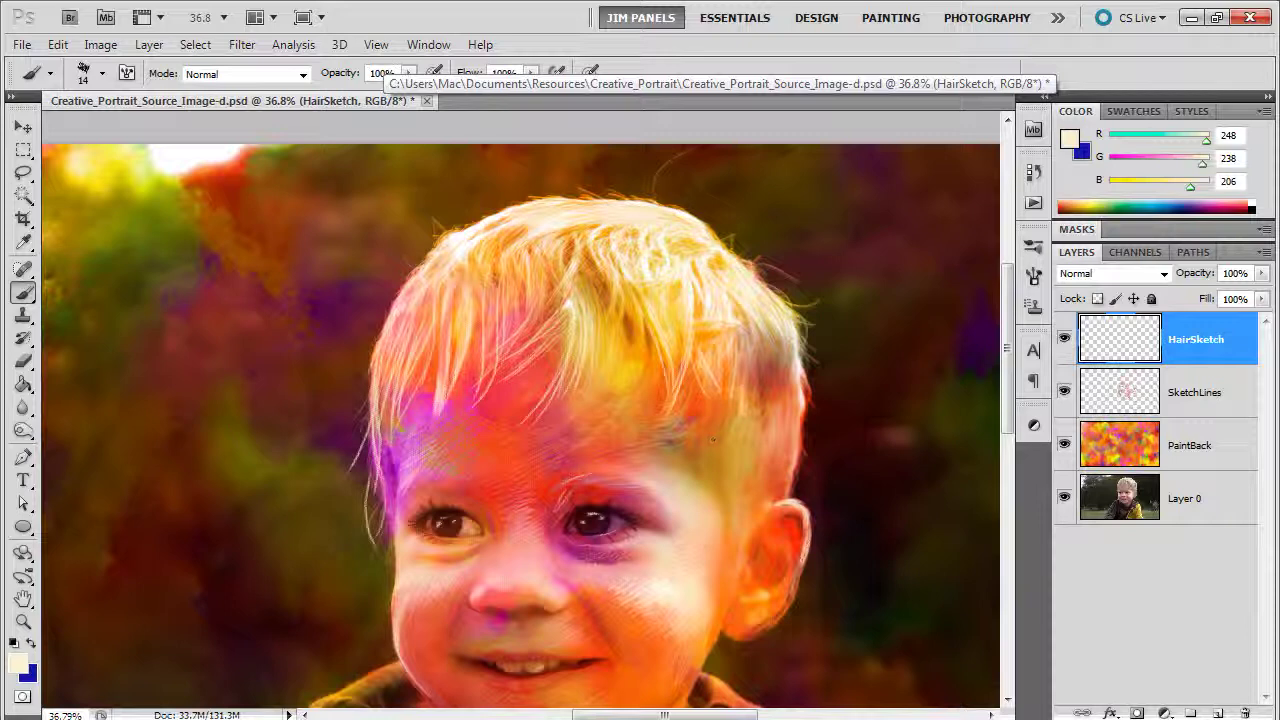
left_click_drag(746, 356, 735, 446)
mouse_move(748, 384)
left_mouse_down()
mouse_move(730, 447)
mouse_move(753, 471)
left_mouse_up()
left_click_drag(790, 341, 808, 399)
left_click_drag(779, 316, 816, 424)
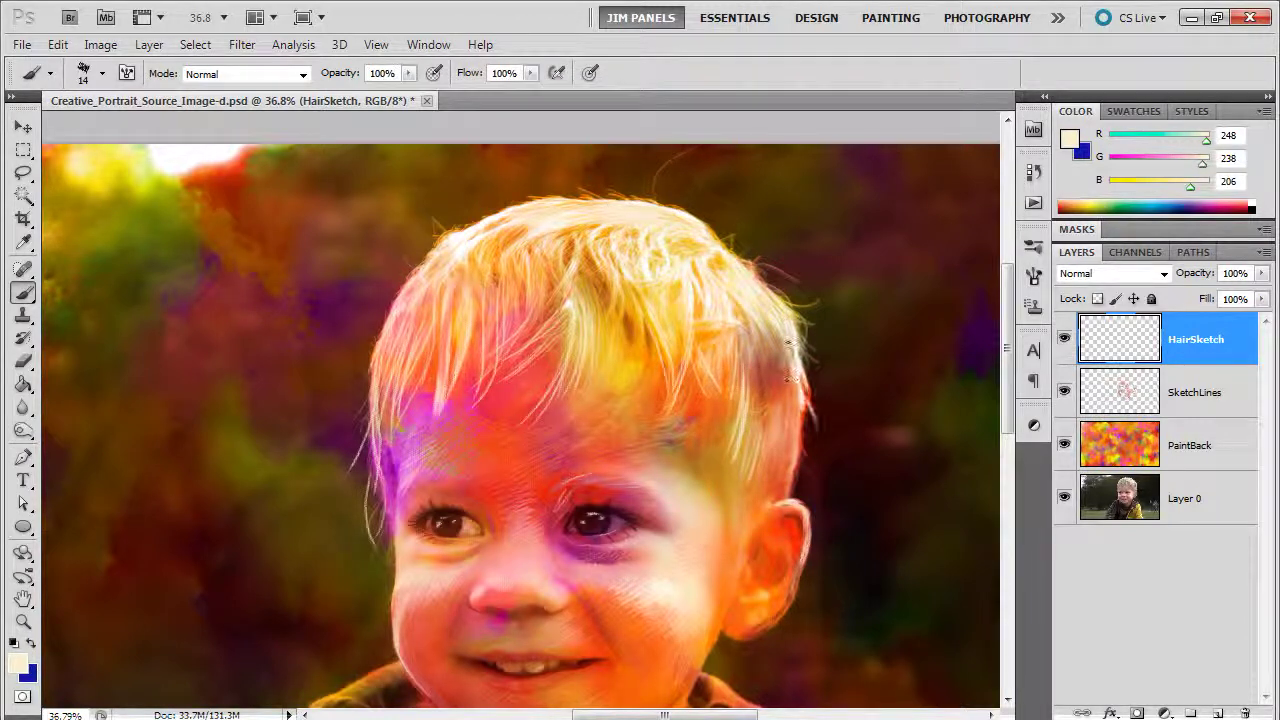
Fill the hair above the ear with cream strands and compare the image with the HairSketch layer hidden and shown
left_click_drag(791, 346, 802, 447)
left_click_drag(790, 378, 793, 460)
left_click_drag(786, 400, 783, 478)
left_click_drag(774, 402, 763, 472)
left_click_drag(774, 424, 764, 482)
left_click_drag(774, 434, 747, 498)
left_click_drag(741, 430, 736, 493)
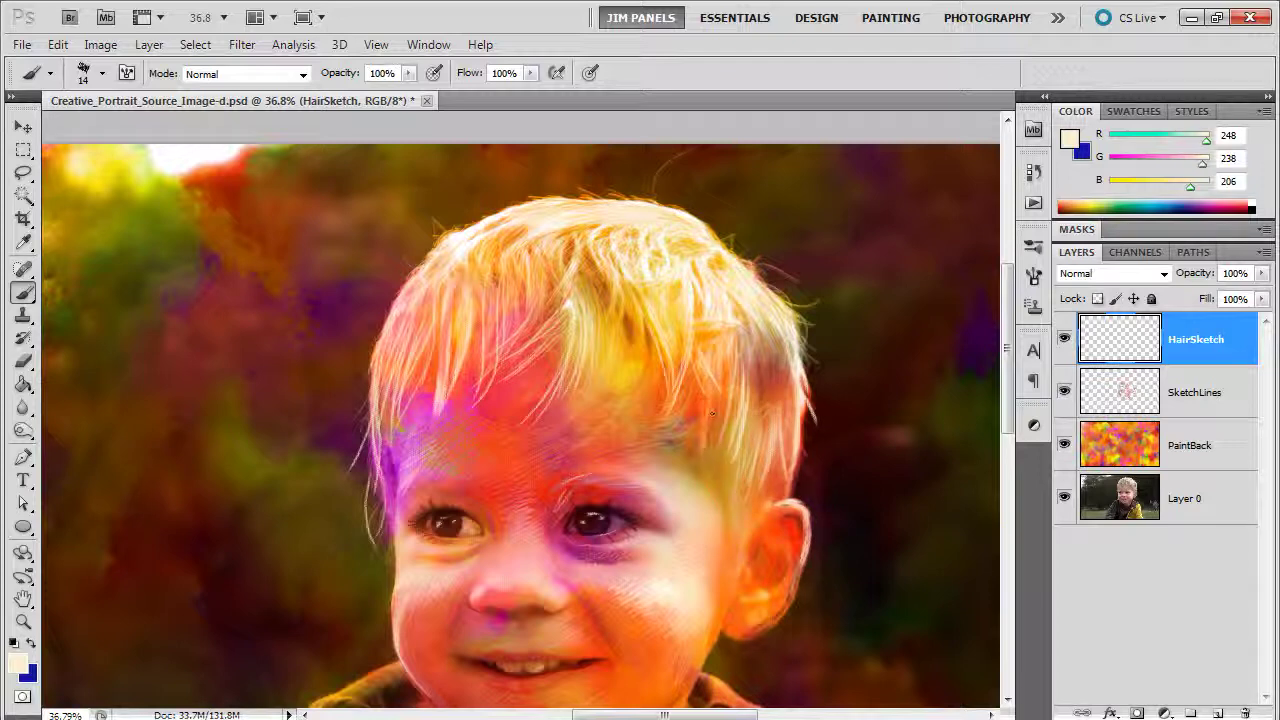
left_click(1065, 341)
left_click(1065, 341)
Sample a golden orange from the hair and soften the foreground colour to a light tan, RGB 217, 189, 147
left_click(587, 348, "alt")
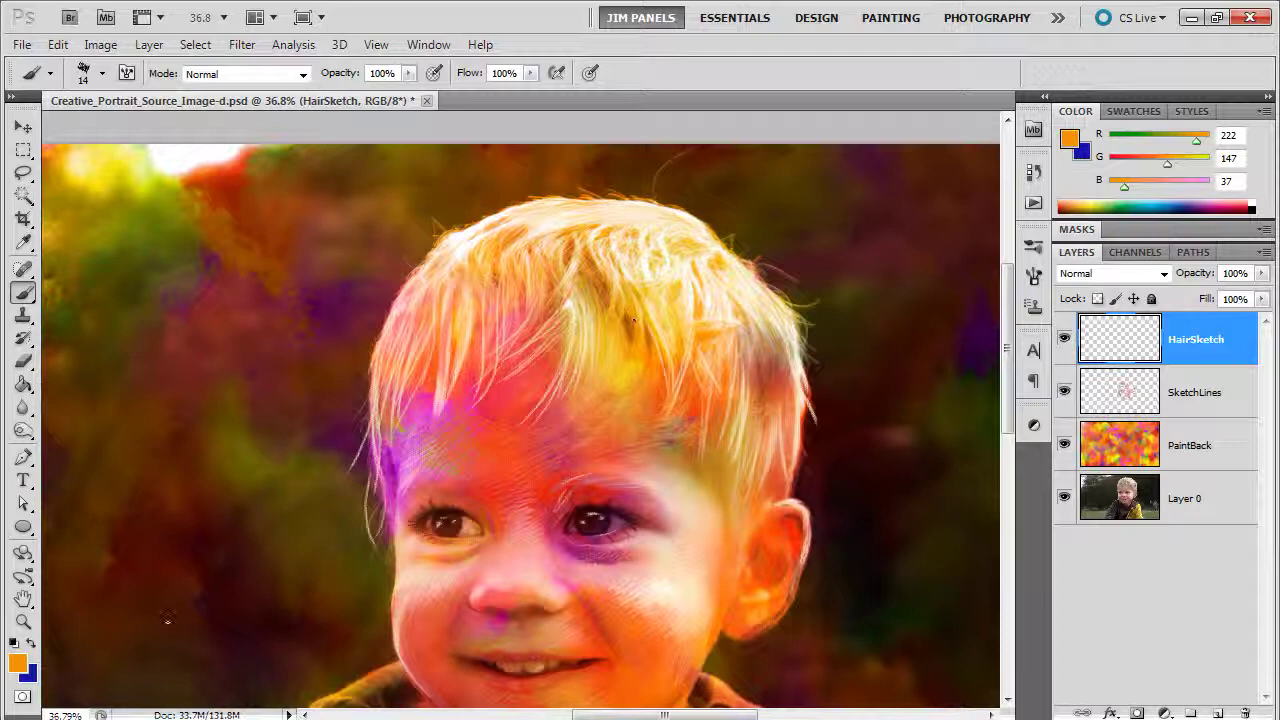
left_click(17, 663)
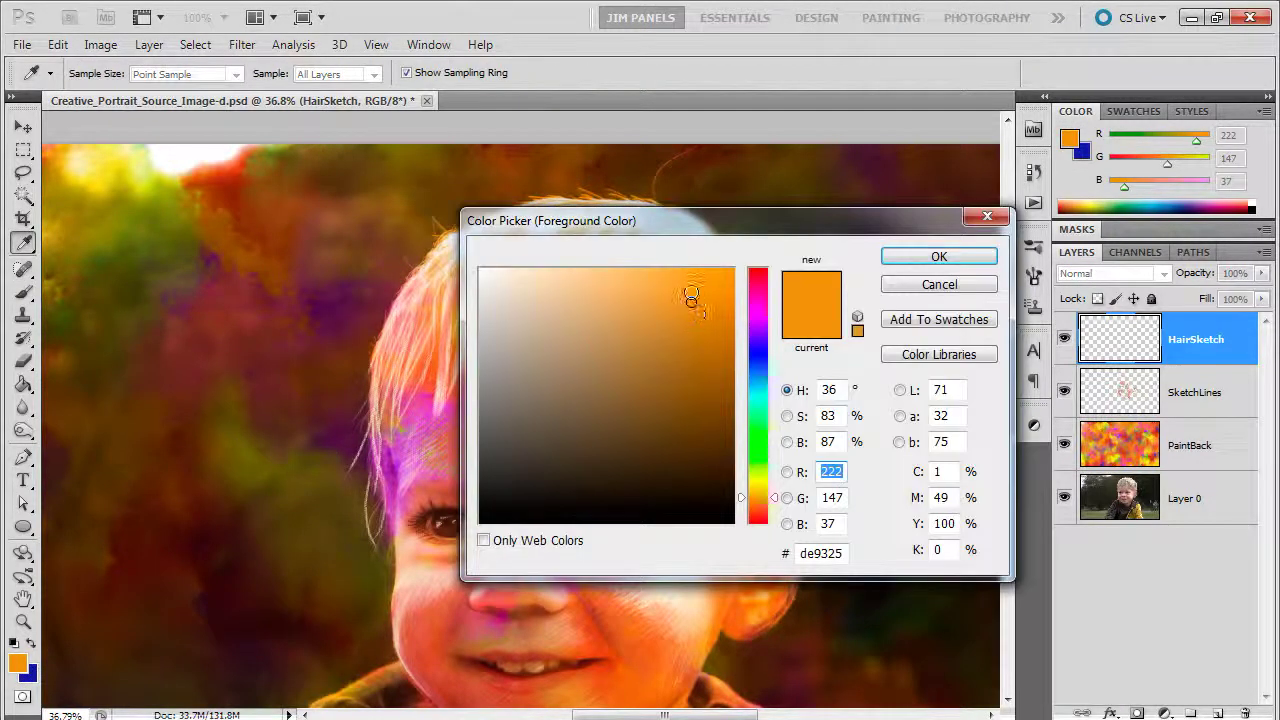
left_click_drag(690, 300, 563, 306)
left_click(900, 262)
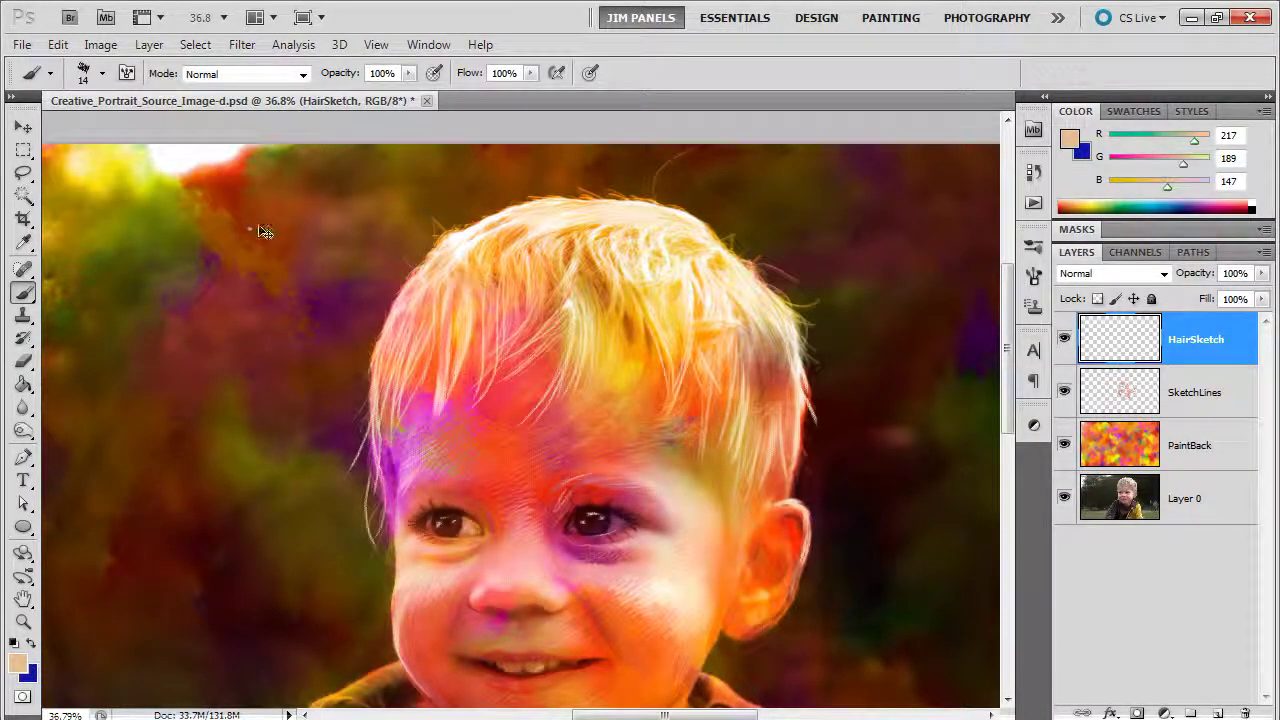
Paint a tan reference swatch on the background beside the head and add tan strands to the middle of the fringe
right_click(254, 229, "ctrl")
left_click(233, 218)
mouse_move(232, 217)
left_mouse_down()
mouse_move(238, 248)
mouse_move(252, 220)
mouse_move(258, 240)
left_mouse_up()
mouse_move(598, 298)
left_mouse_down()
mouse_move(592, 376)
mouse_move(618, 392)
mouse_move(616, 361)
left_mouse_up()
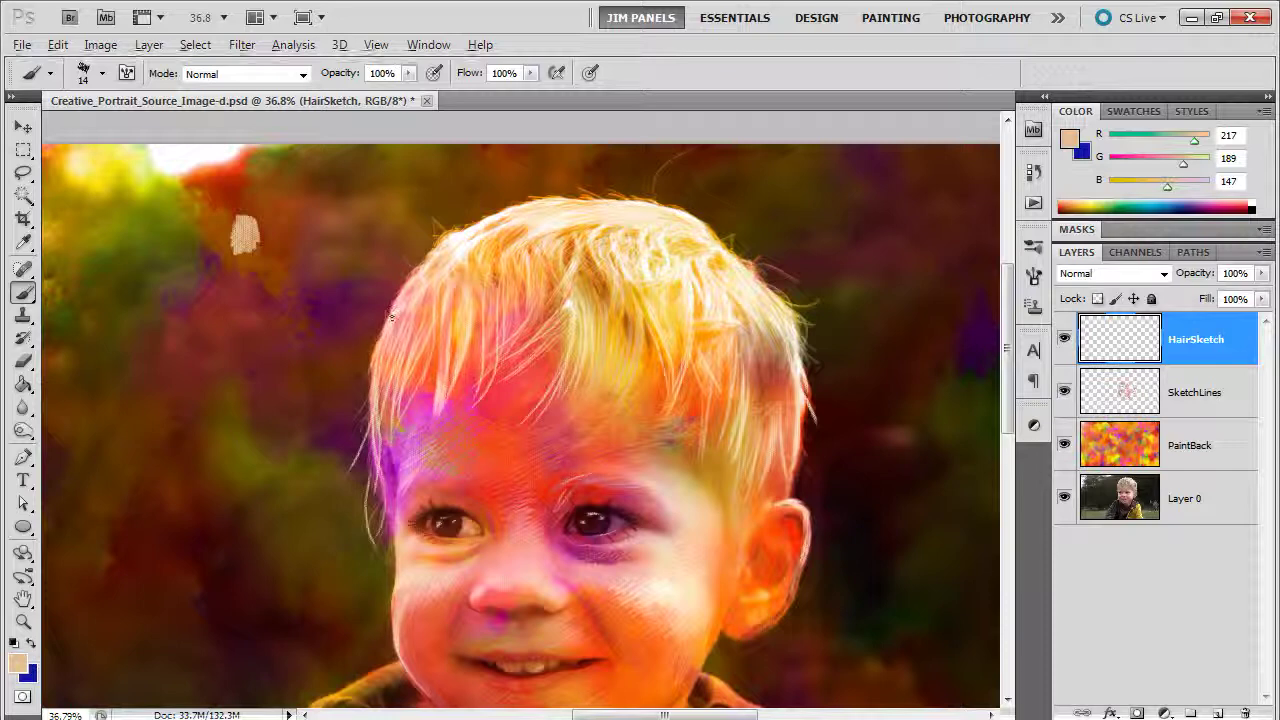
Sample a dark orange-brown from the background and mute the foreground colour to brown, RGB 121, 92, 54
left_click(236, 262, "alt")
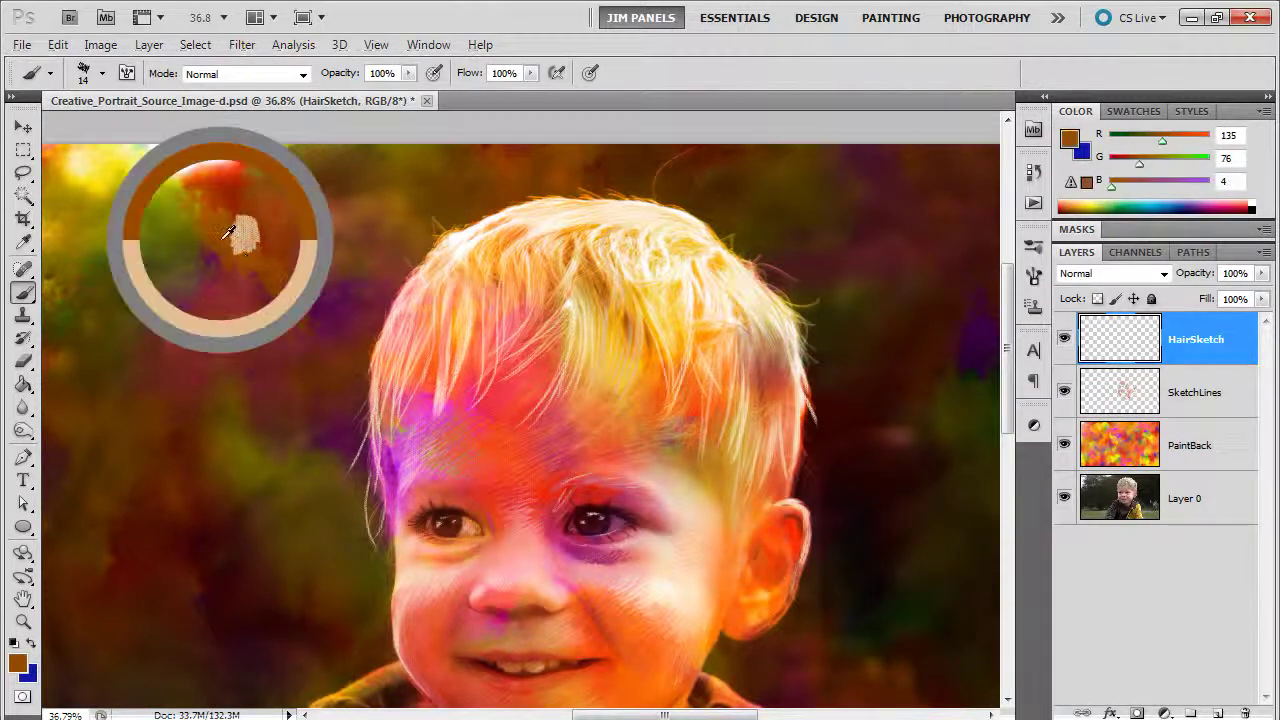
left_click(17, 663)
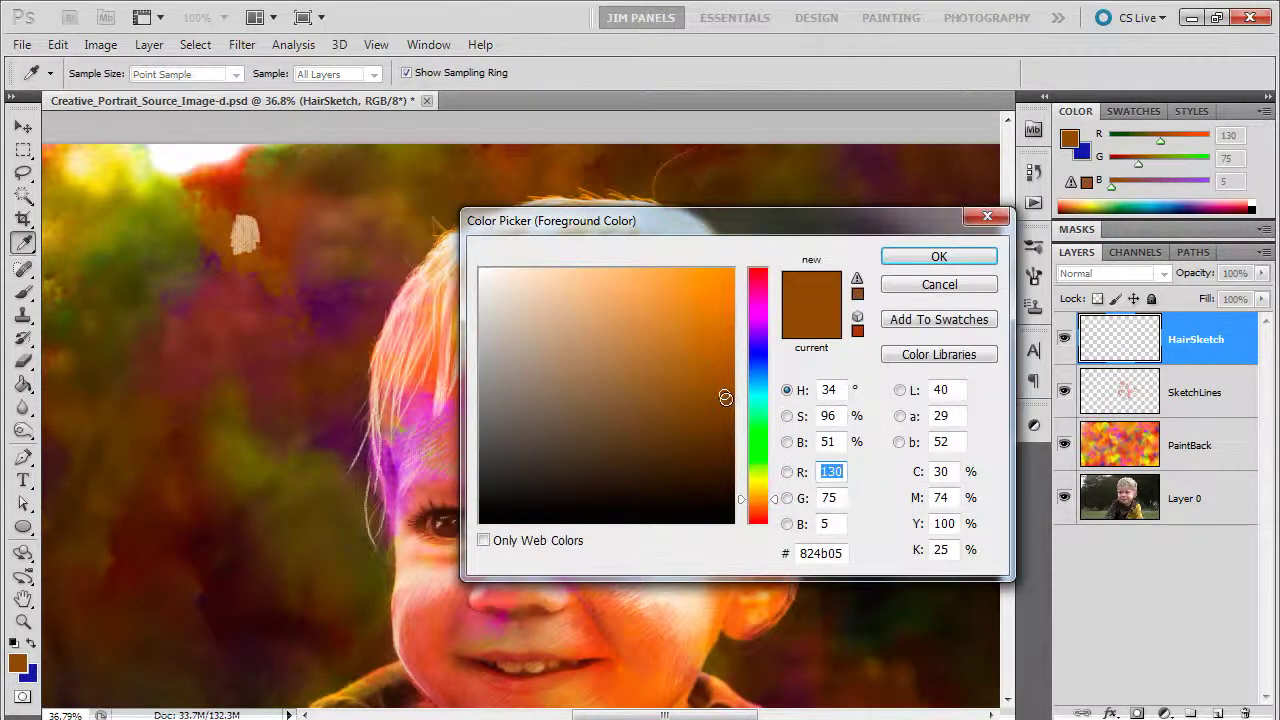
left_click_drag(619, 399, 620, 402)
left_click(913, 262)
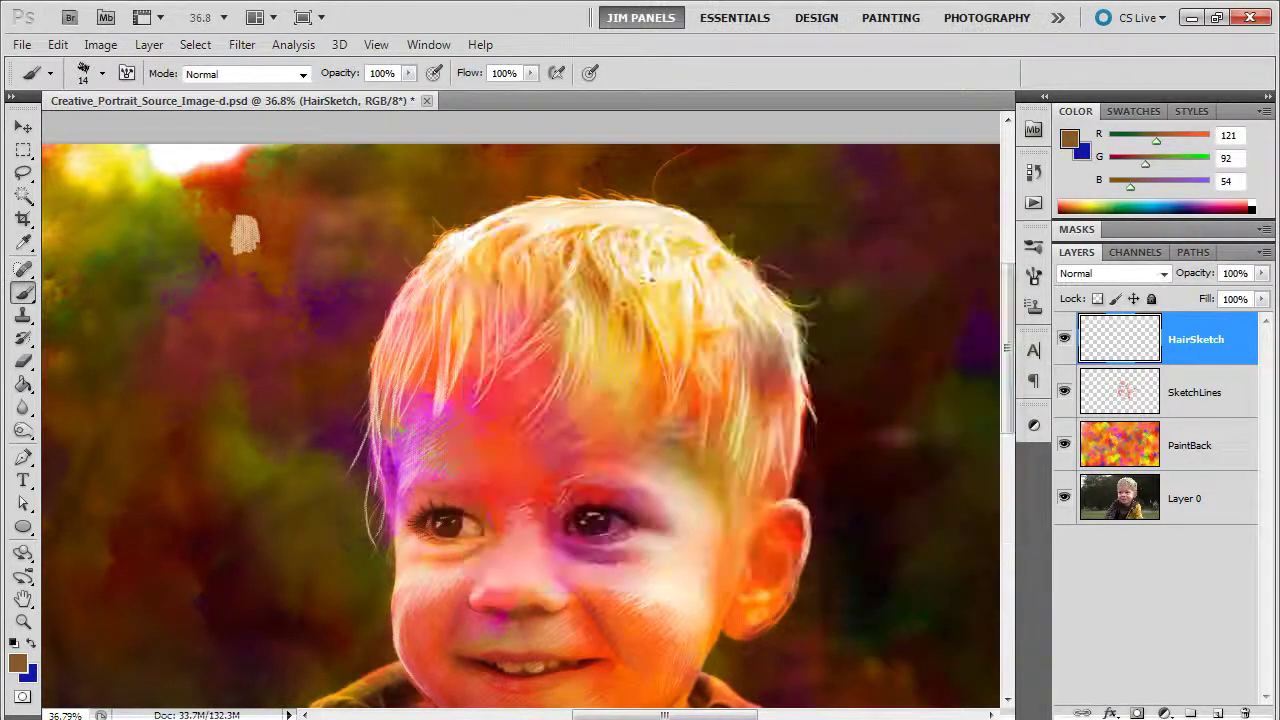
Paint brown shadow strands in the middle of the hair and a brown reference swatch below the tan one
mouse_move(597, 250)
left_mouse_down()
mouse_move(606, 331)
mouse_move(632, 362)
left_mouse_up()
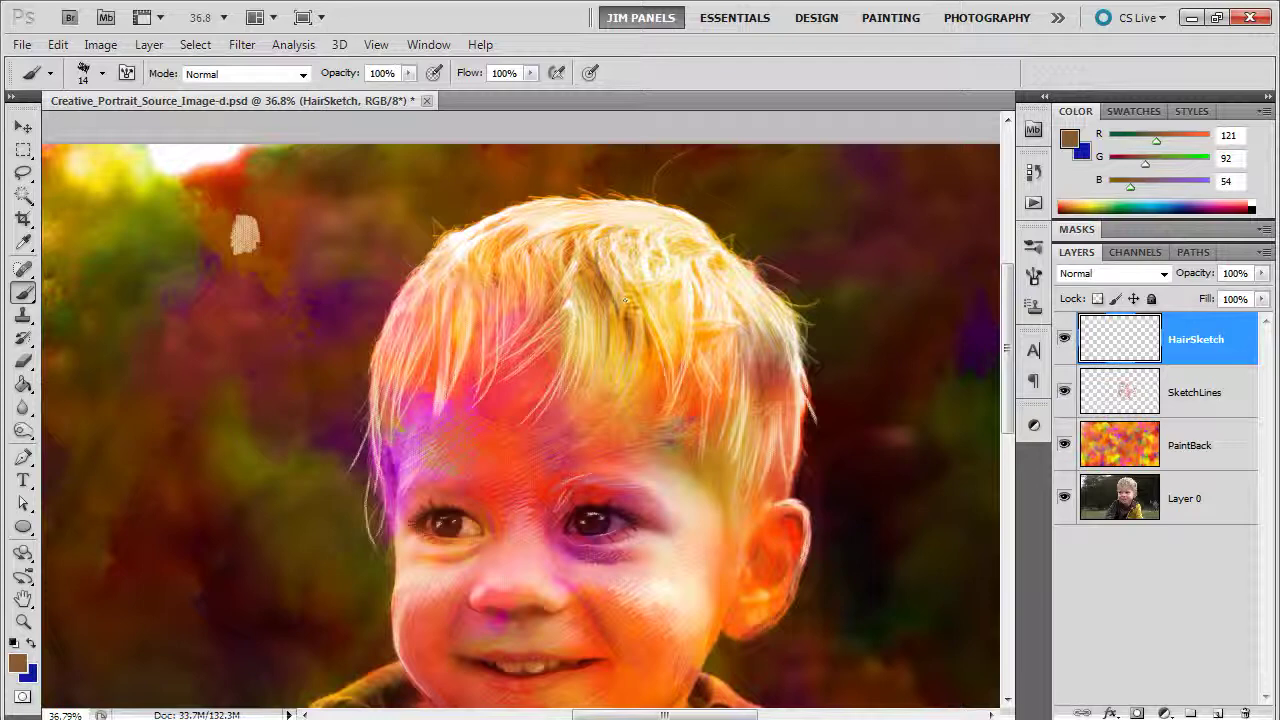
left_click_drag(623, 294, 636, 360)
left_click_drag(643, 312, 667, 392)
key("alt")
left_click_drag(200, 325, 211, 311)
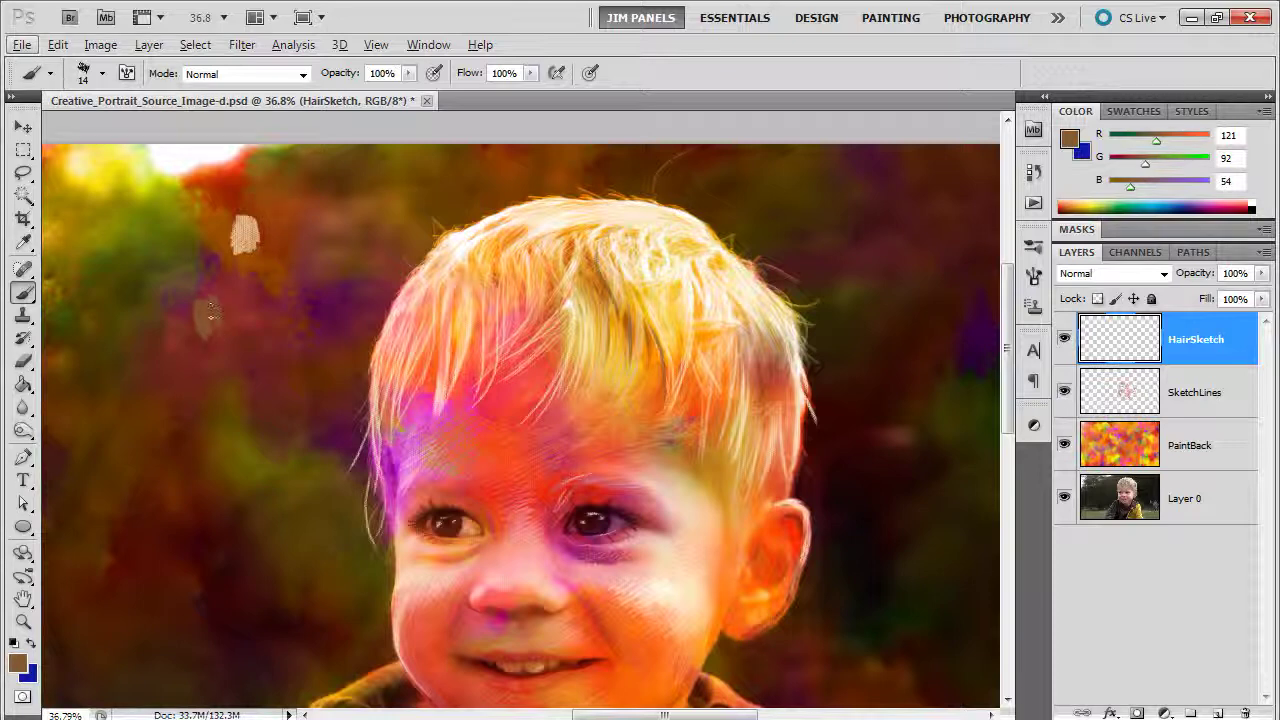
Sample a cream highlight, RGB 251, 243, 225, from the top of the hair and paint cream strands through the middle of the fringe
left_click(650, 222, "alt")
left_click(650, 224, "alt")
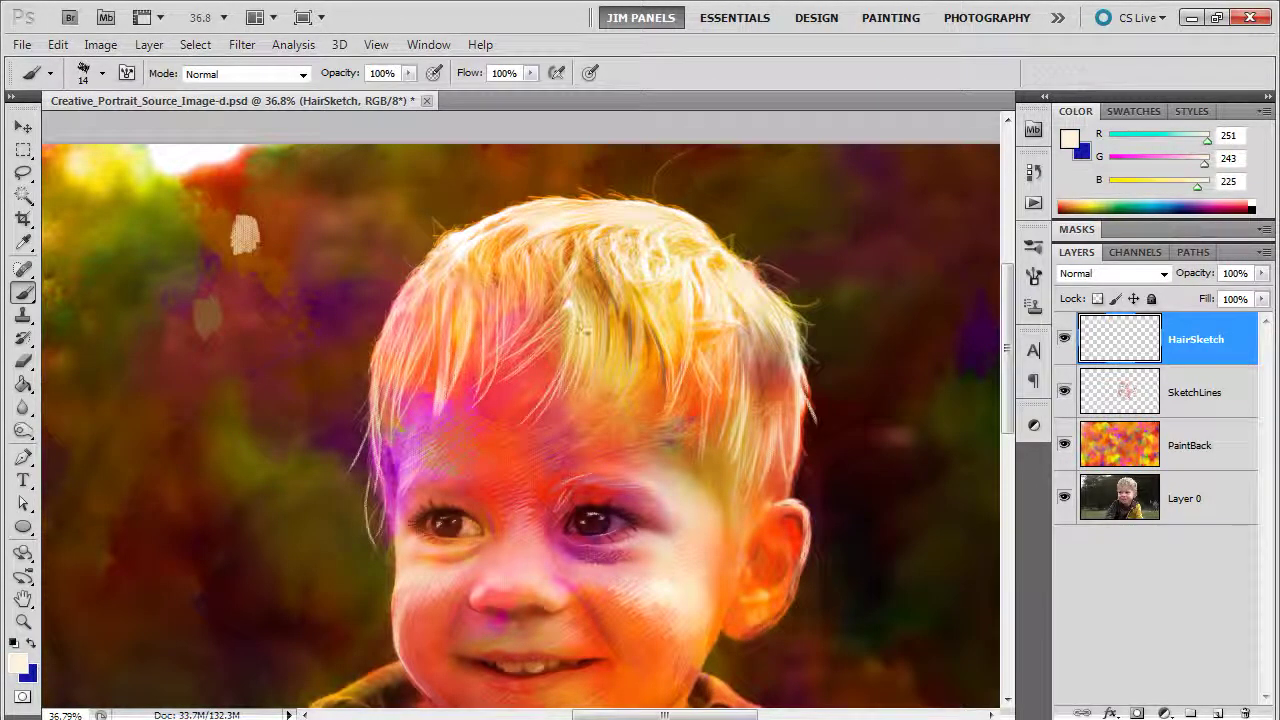
left_click_drag(588, 394, 610, 305)
left_click_drag(660, 371, 647, 331)
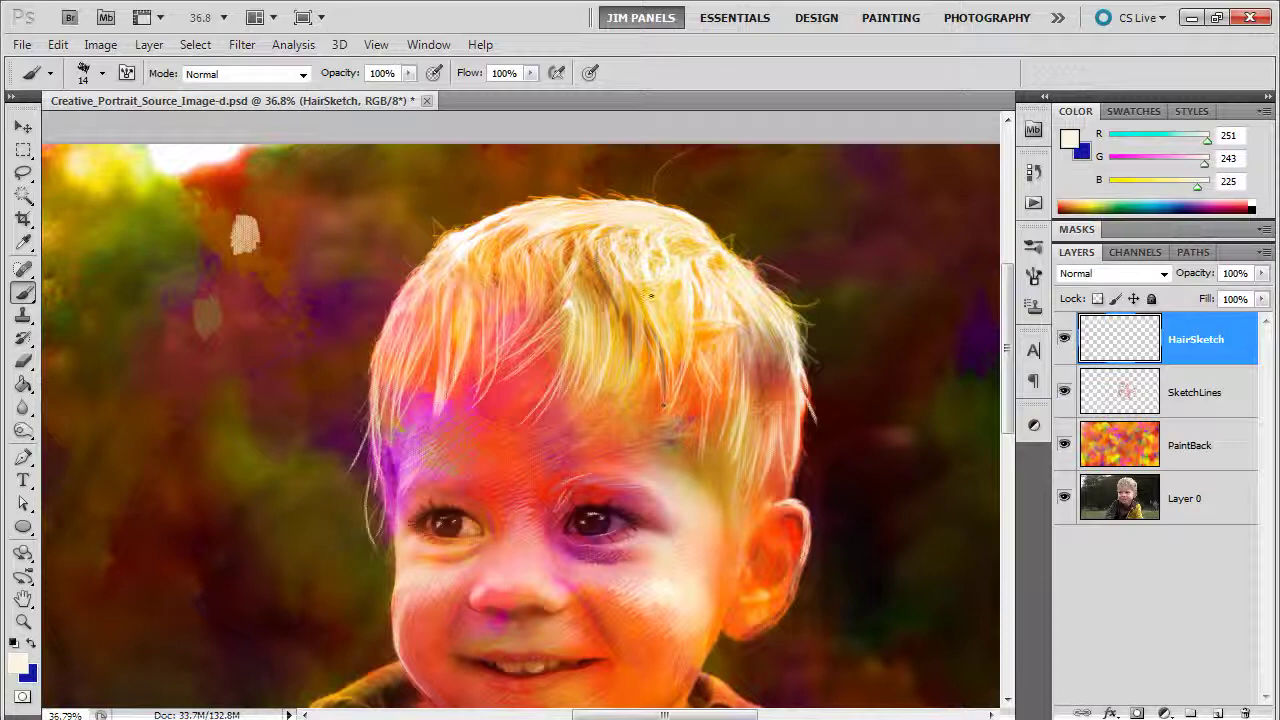
mouse_move(604, 303)
left_mouse_down()
mouse_move(598, 240)
mouse_move(614, 320)
left_mouse_up()
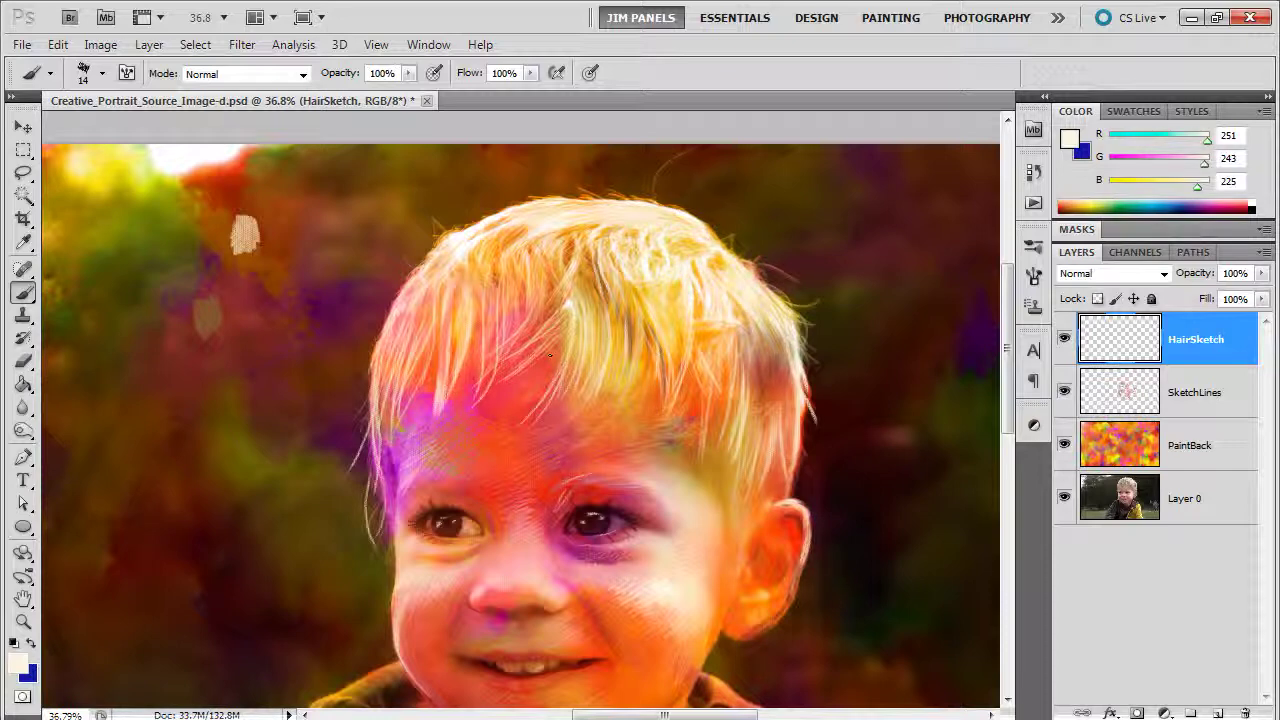
left_click_drag(562, 330, 530, 383)
Sample the brown reference swatch and add a new layer named Hair Thin above HairSketch
left_click(207, 315, "alt")
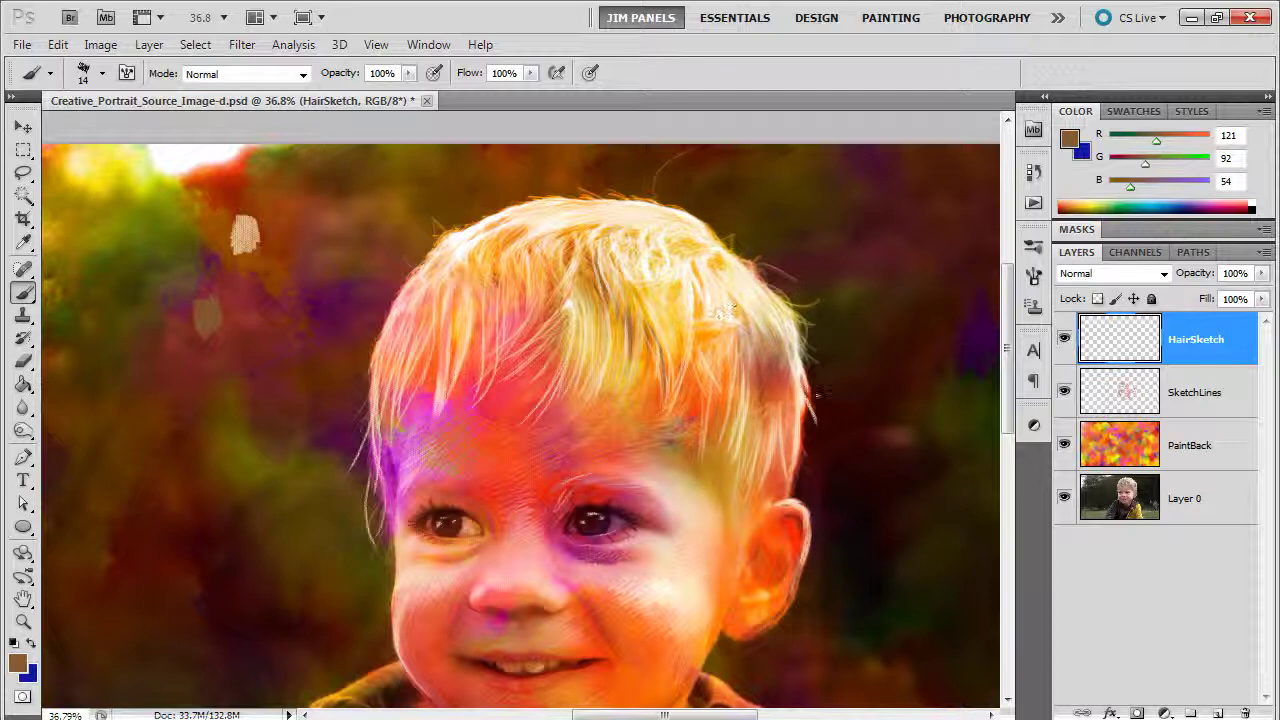
left_click(1217, 712)
double_click(1197, 343)
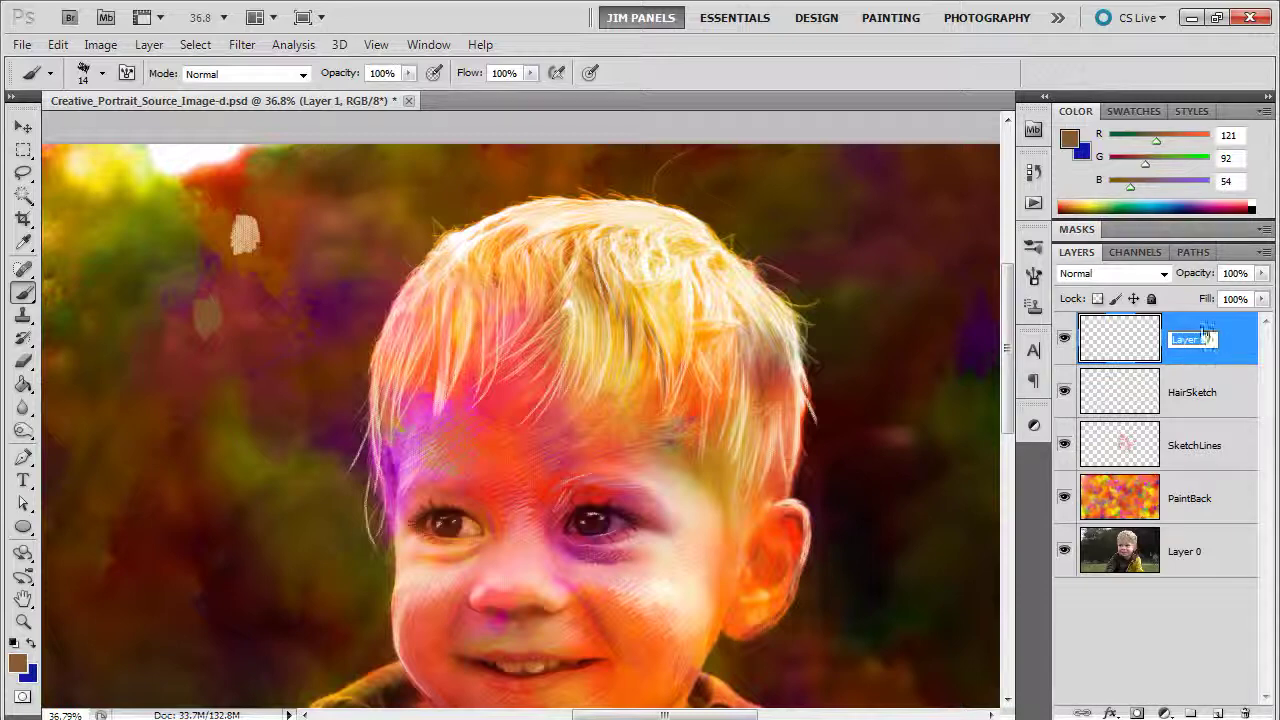
type("Hair Thinin")
key("Return")
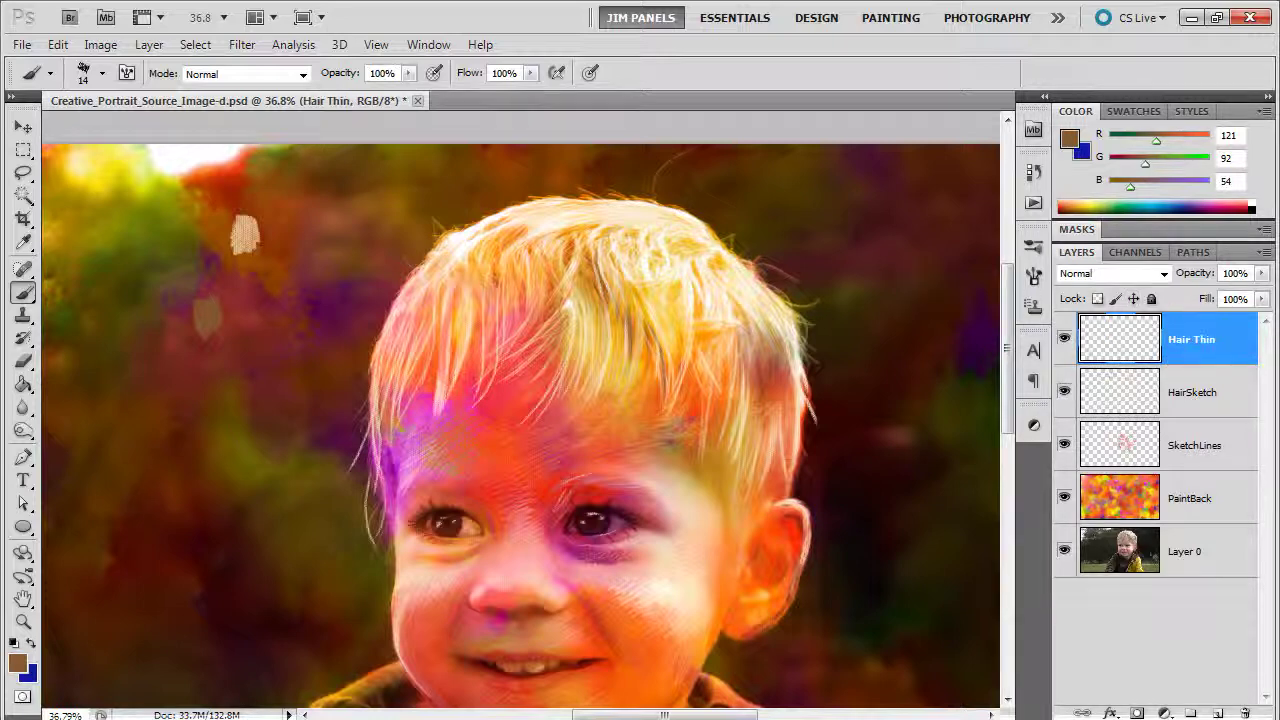
Sample tan, RGB 211, 180, 138, from the upper swatch and paint thin flyaway strands around the head's outline and above the ear
left_click(245, 230, "alt")
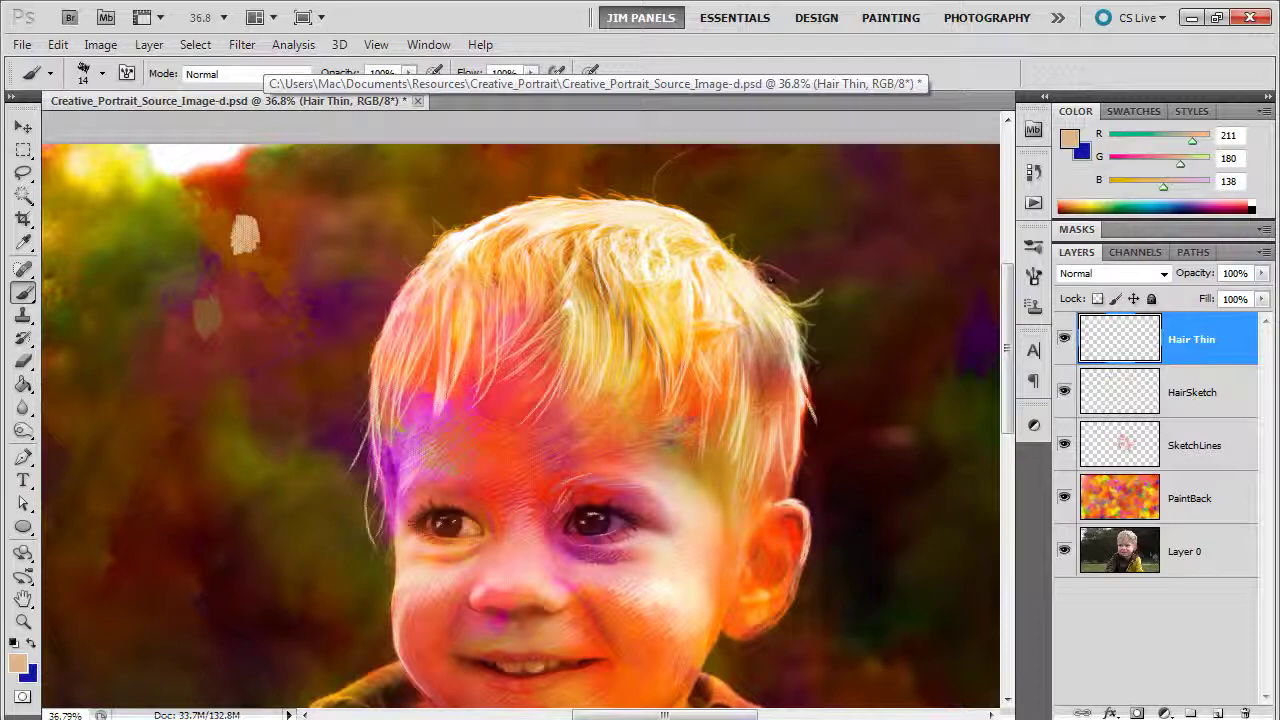
left_click_drag(720, 250, 740, 207)
left_click_drag(645, 171, 691, 150)
mouse_move(636, 202)
left_mouse_down()
mouse_move(500, 198)
mouse_move(542, 202)
mouse_move(487, 232)
mouse_move(507, 211)
mouse_move(427, 279)
mouse_move(459, 232)
mouse_move(388, 320)
left_mouse_up()
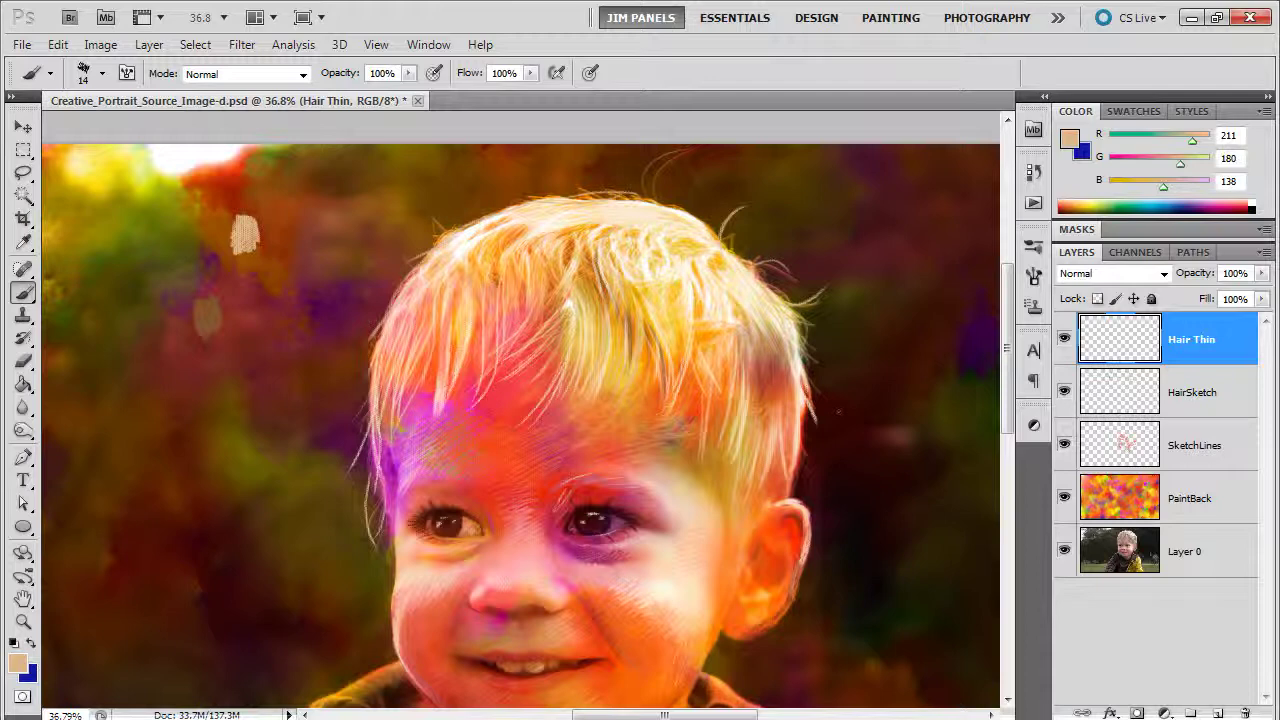
left_click_drag(812, 366, 830, 406)
left_click_drag(783, 442, 776, 477)
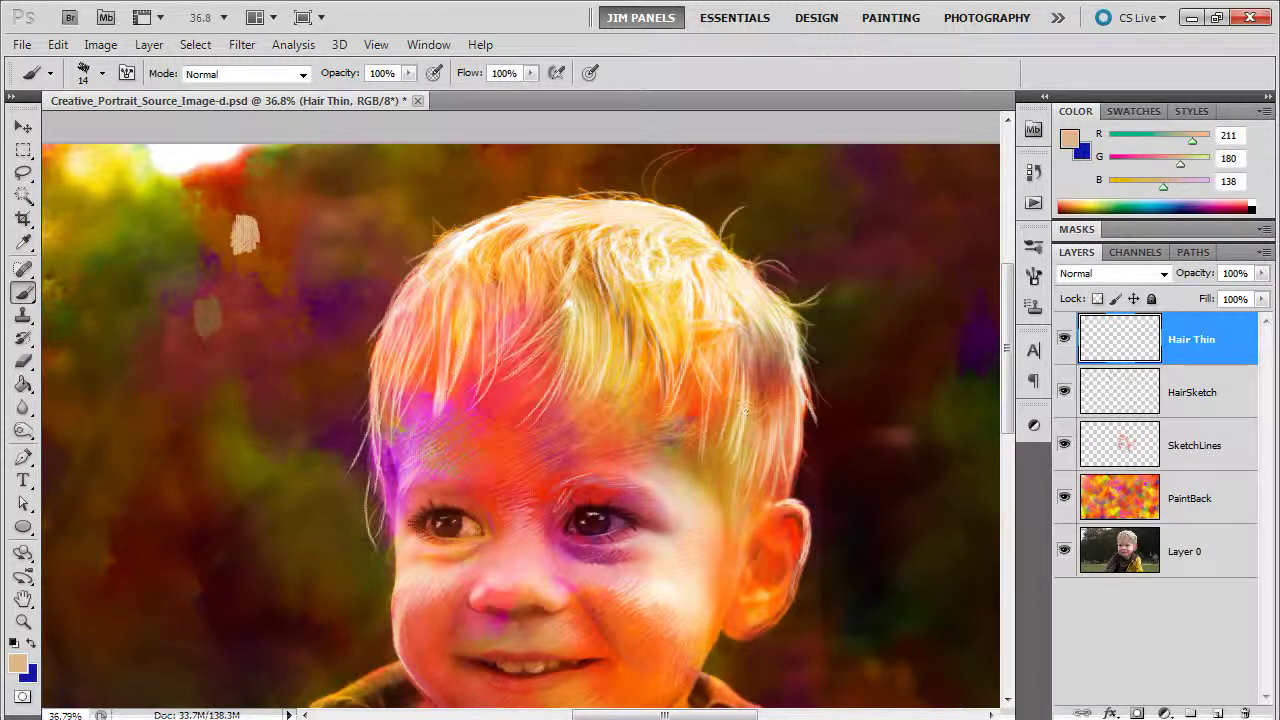
left_click_drag(737, 378, 723, 445)
Apply the Maximum filter with a 1 pixel radius to the Hair Thin layer
scroll(766, 426, "up", 4)
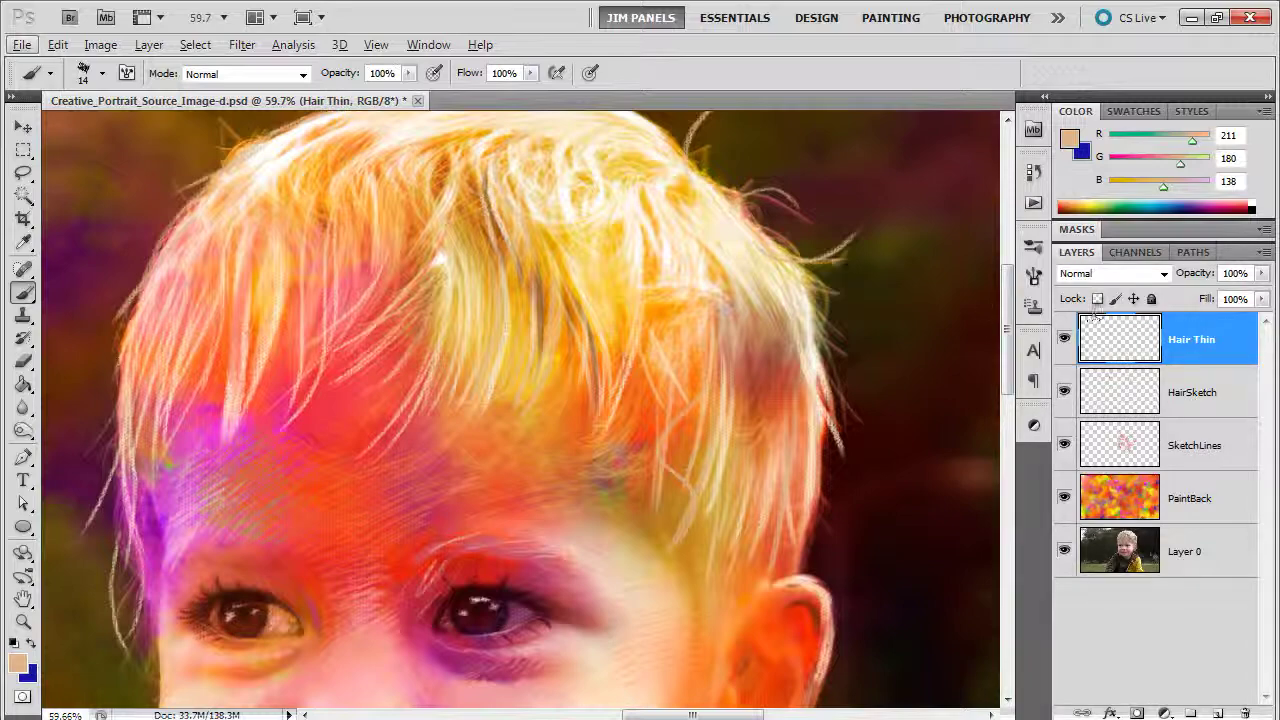
left_click(244, 46)
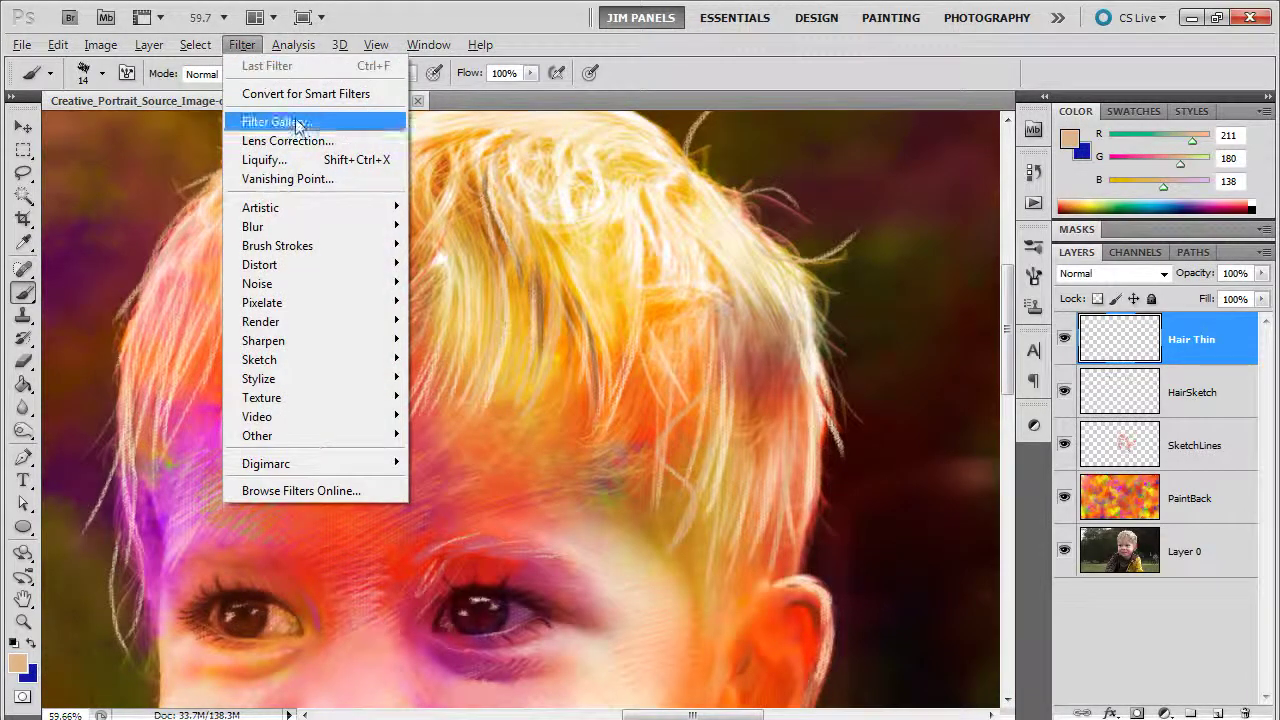
mouse_move(338, 440)
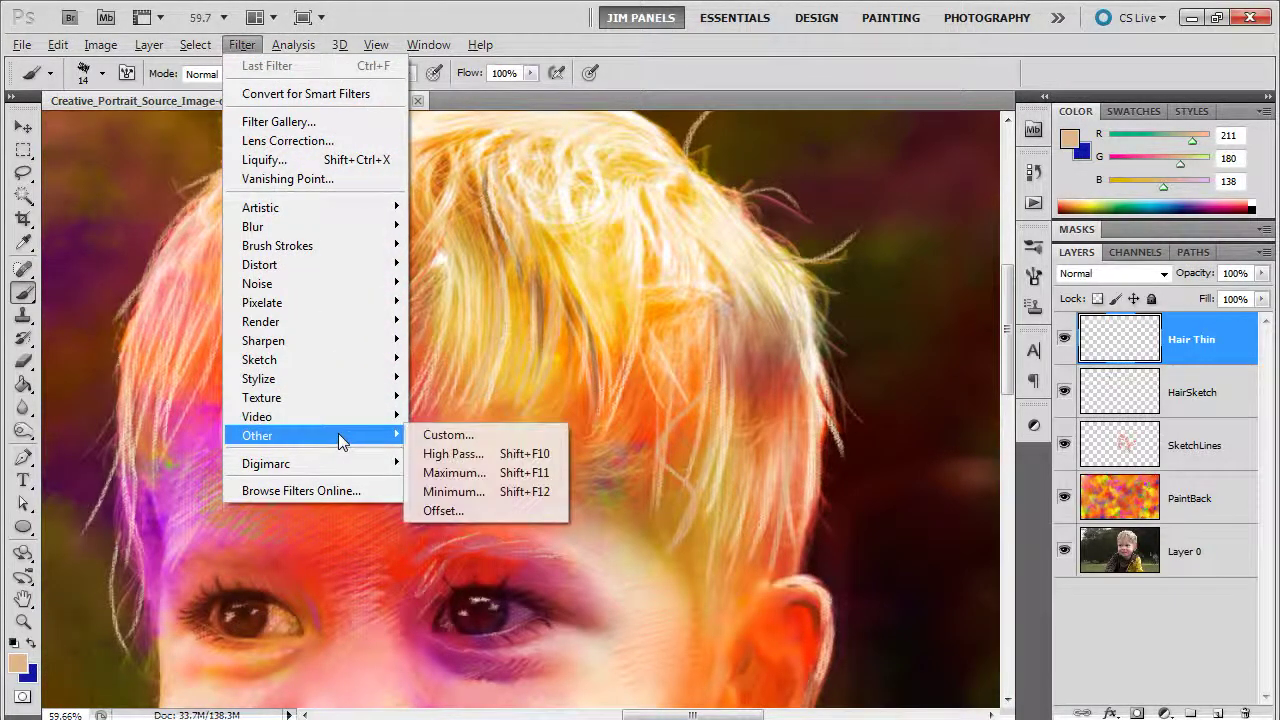
left_click(463, 481)
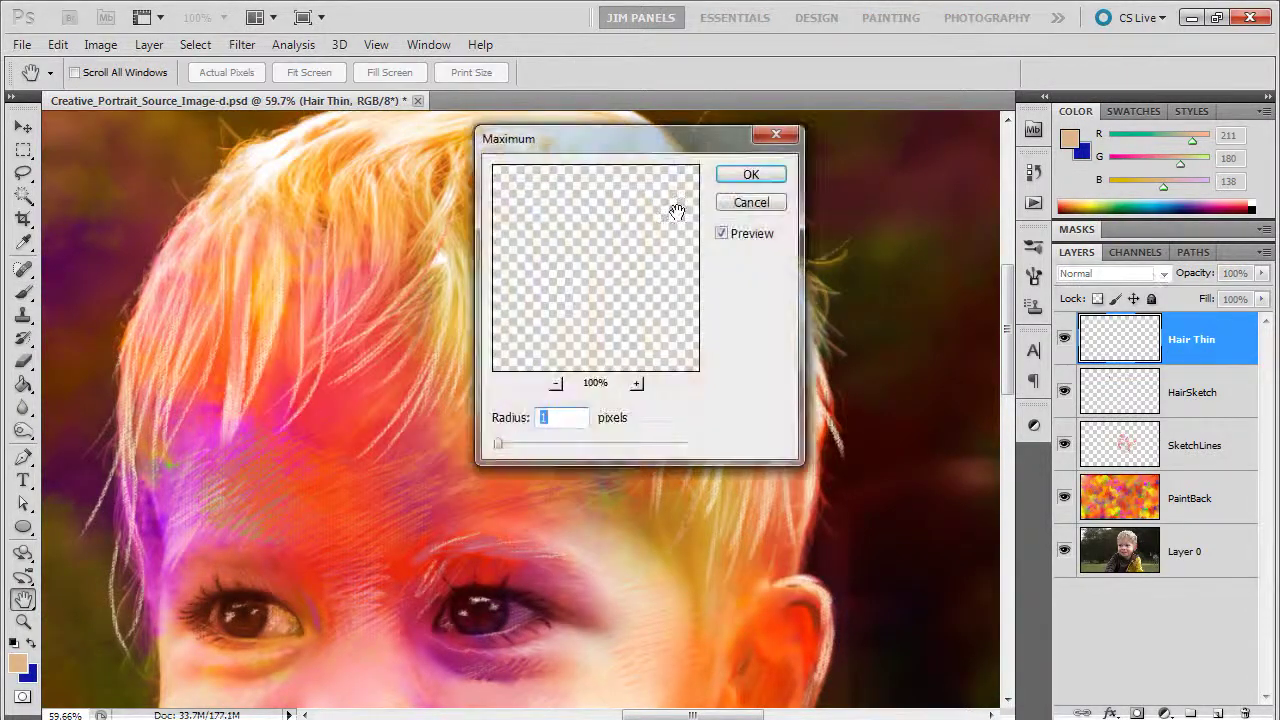
left_click_drag(664, 142, 396, 147)
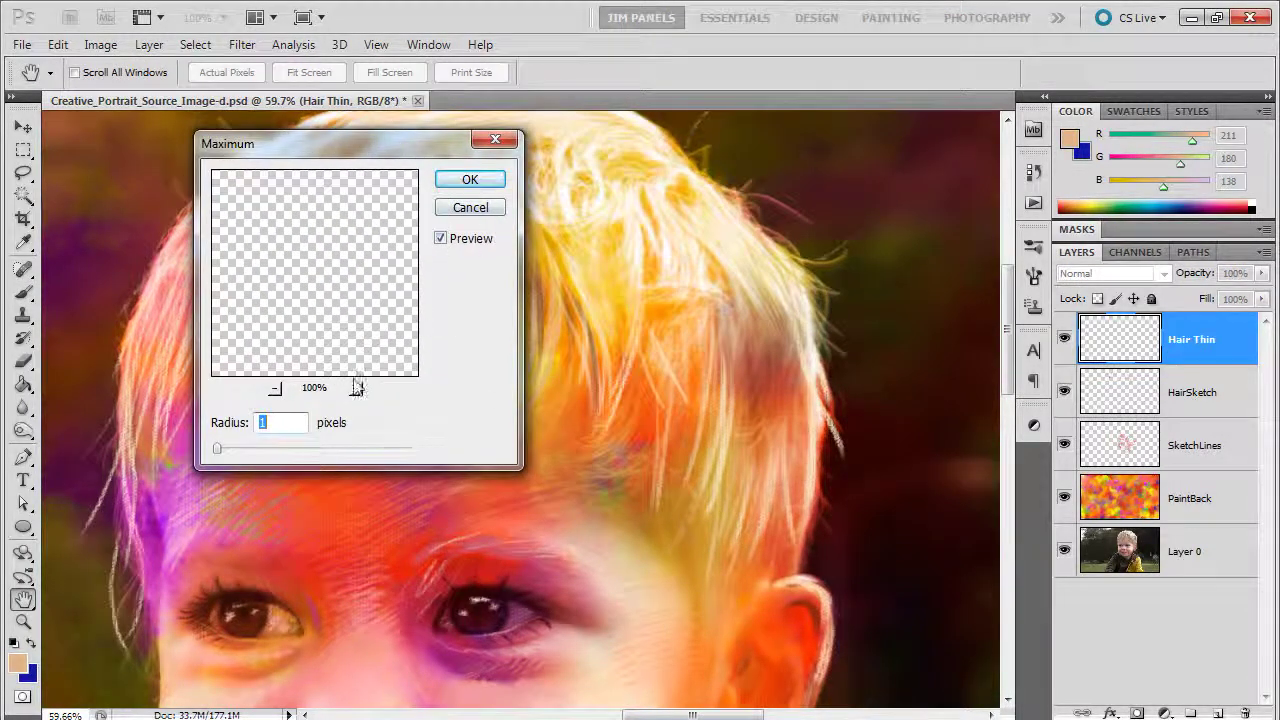
left_click(470, 179)
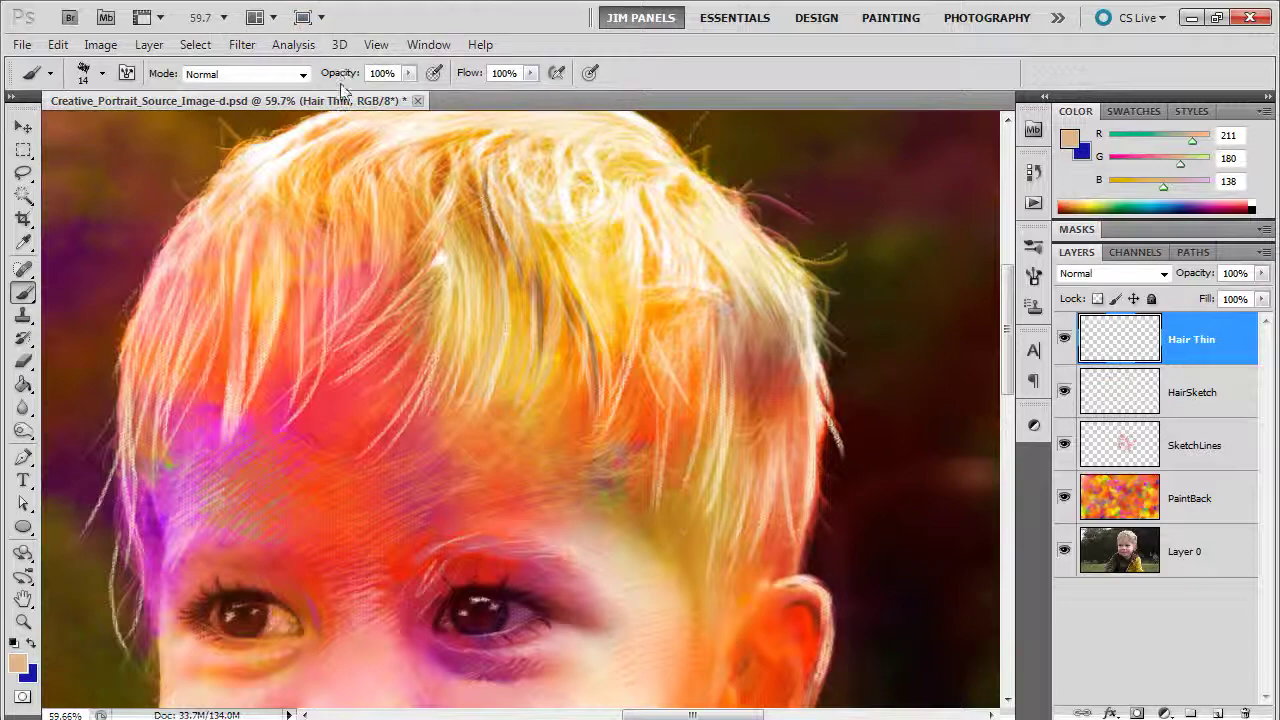
Fade the Maximum filter to 46% opacity in Normal mode and merge the Hair Thin layer down into HairSketch
left_click(58, 44)
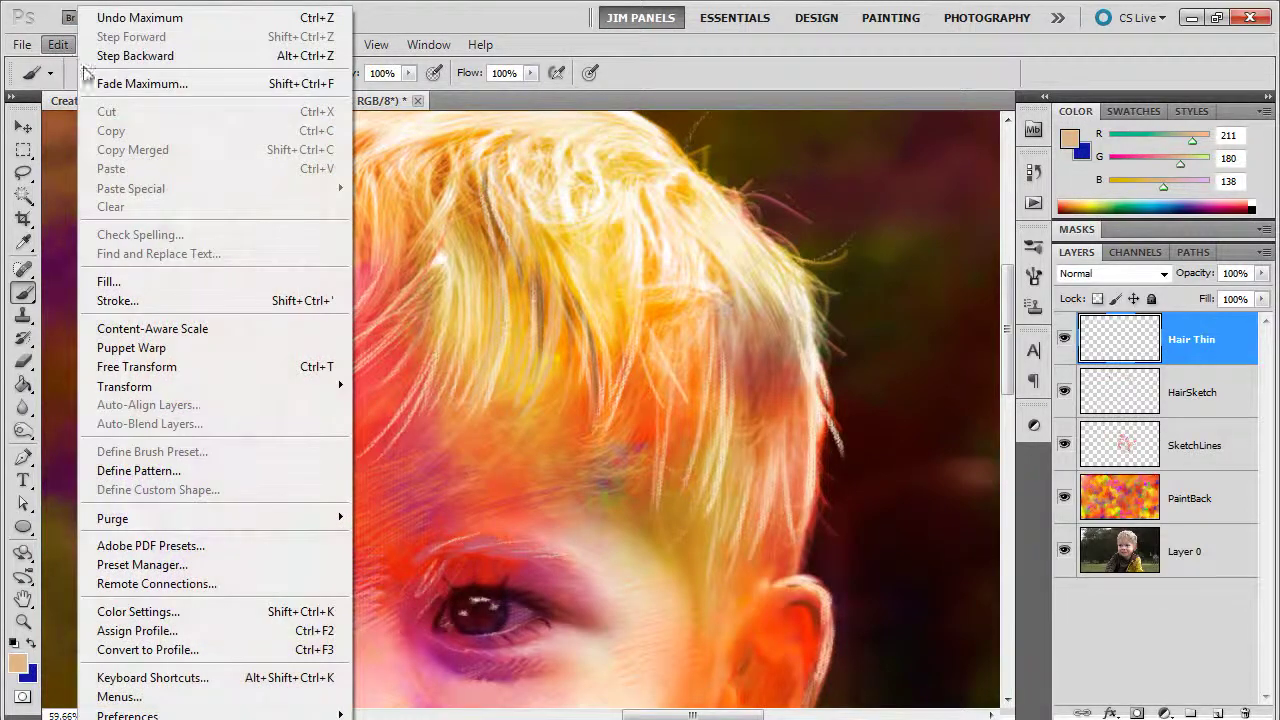
left_click(110, 84)
left_click_drag(647, 215, 472, 165)
left_click_drag(502, 217, 422, 221)
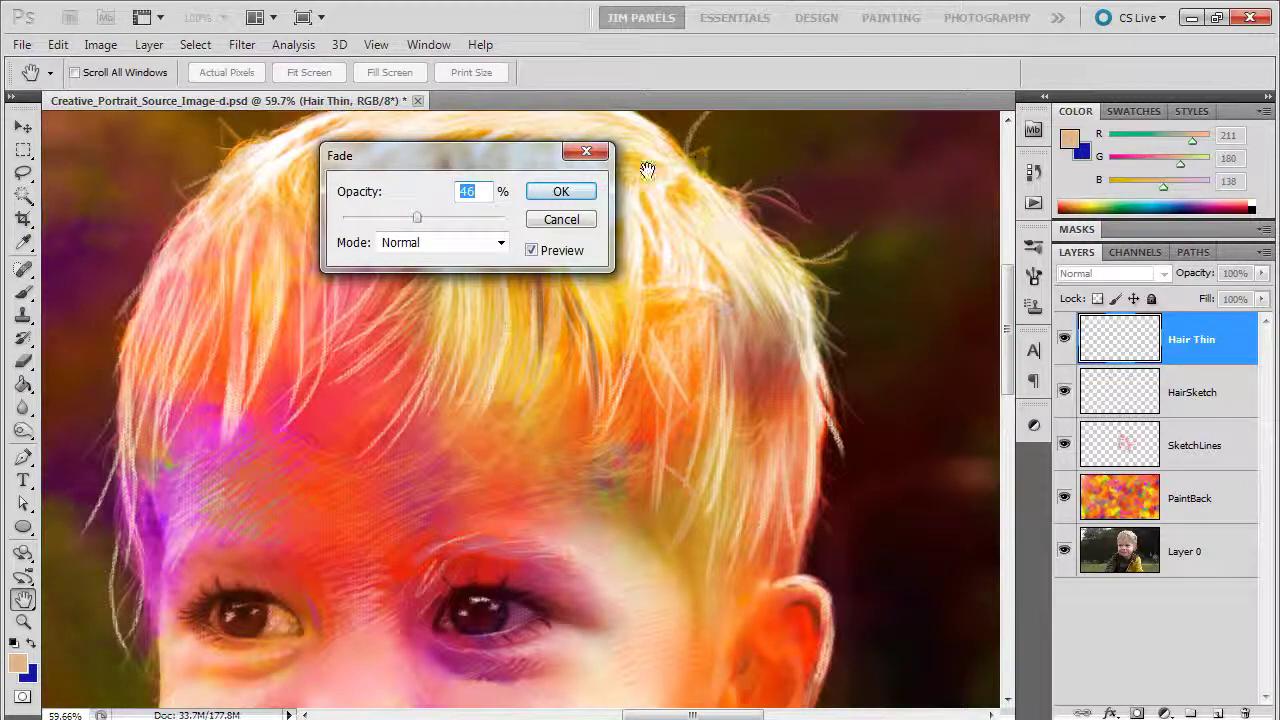
left_click(569, 191)
key("b")
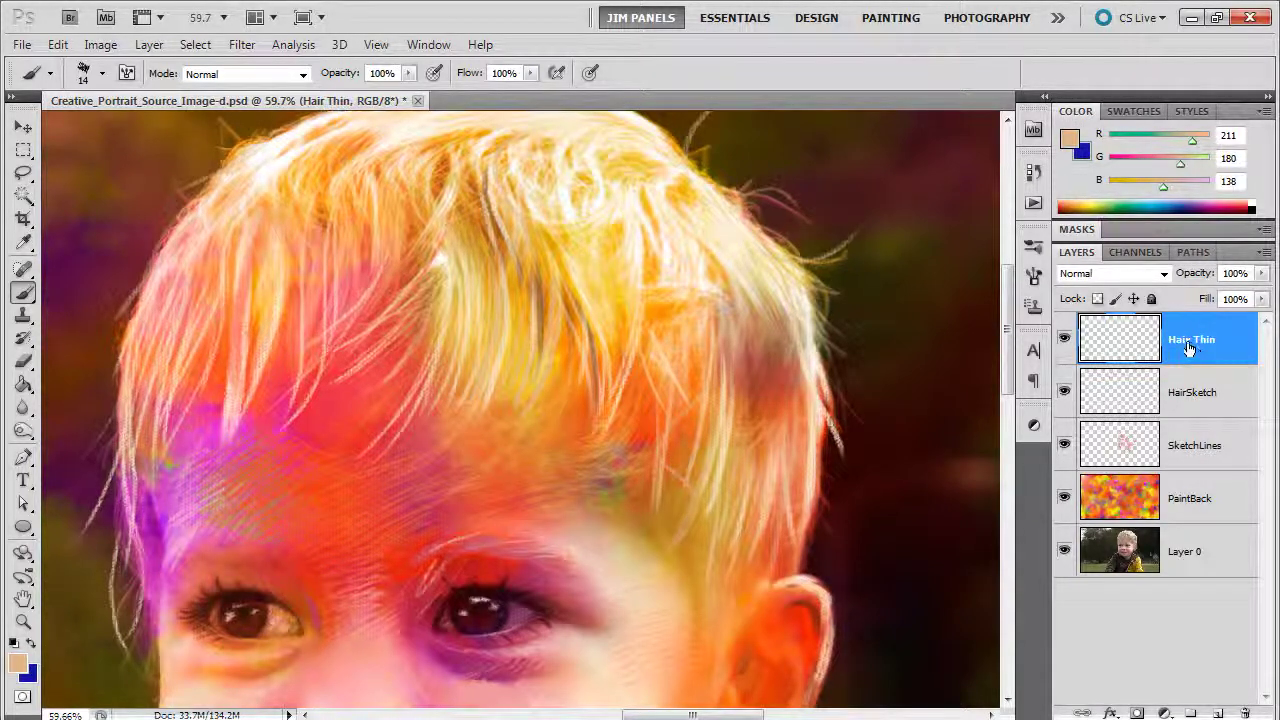
key("Delete")
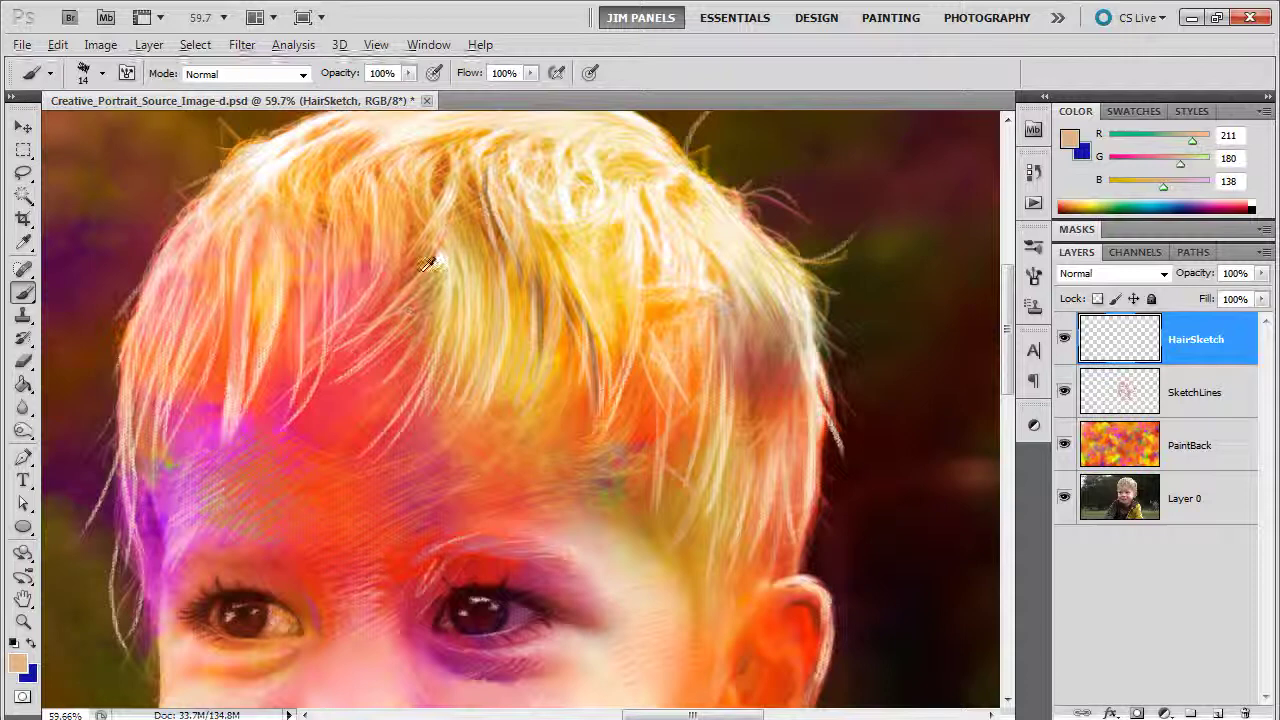
Sample a light pink, RGB 242, 194, 180, from the fringe and paint strands over the pink hair above the forehead
left_click(403, 228, "alt")
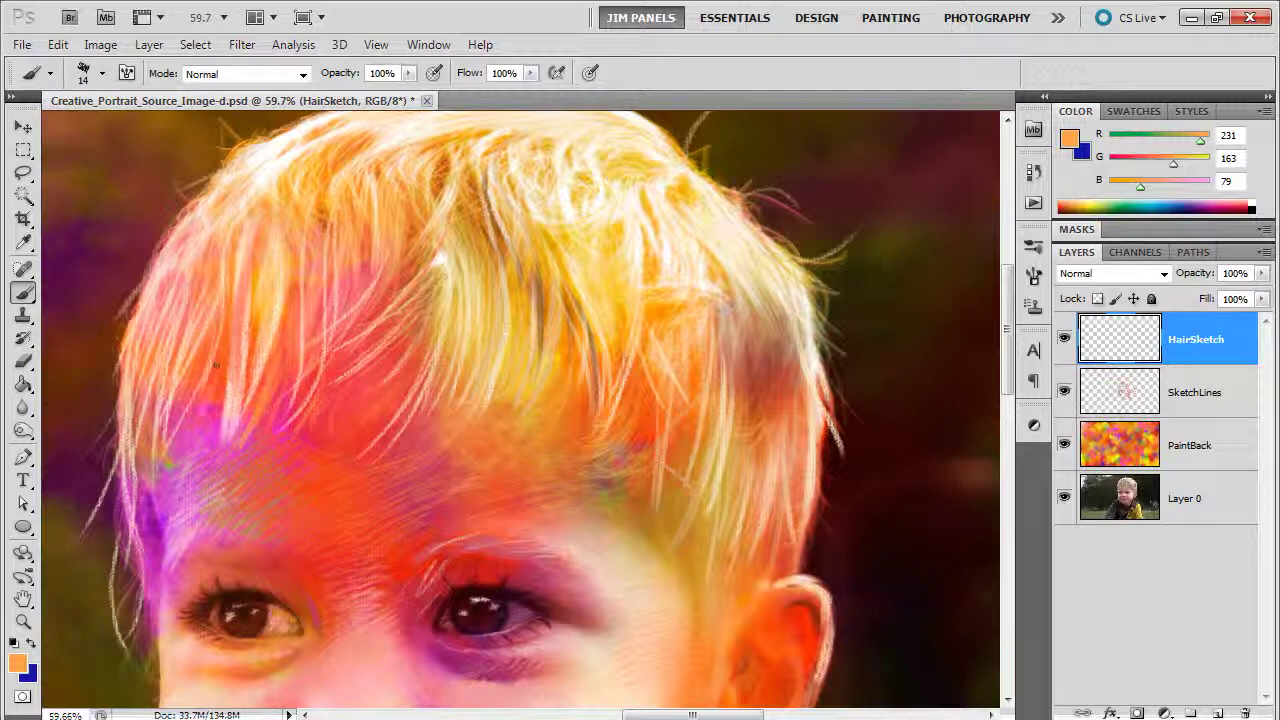
left_click(241, 376, "alt")
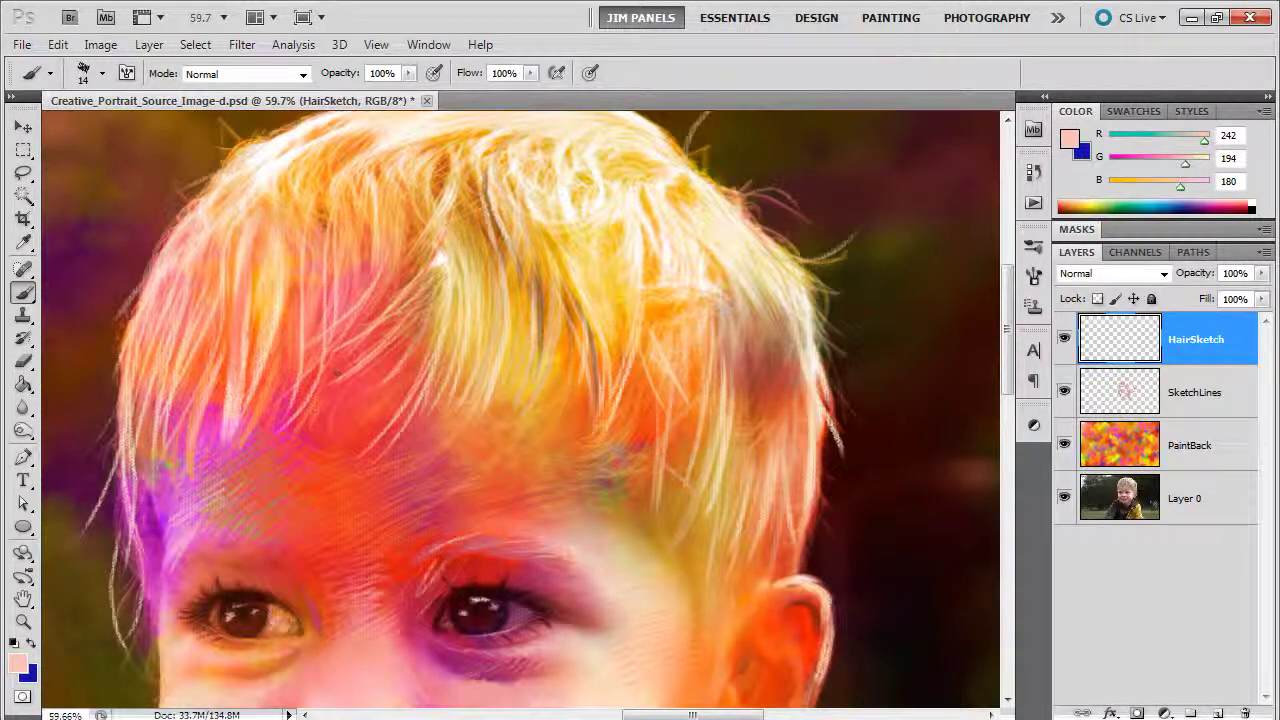
left_click_drag(295, 321, 279, 366)
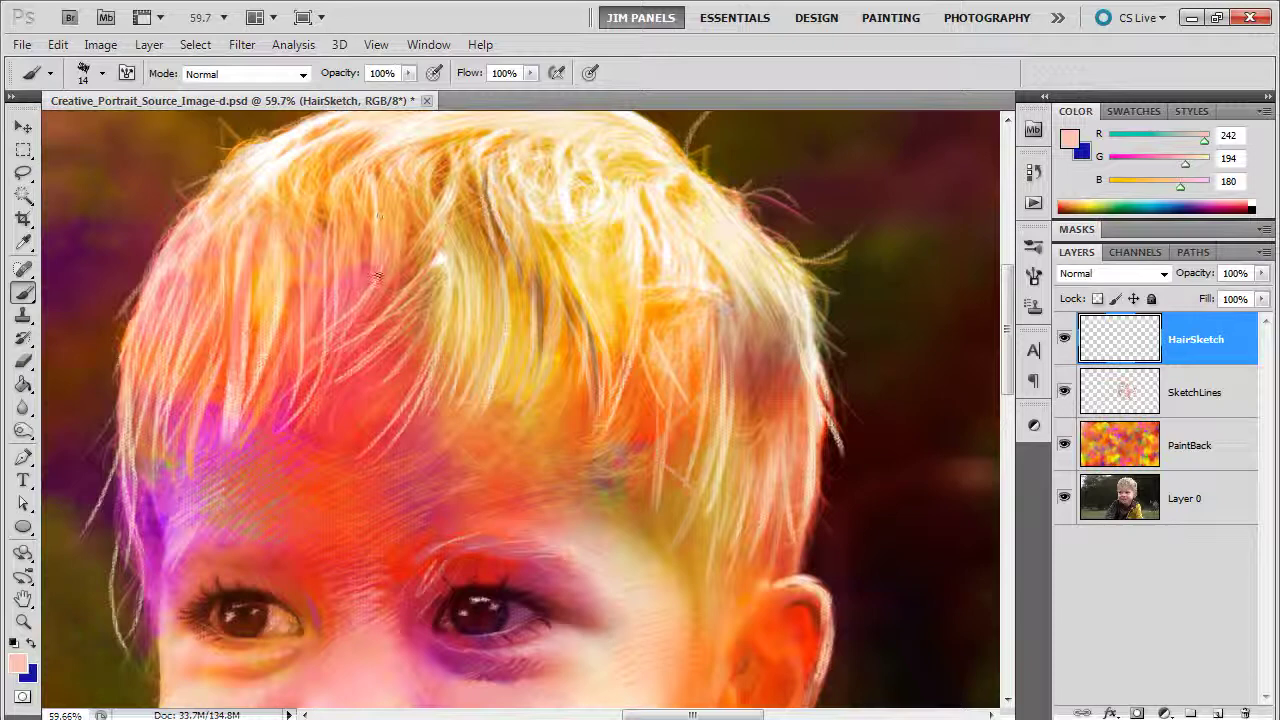
left_click_drag(363, 202, 359, 280)
Darken strands across the fringe with the Burn tool on Highlights, using a 69 px brush and lowering the exposure to 32%
left_click(24, 432)
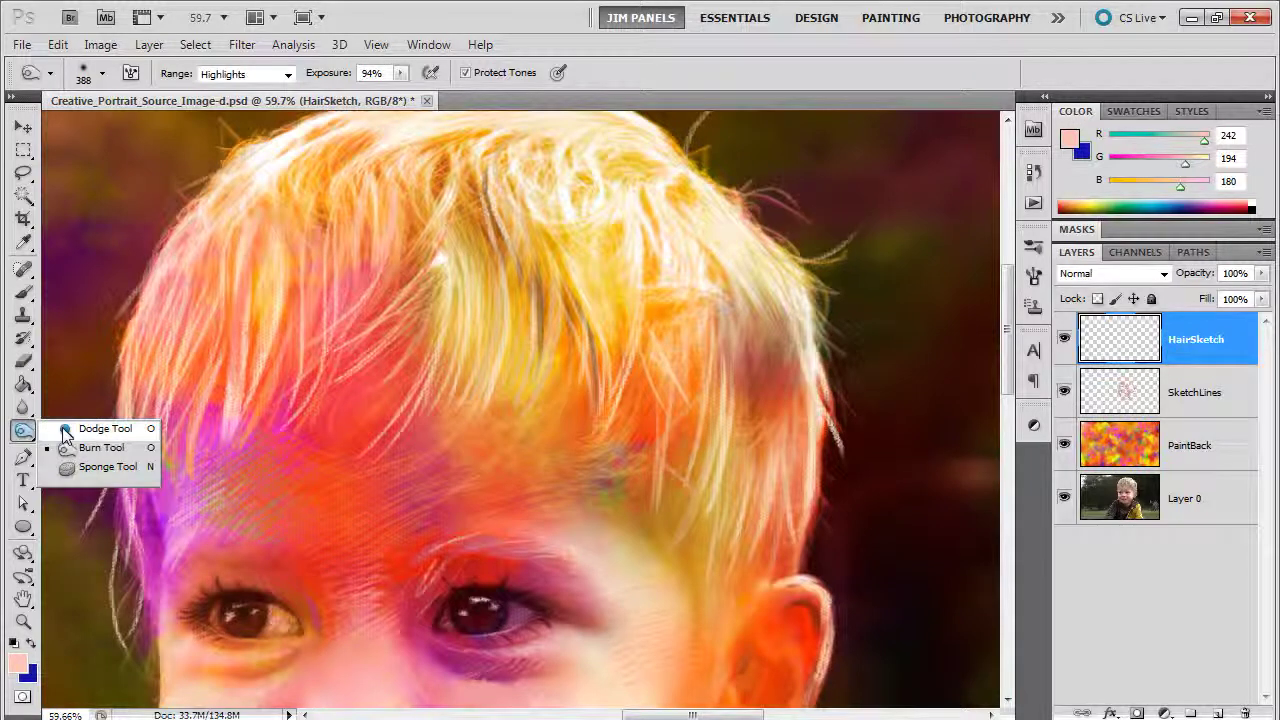
left_click(68, 449)
mouse_move(387, 299)
left_mouse_down()
mouse_move(287, 333)
mouse_move(323, 333)
left_mouse_up()
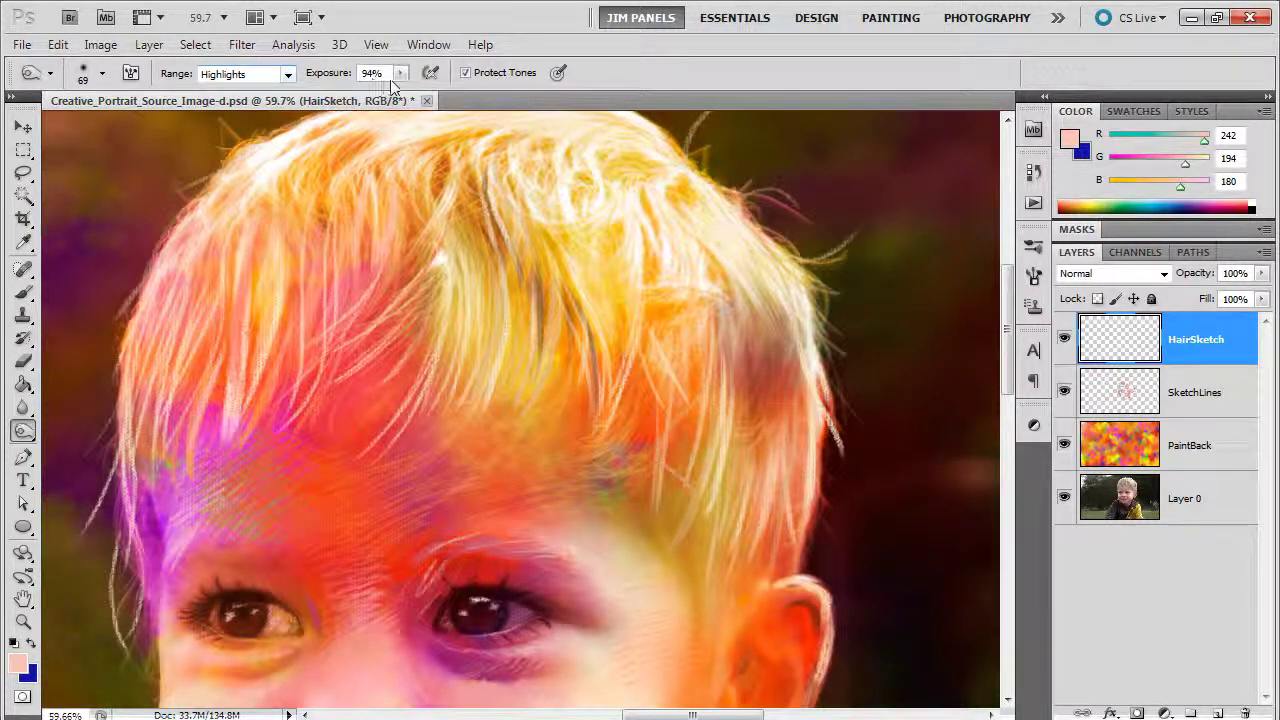
left_click(400, 73)
left_click_drag(398, 93, 338, 95)
left_click(634, 62)
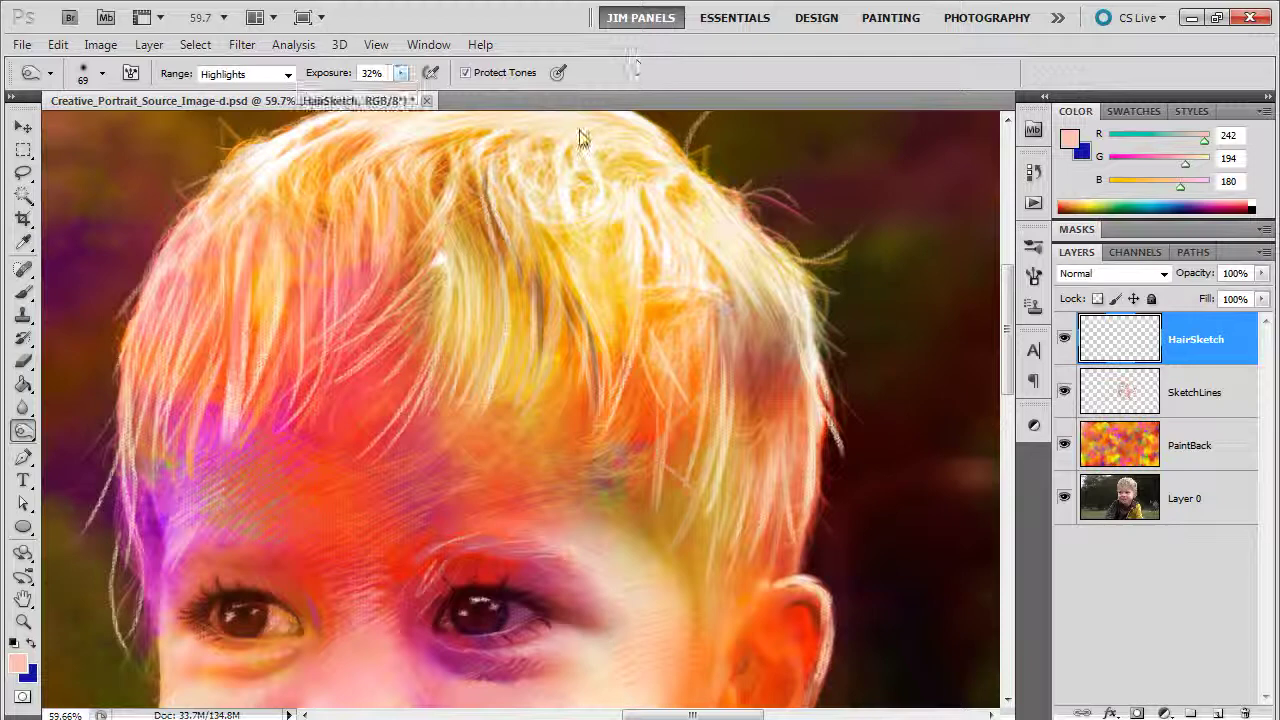
mouse_move(506, 311)
left_mouse_down()
mouse_move(486, 409)
mouse_move(482, 369)
mouse_move(470, 419)
mouse_move(480, 363)
left_mouse_up()
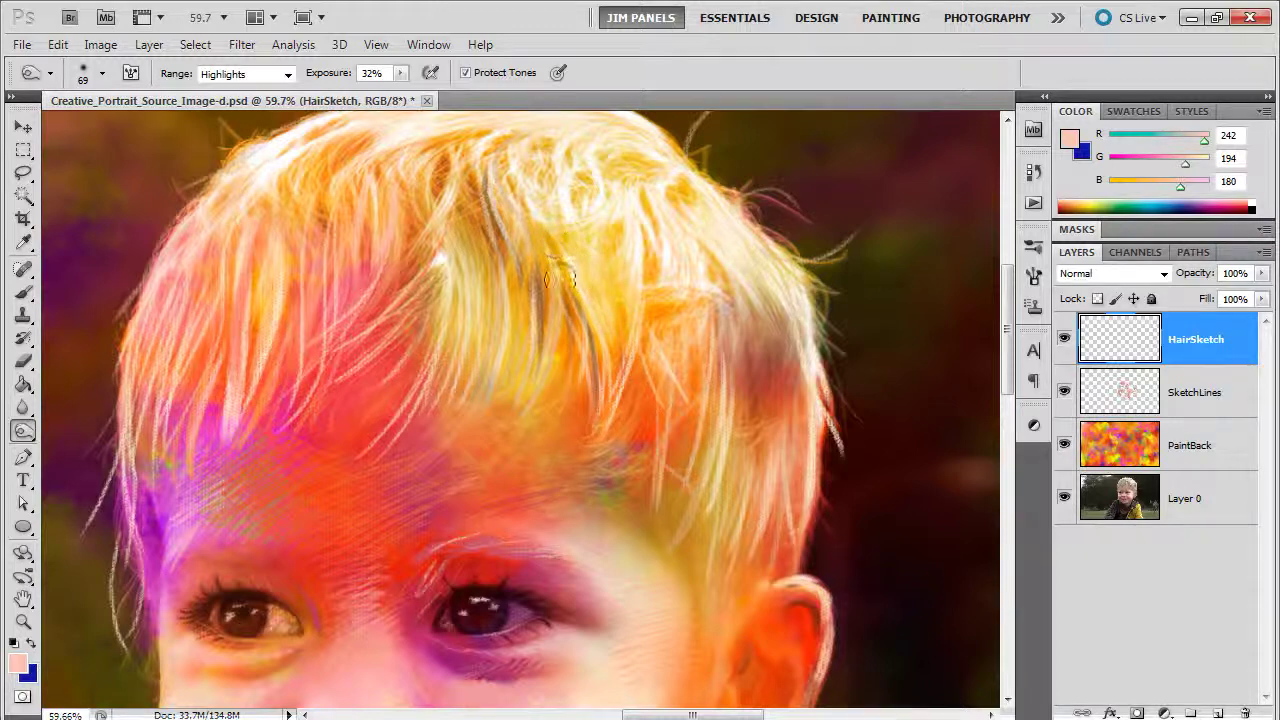
mouse_move(560, 280)
left_mouse_down()
mouse_move(614, 293)
mouse_move(655, 288)
mouse_move(632, 288)
mouse_move(647, 237)
mouse_move(700, 384)
mouse_move(712, 328)
left_mouse_up()
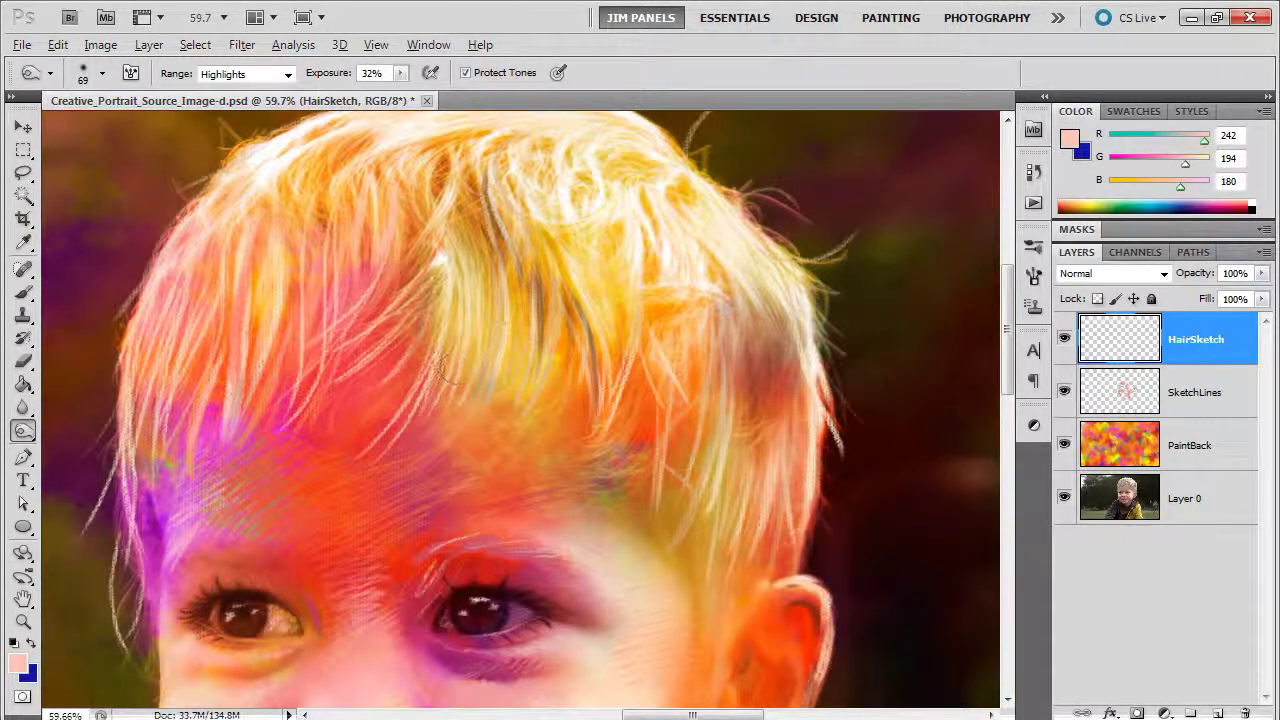
Switch back to the Brush, sample peach from the cheek and lighten the foreground colour to off-white, RGB 247, 242, 236
left_click(24, 291)
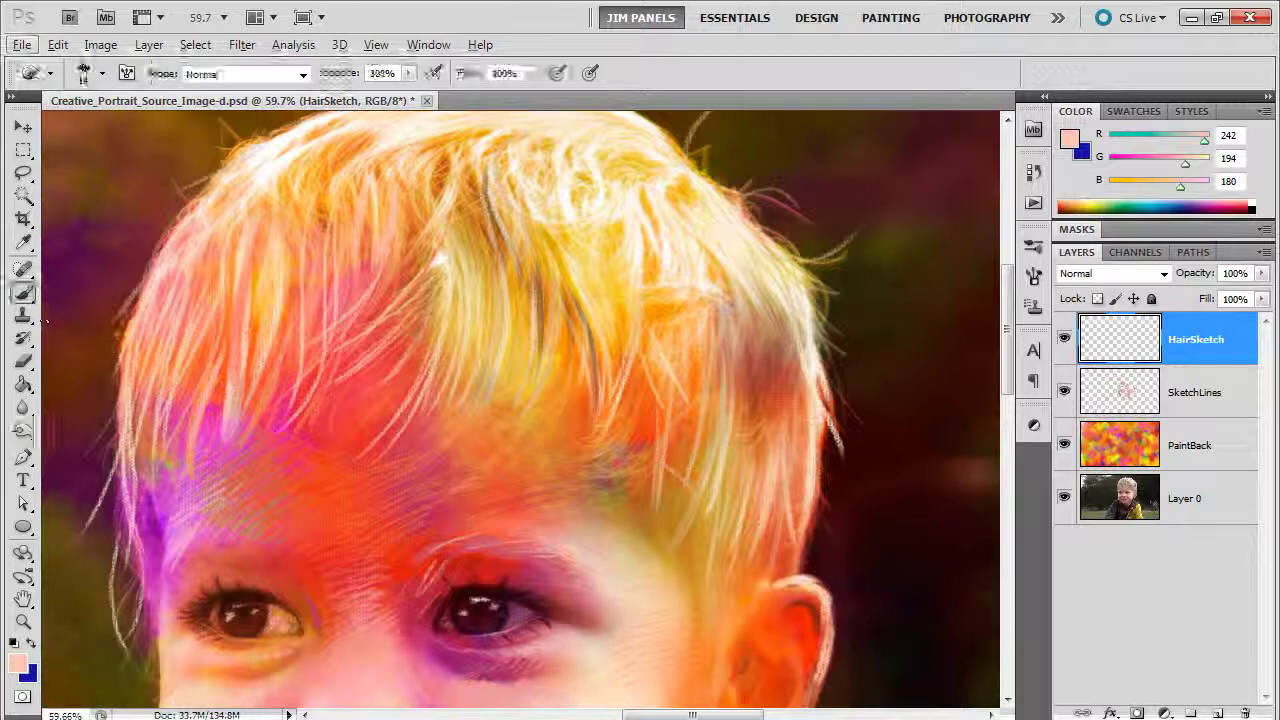
left_click(603, 678, "alt")
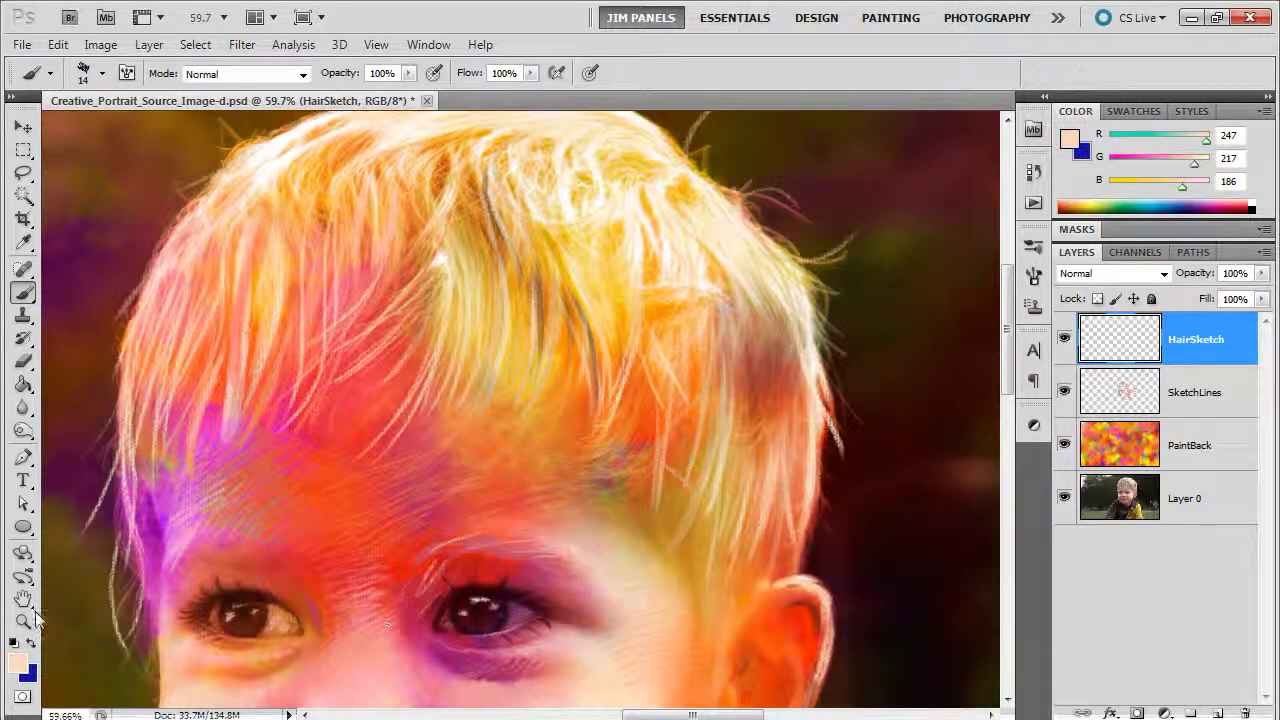
left_click(17, 663)
left_click_drag(510, 280, 490, 276)
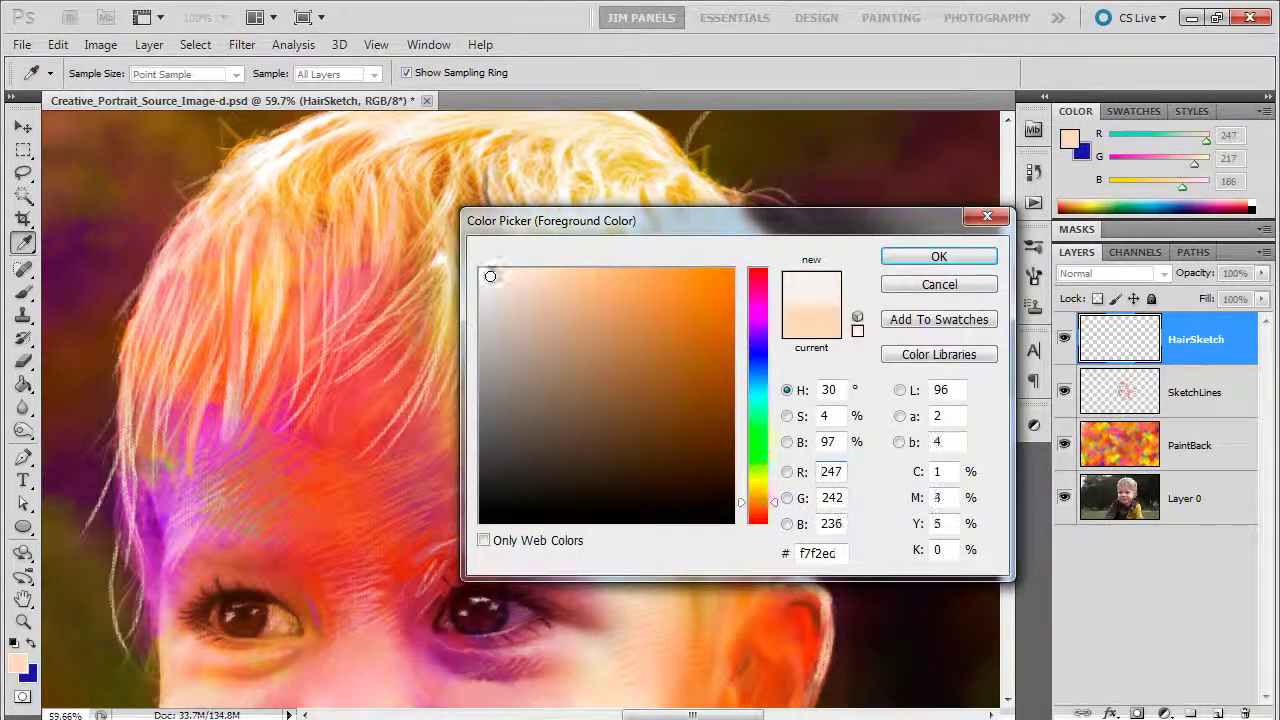
left_click(939, 257)
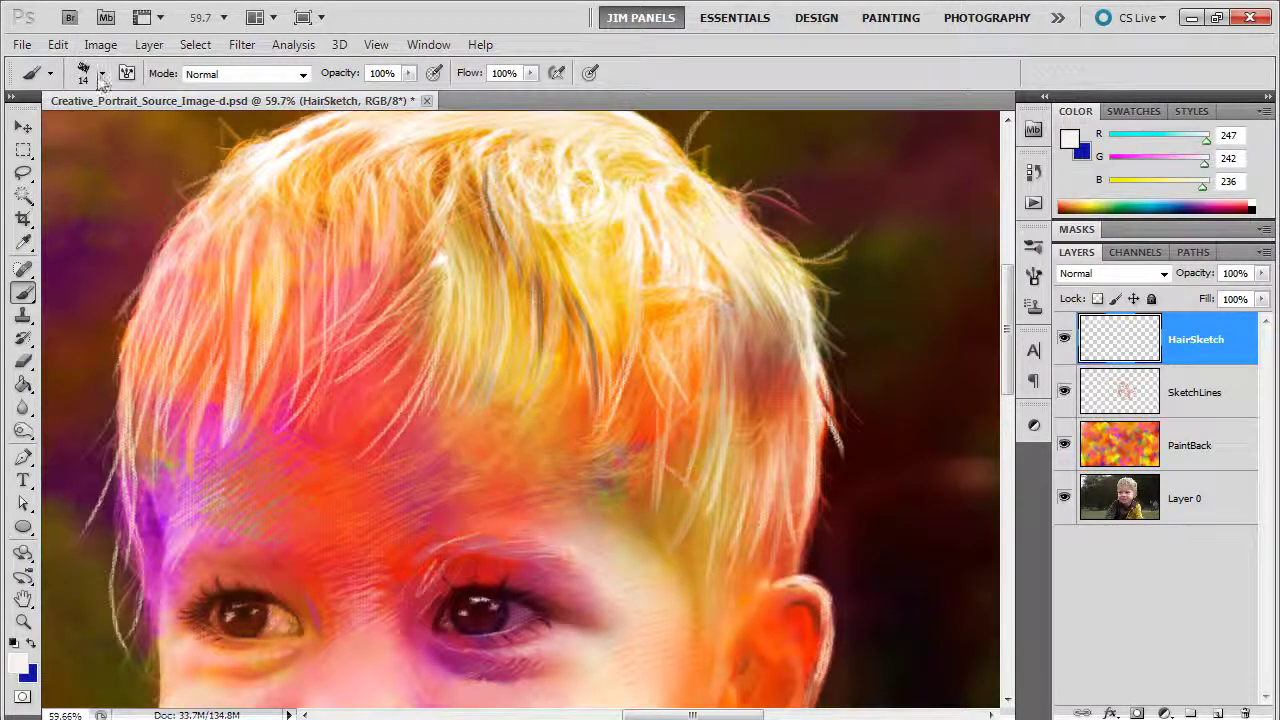
Reduce the brush size to 8 px and paint fine off-white strands over the pink and purple part of the fringe
left_click(101, 77)
left_click(45, 128)
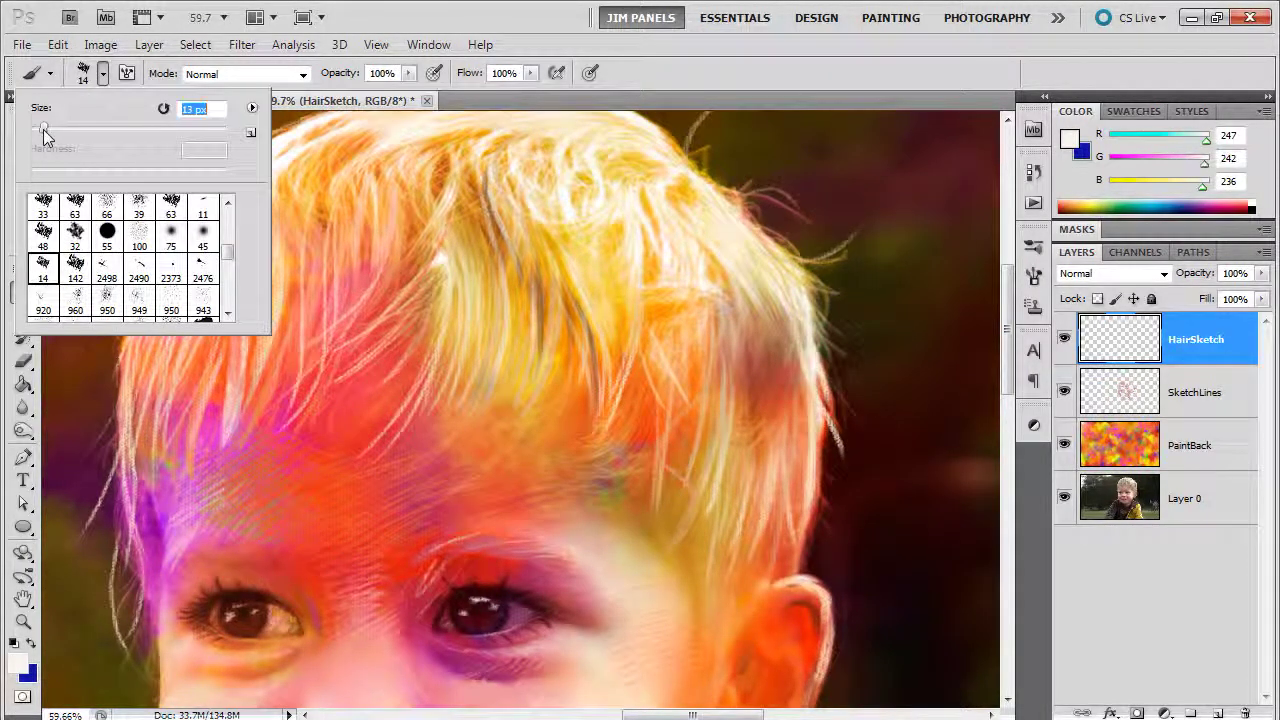
left_click_drag(43, 129, 39, 130)
left_click(291, 294)
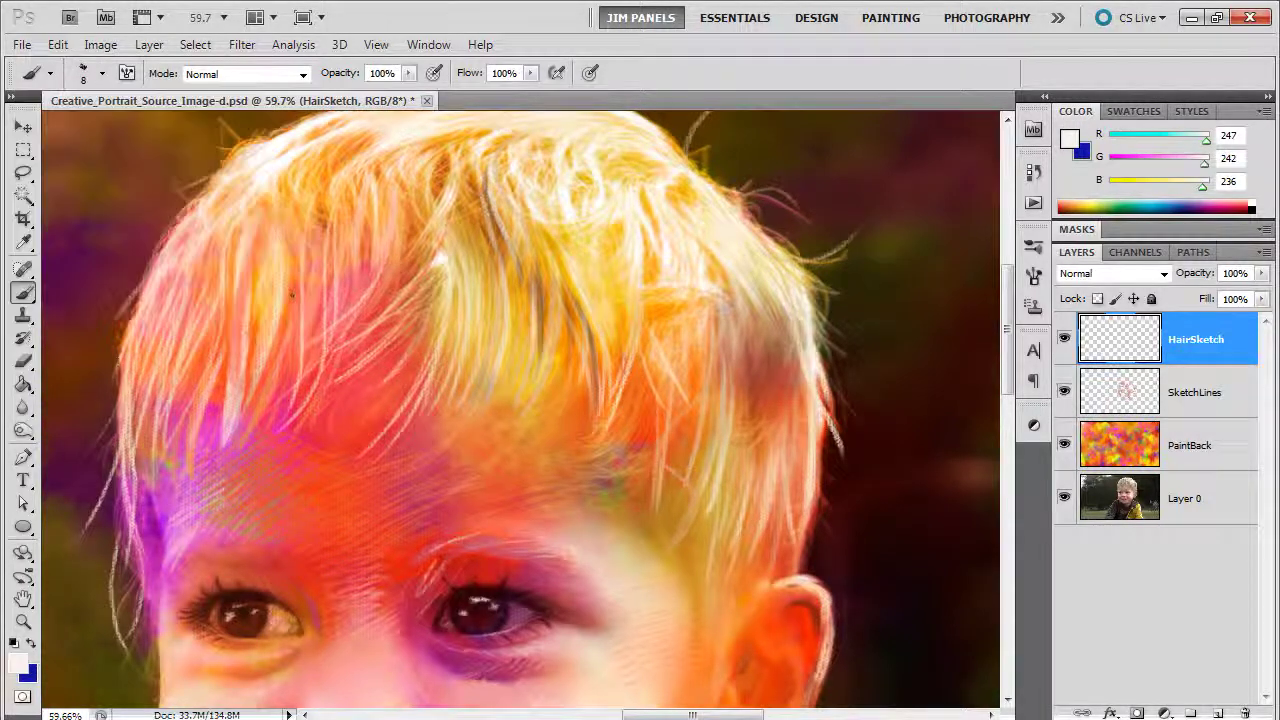
left_click_drag(277, 297, 283, 331)
left_click_drag(261, 400, 246, 447)
left_click_drag(256, 384, 260, 463)
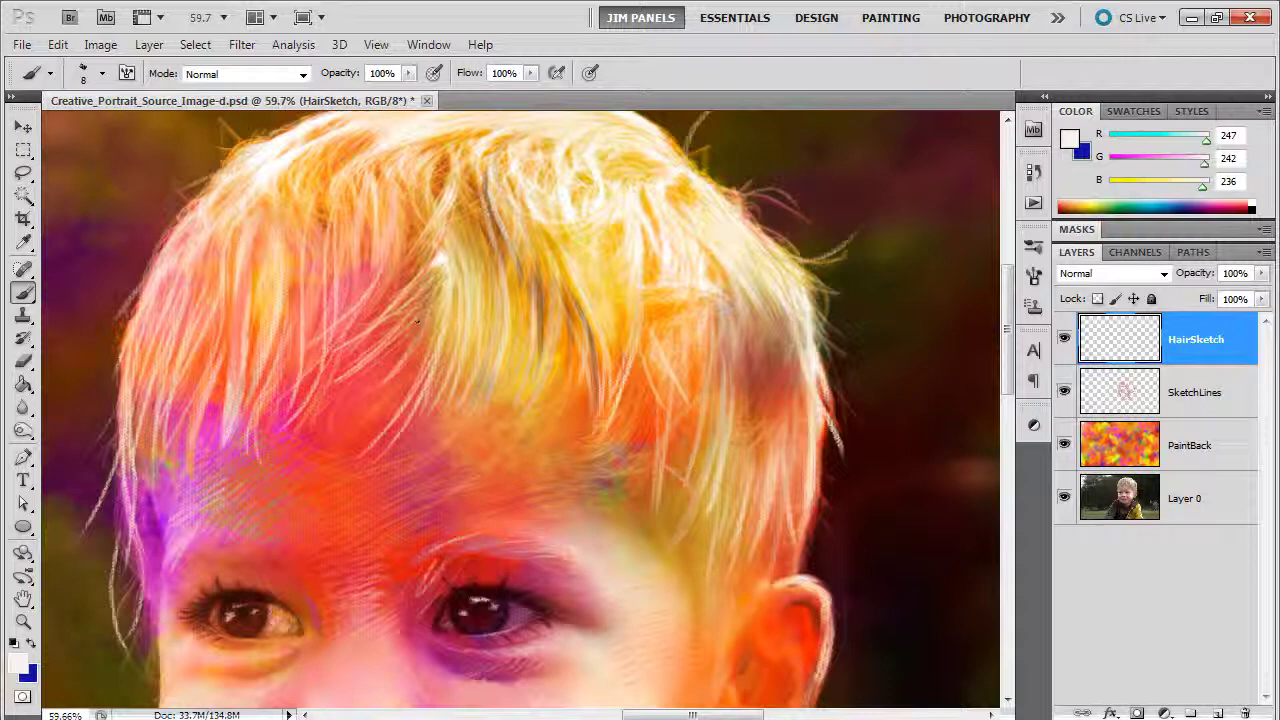
mouse_move(402, 350)
left_mouse_down()
mouse_move(306, 432)
mouse_move(326, 410)
left_mouse_up()
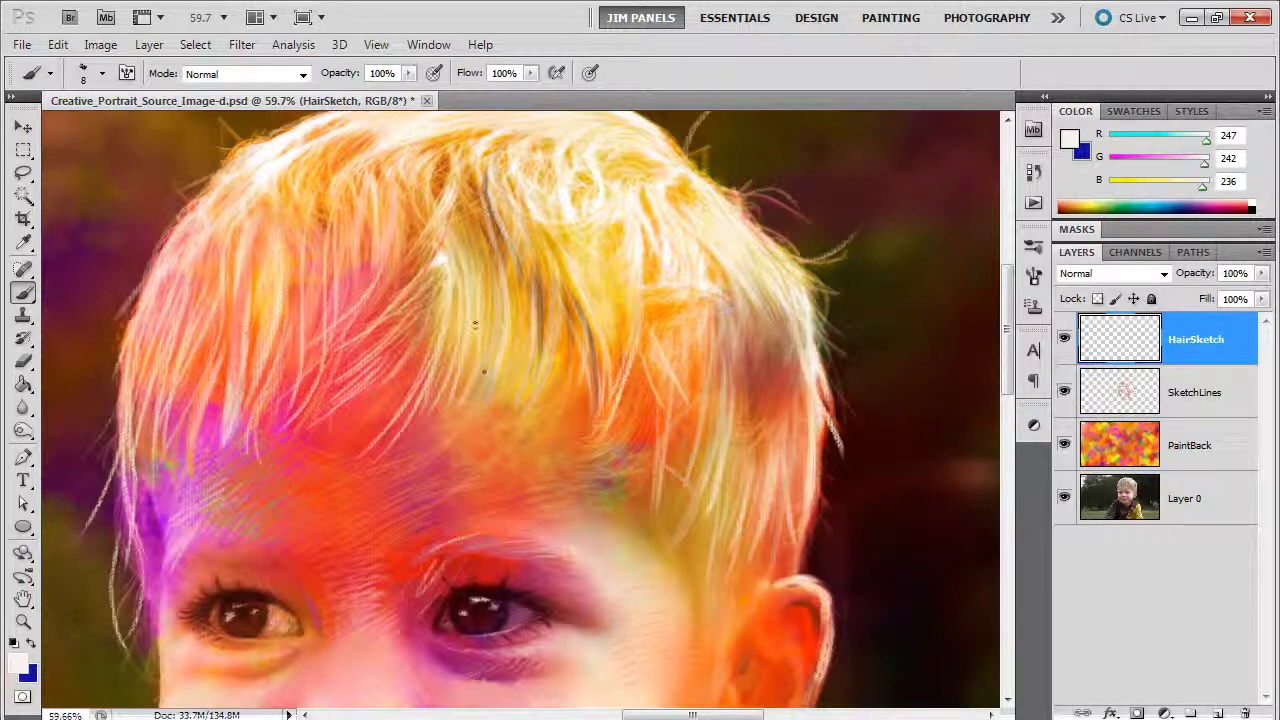
Paint fine off-white strands over the yellow middle of the fringe and along its lower edge above the eye
left_click_drag(521, 314, 484, 436)
left_click_drag(546, 376, 482, 440)
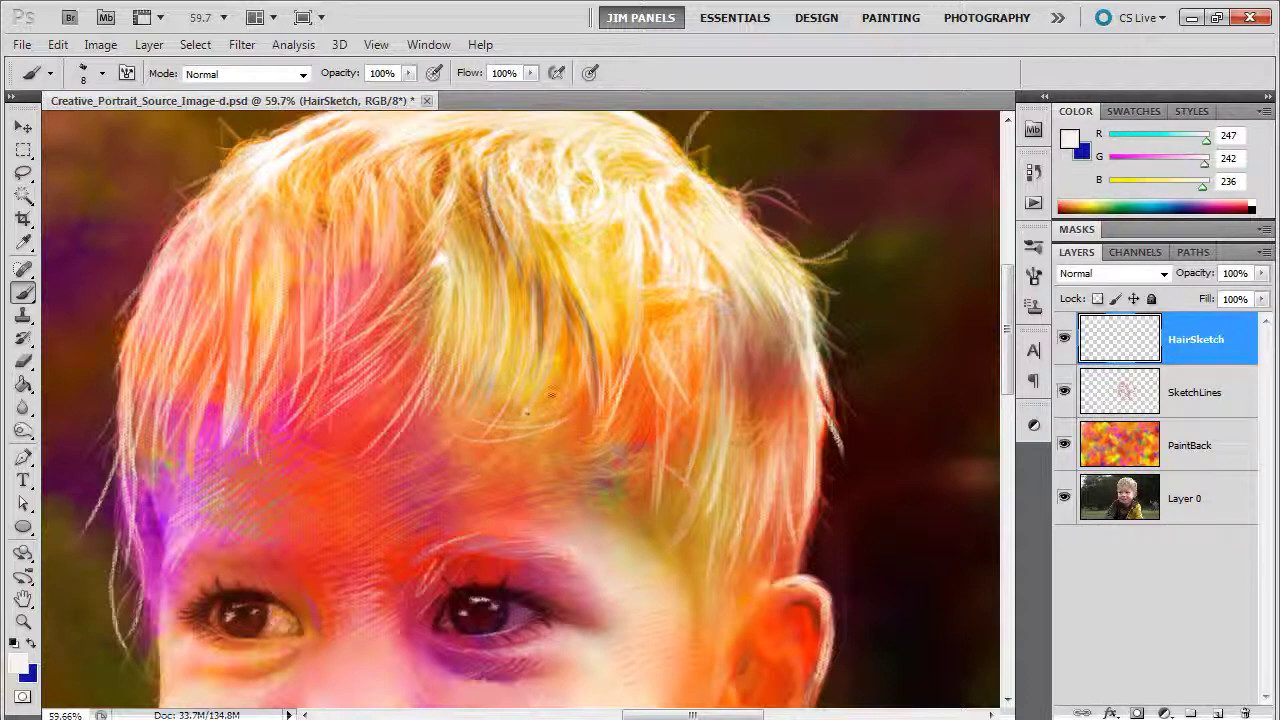
left_click_drag(596, 348, 580, 382)
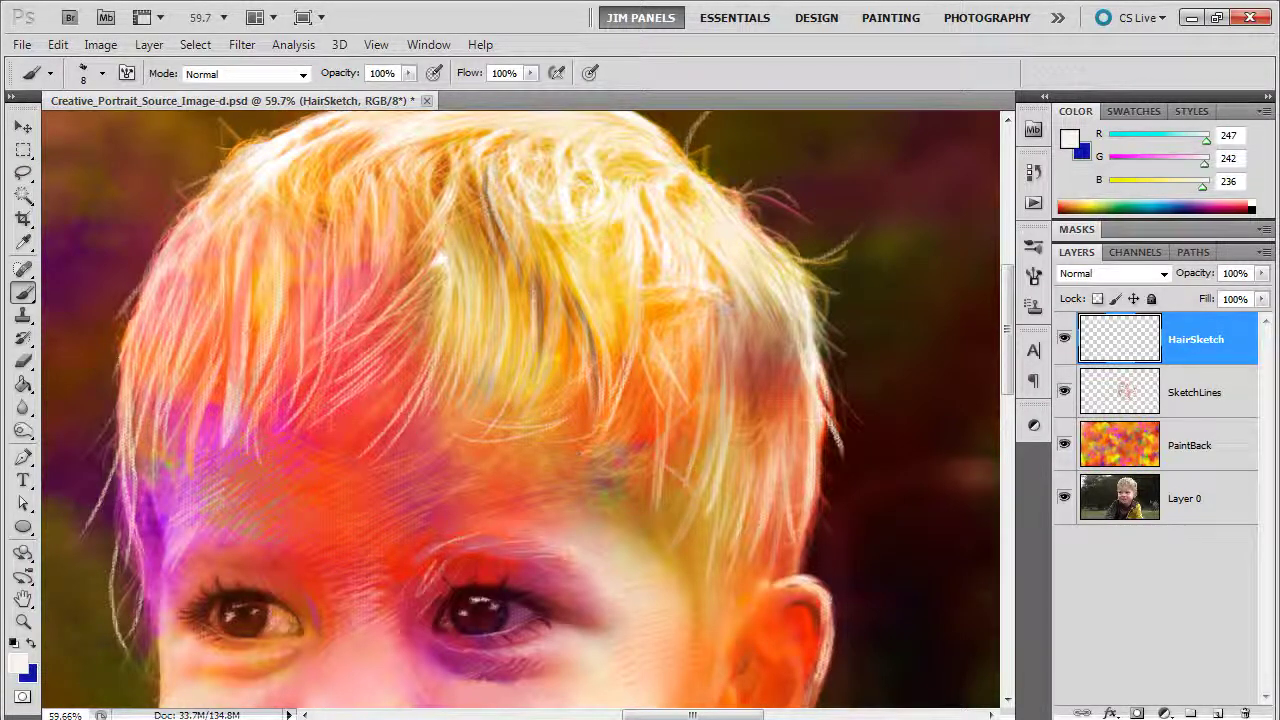
left_click_drag(590, 482, 642, 473)
left_click_drag(577, 506, 648, 495)
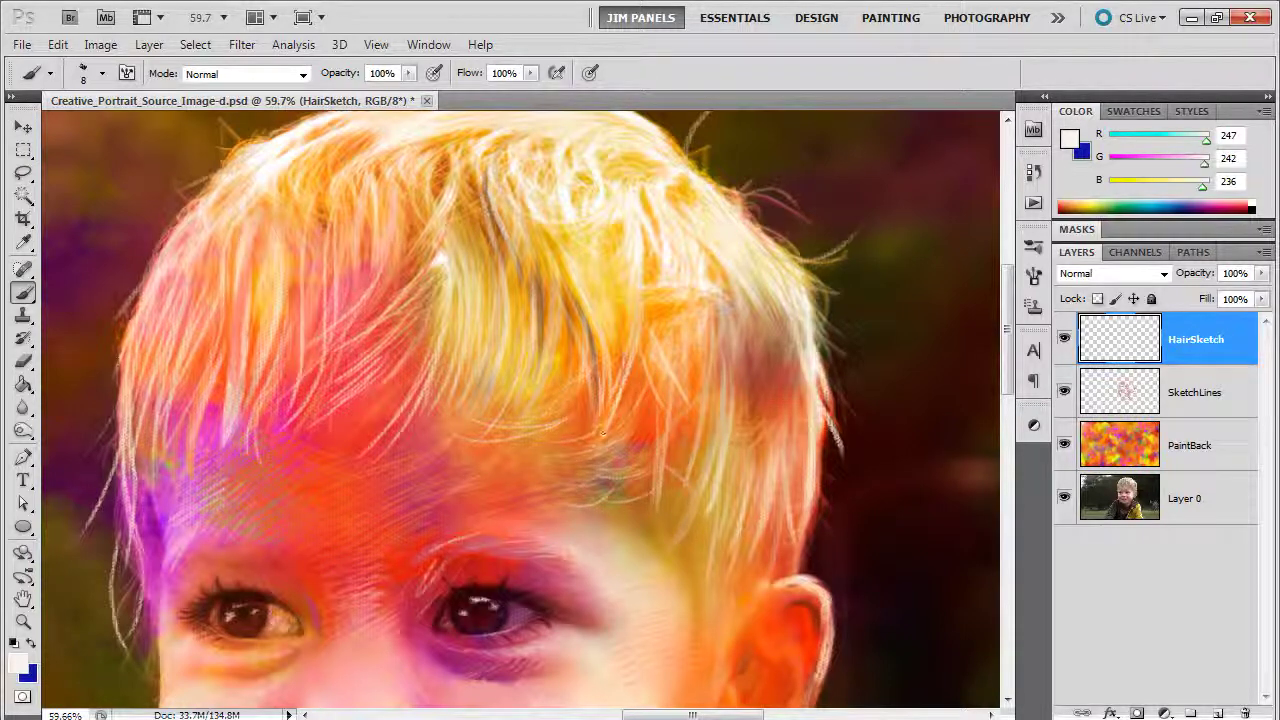
Sample orange from the hair, change the foreground colour to white, RGB 255, 255, 255, and paint thin strands over the orange patch below the crown
left_click(628, 346, "alt")
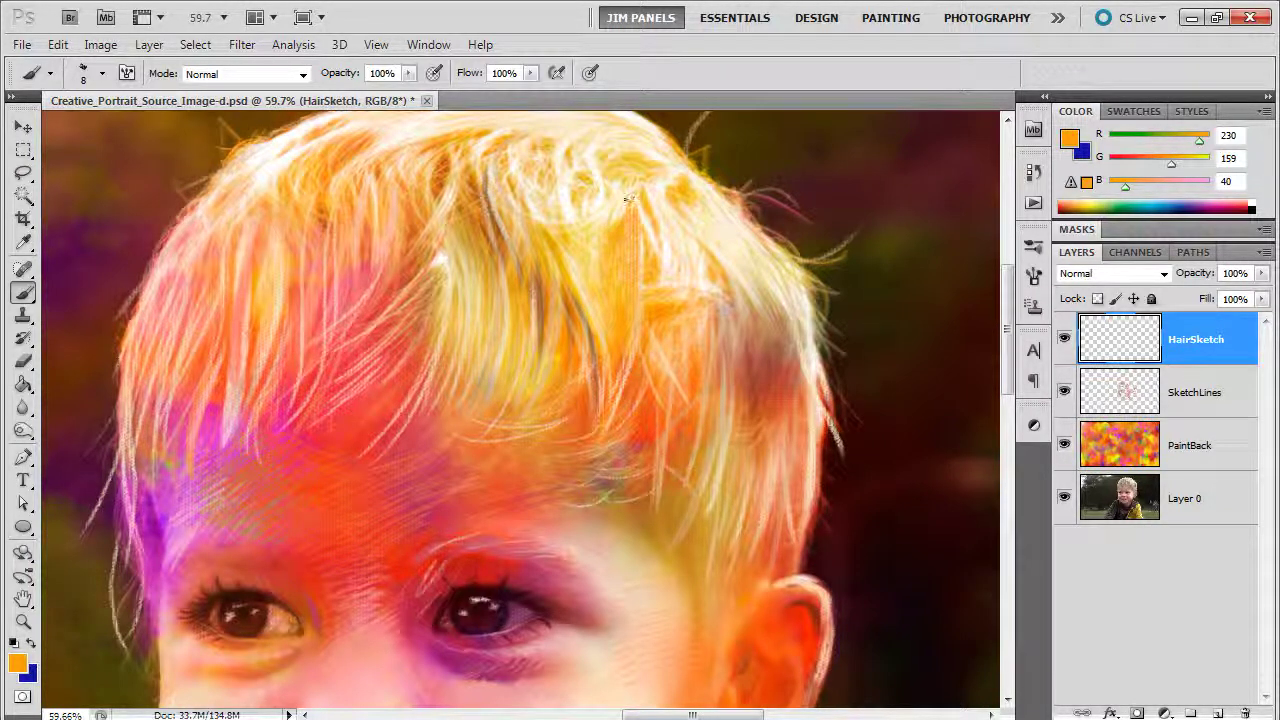
left_click(17, 663)
left_click_drag(518, 354, 417, 241)
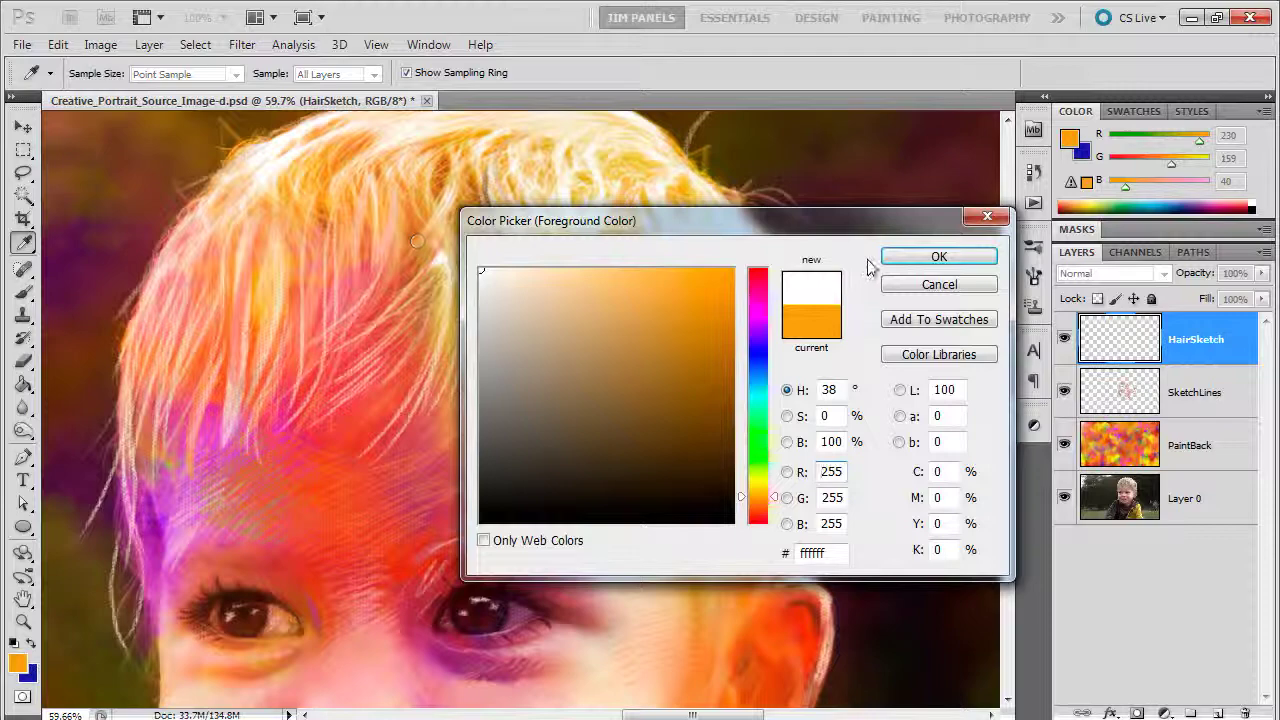
left_click(938, 257)
key("b")
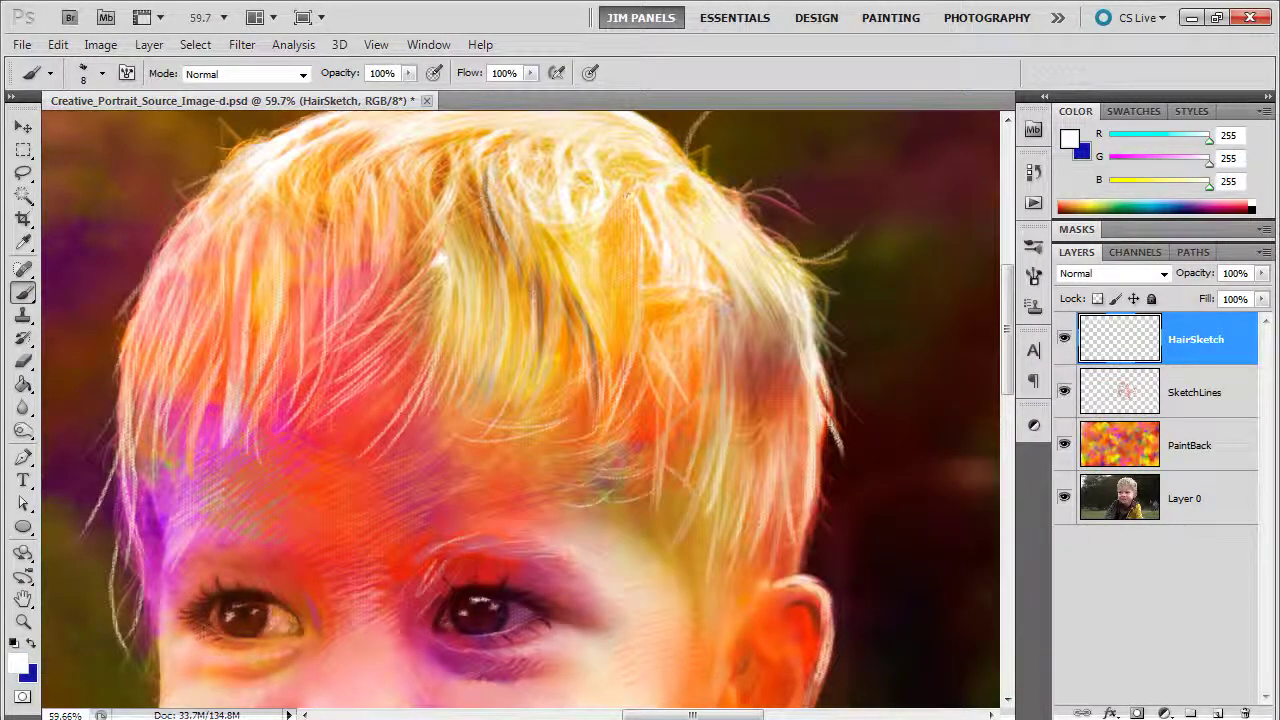
left_click_drag(628, 196, 632, 282)
mouse_move(624, 238)
left_mouse_down()
mouse_move(620, 201)
mouse_move(604, 222)
mouse_move(634, 256)
left_mouse_up()
left_click_drag(632, 207, 636, 283)
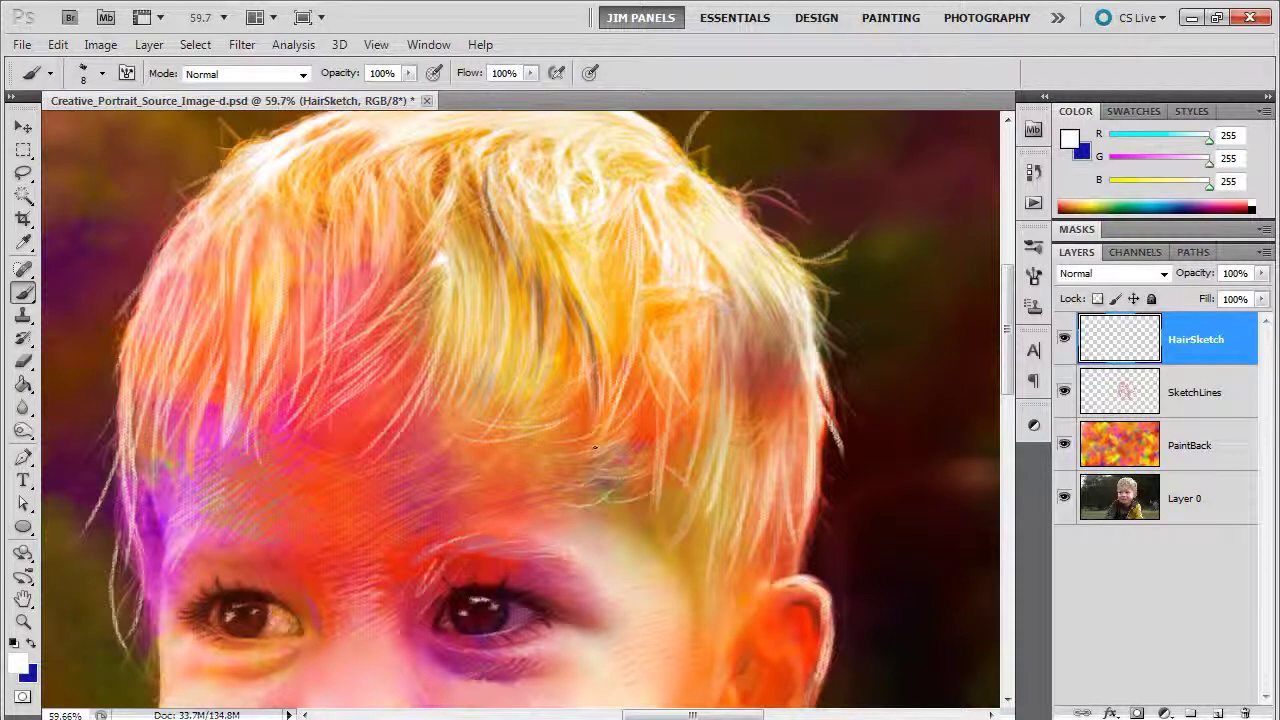
Set the foreground colour to dark navy, RGB 18, 16, 39, and draw a short stroke where the neck meets the collar
scroll(666, 446, "down", 5)
left_click_drag(782, 484, 727, 330)
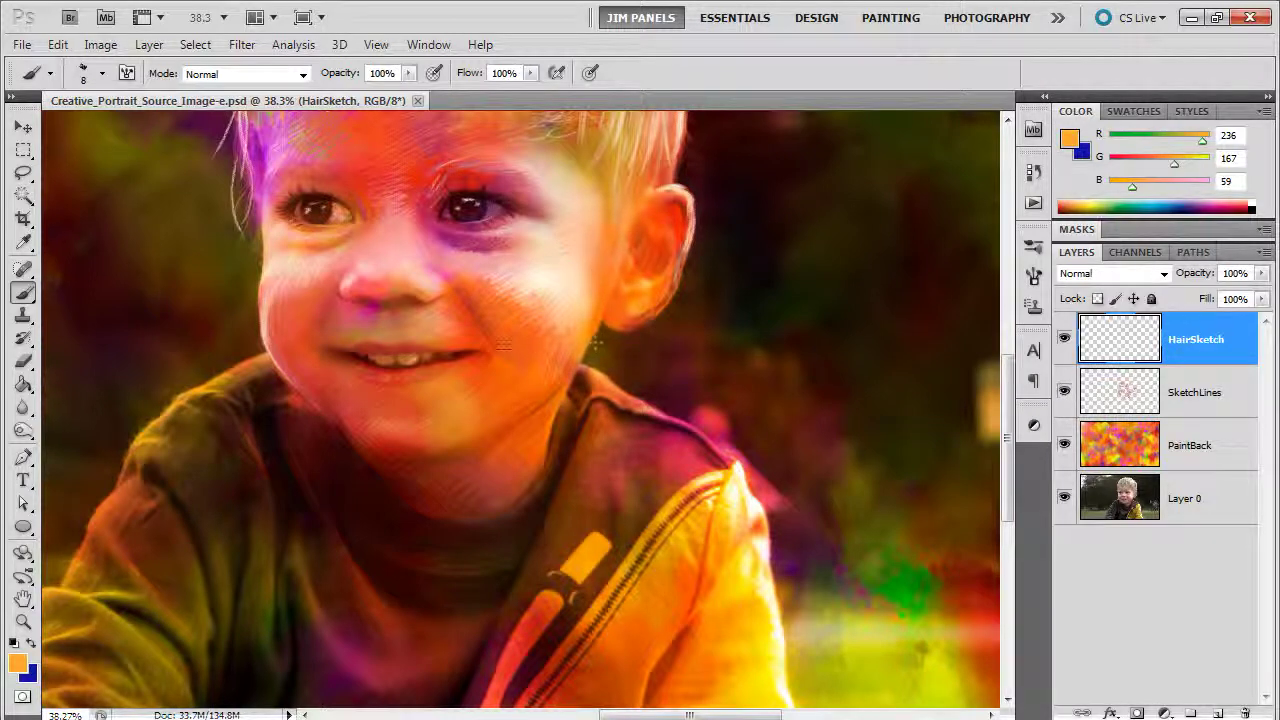
left_click(17, 661)
mouse_move(696, 345)
left_mouse_down()
mouse_move(614, 471)
mouse_move(629, 484)
left_mouse_up()
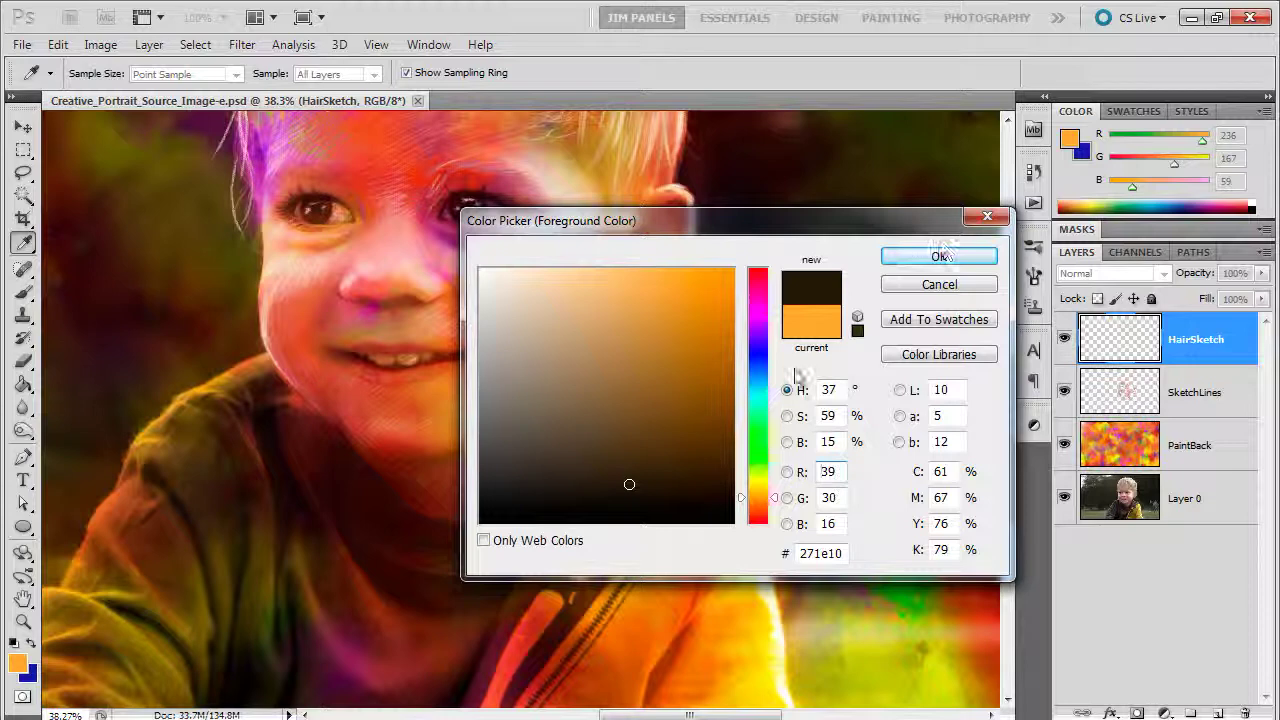
left_click(764, 350)
left_click(940, 256)
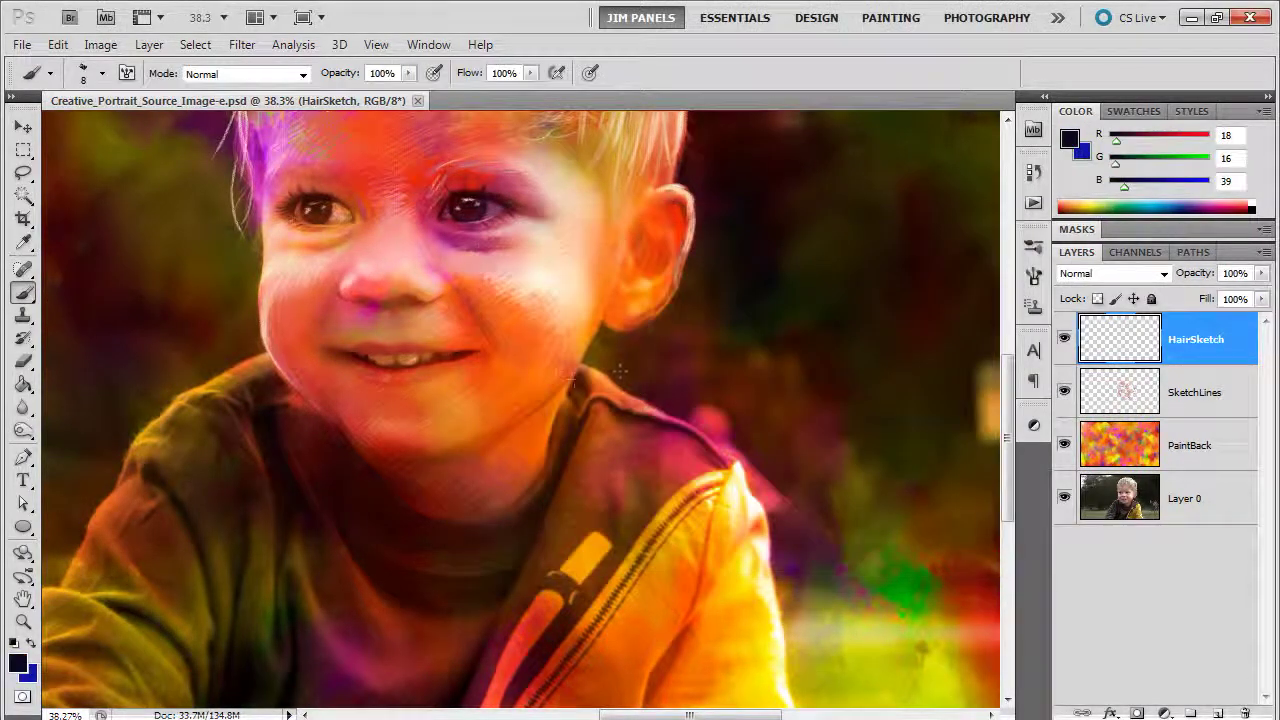
left_click_drag(579, 376, 566, 418)
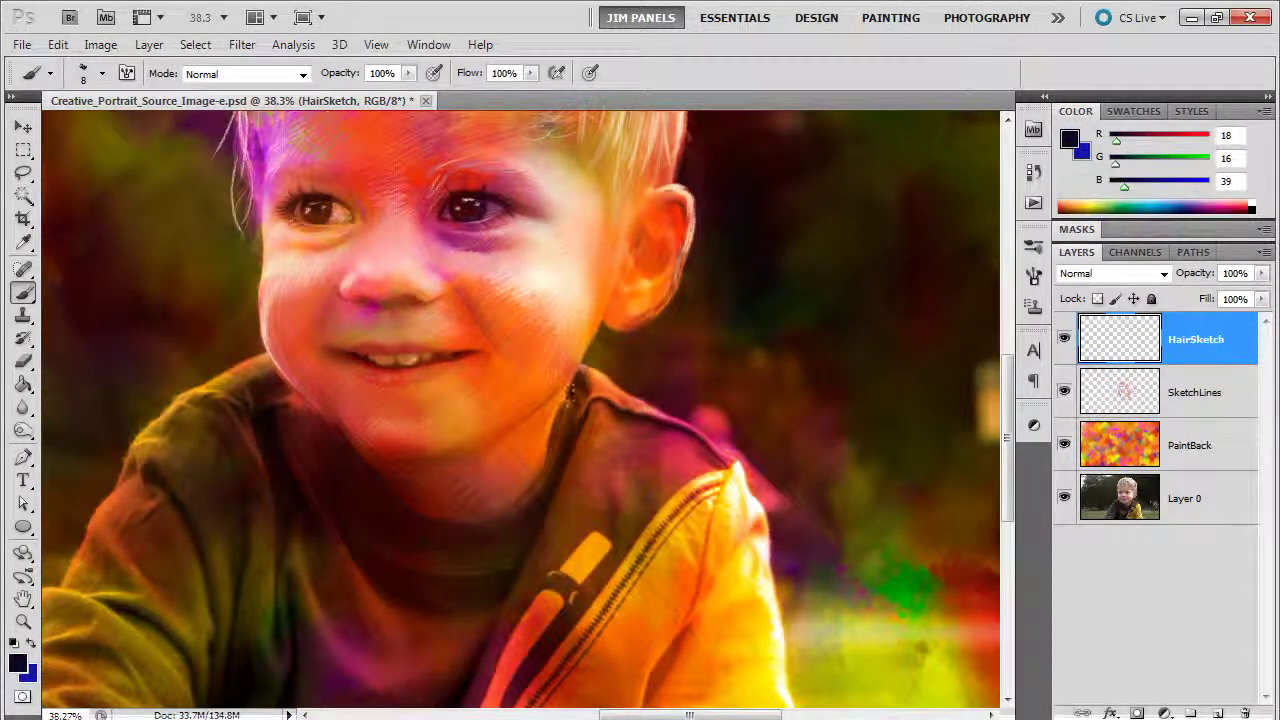
Enlarge the brush to 19 px and outline the shirt's neckline and the inner edge of the jacket in dark navy
left_click(101, 75)
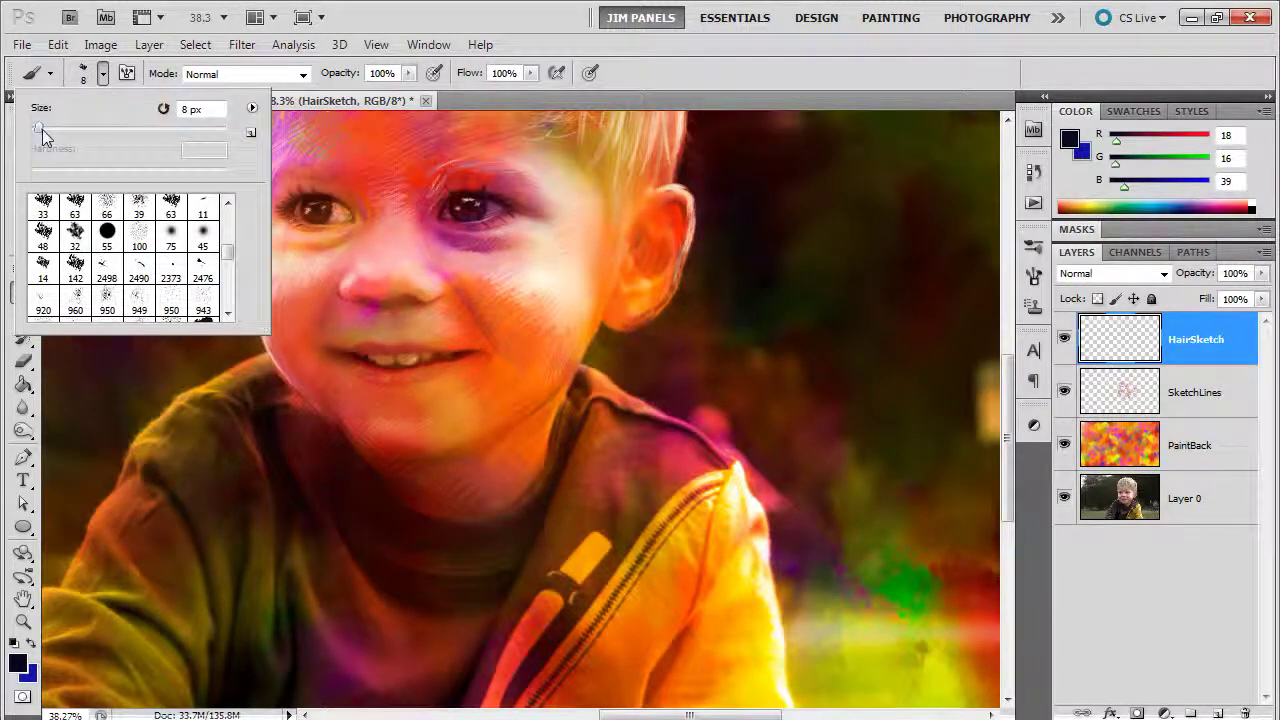
left_click_drag(42, 129, 49, 129)
left_click(566, 414)
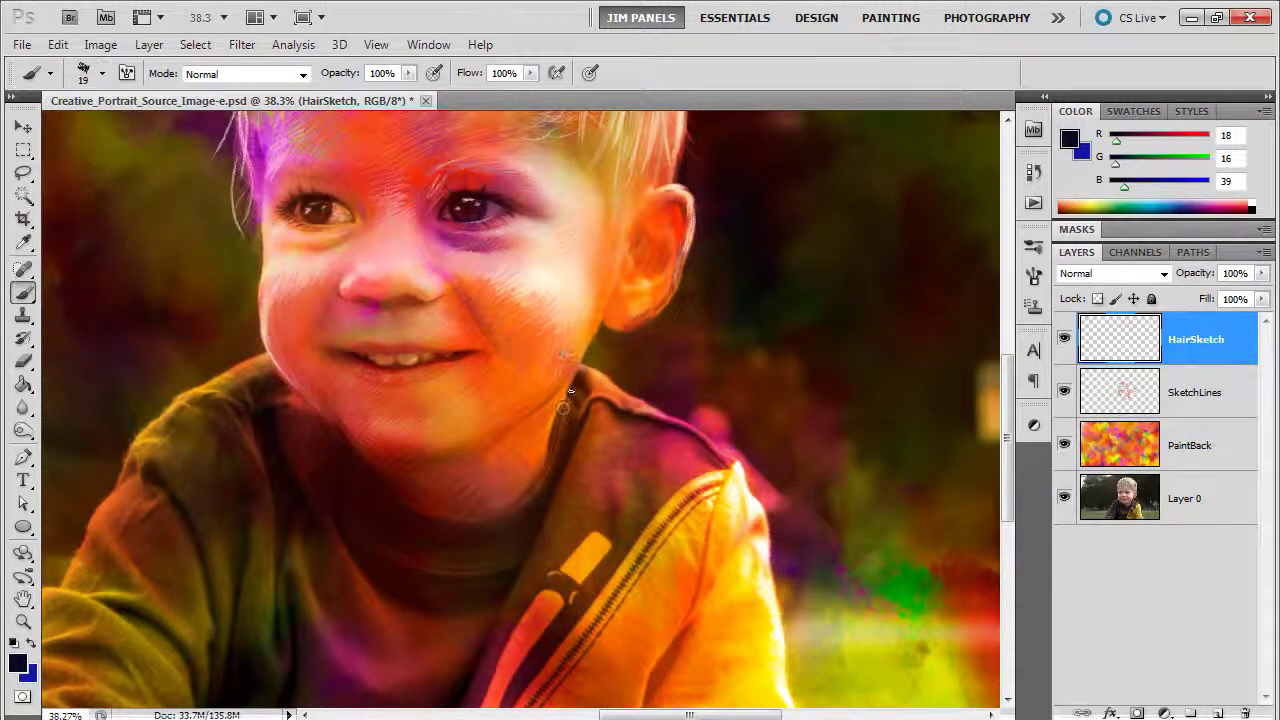
left_click_drag(549, 457, 482, 523)
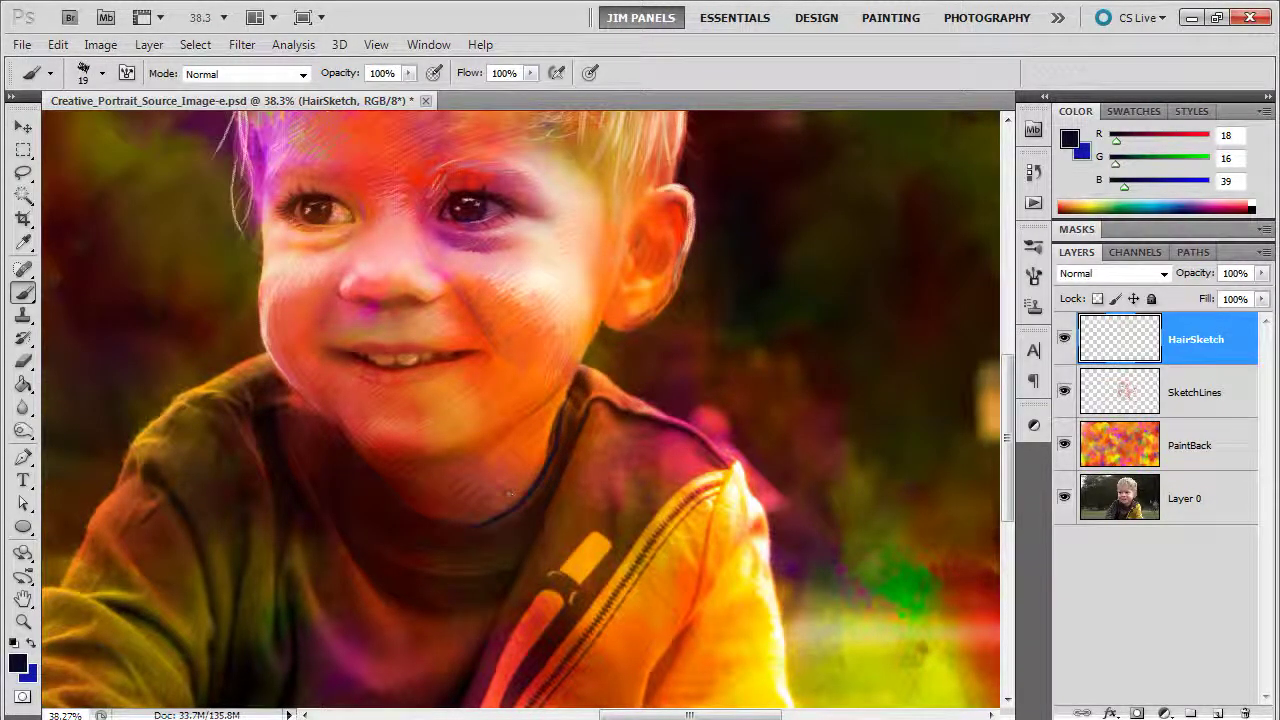
left_click_drag(593, 411, 482, 674)
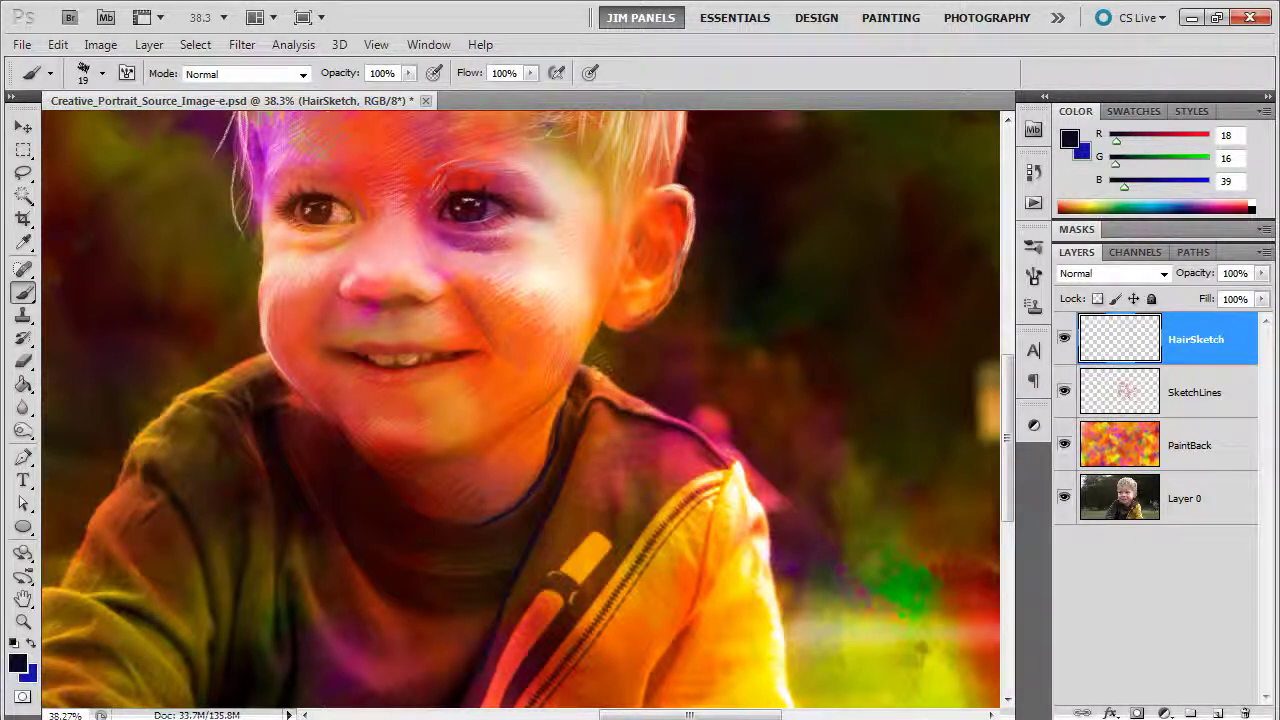
Outline the shoulder and sleeve on the yellow side of the jacket, plus its sleeve seam and zipper edge
mouse_move(592, 368)
left_mouse_down()
mouse_move(748, 490)
mouse_move(800, 708)
left_mouse_up()
left_click_drag(740, 466, 658, 690)
mouse_move(699, 487)
left_mouse_down()
mouse_move(640, 555)
mouse_move(605, 645)
mouse_move(552, 703)
left_mouse_up()
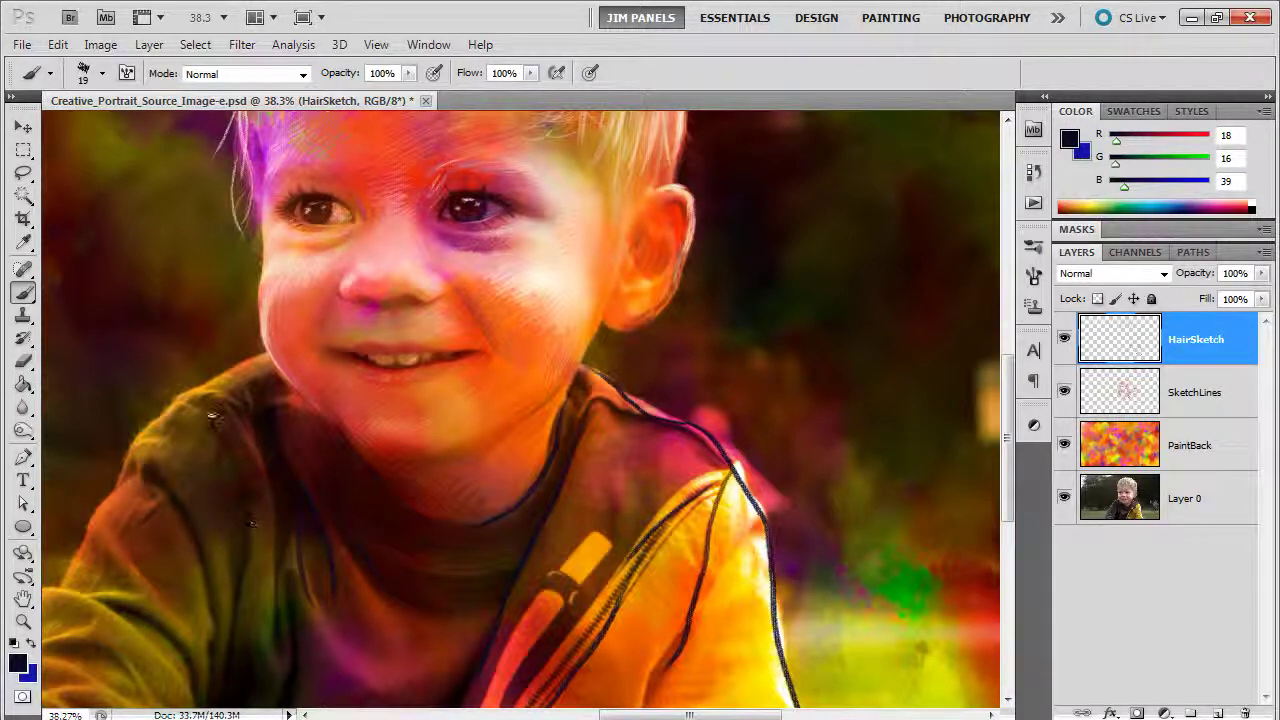
Outline the opposite shoulder and arm, trace the sleeve folds, and add the collar line across the jacket's shoulder
mouse_move(268, 353)
left_mouse_down()
mouse_move(120, 453)
mouse_move(68, 620)
left_mouse_up()
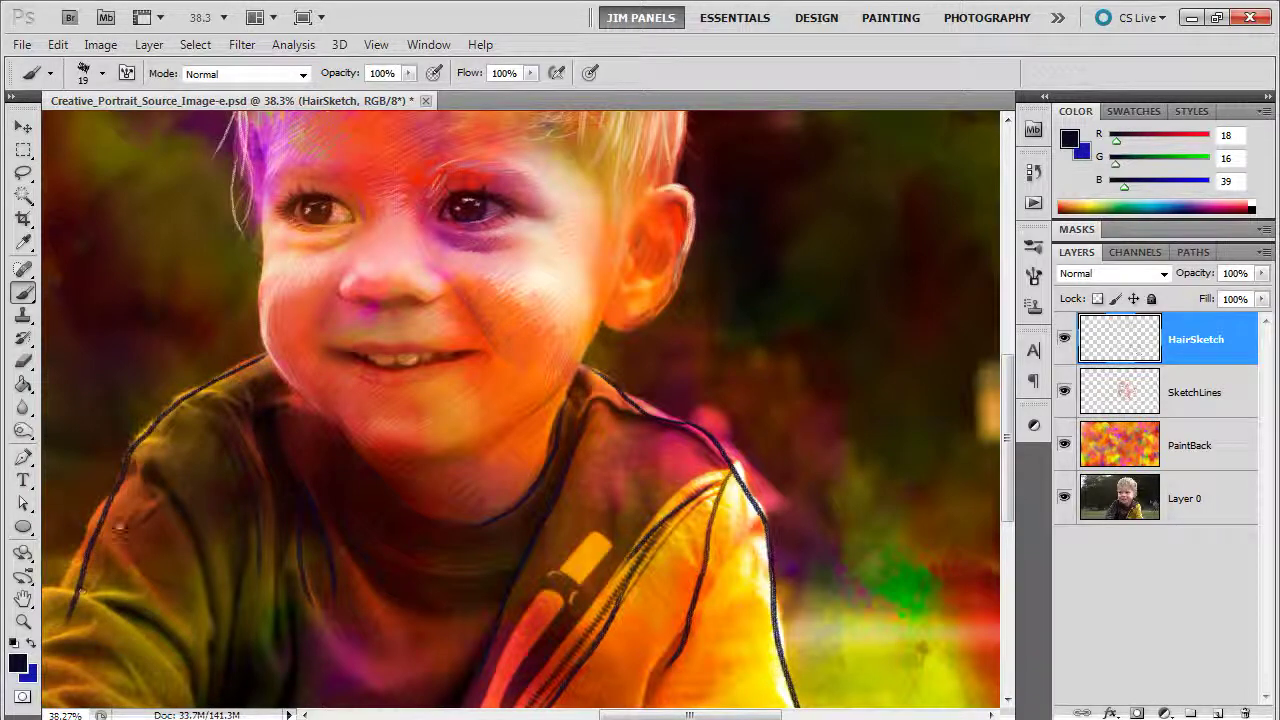
left_click_drag(163, 492, 204, 606)
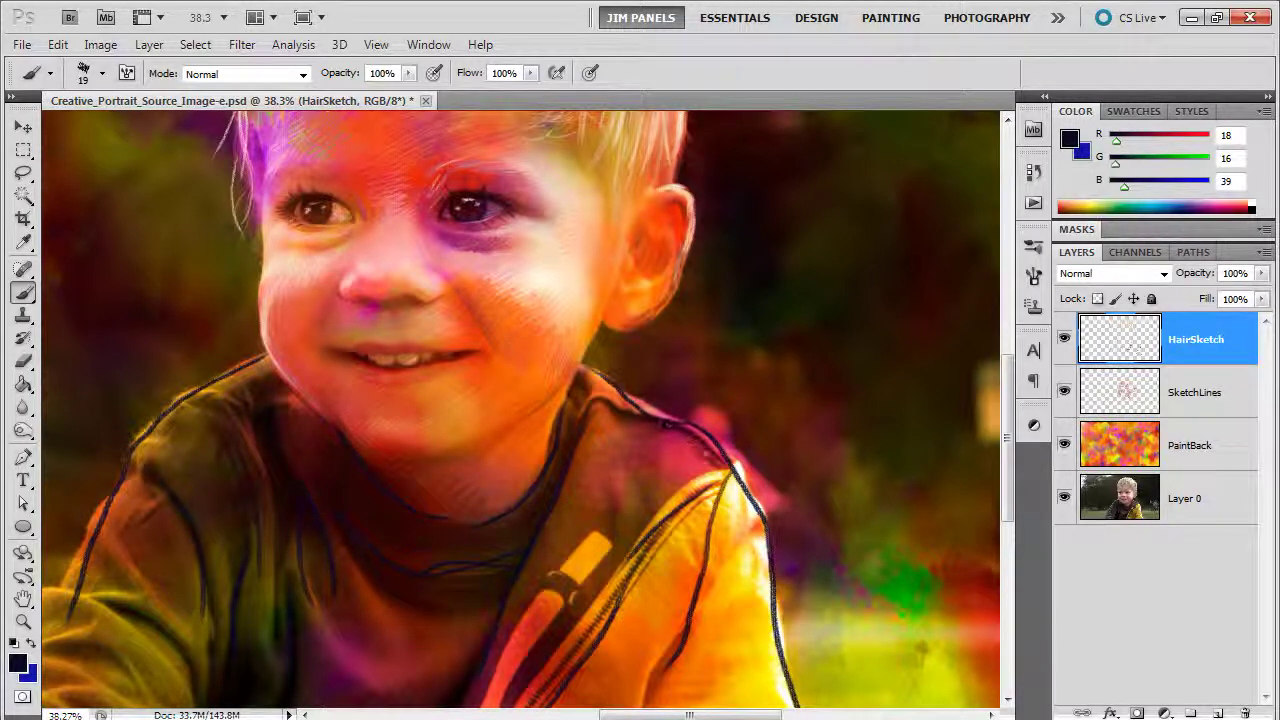
mouse_move(724, 464)
left_mouse_down()
mouse_move(604, 405)
mouse_move(585, 422)
left_mouse_up()
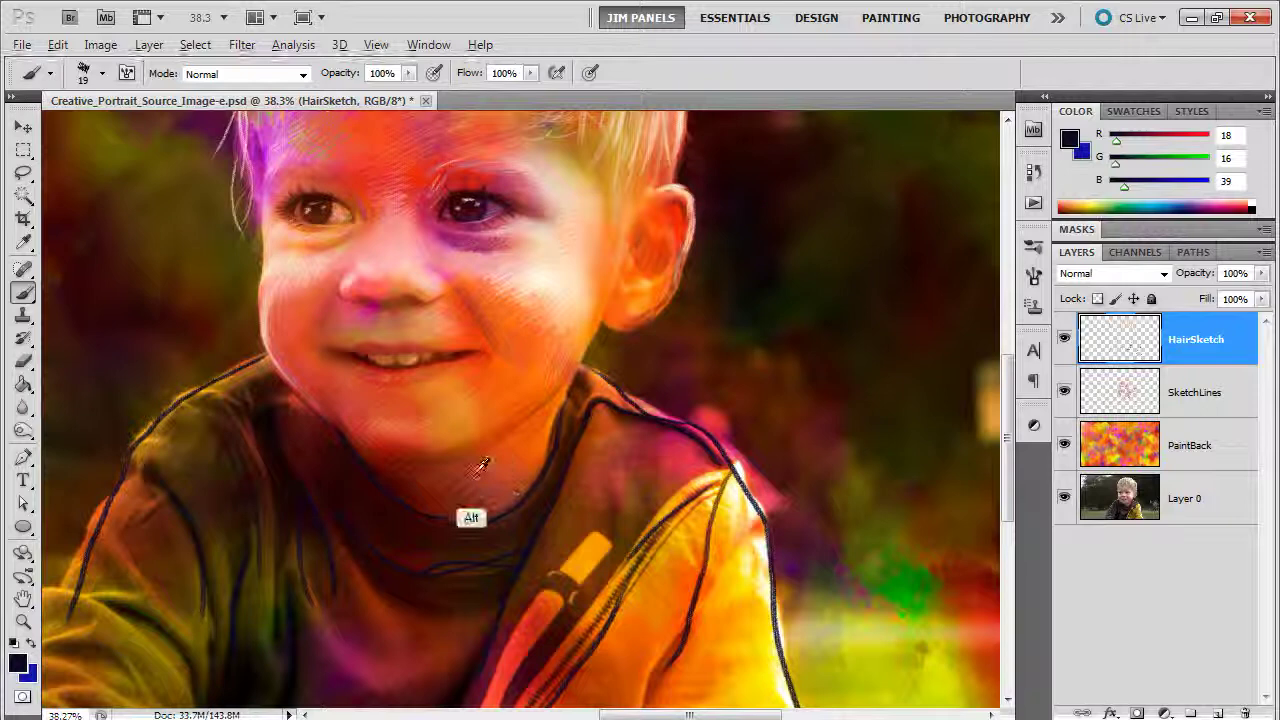
Sample dark brown, RGB 43, 16, 6, from the shirt and hatch shading over the jacket's collar and shoulder
left_click(427, 589, "alt")
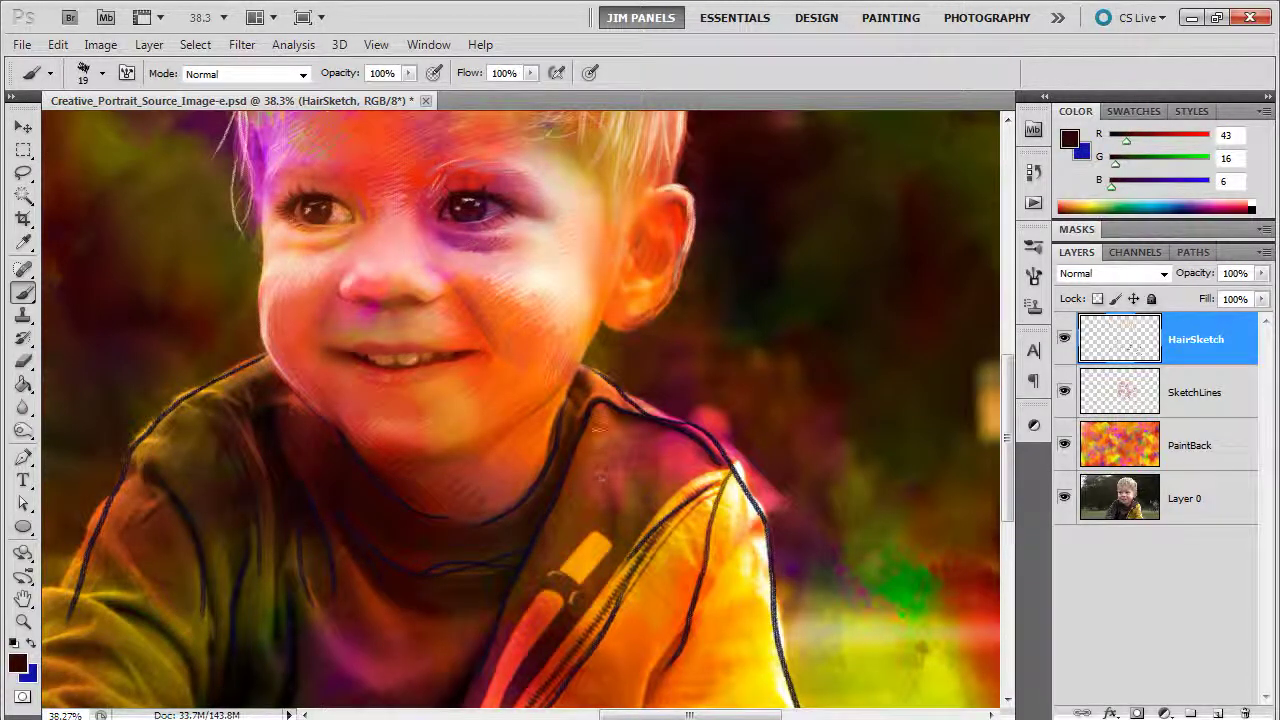
mouse_move(634, 438)
left_mouse_down()
mouse_move(613, 407)
mouse_move(621, 506)
left_mouse_up()
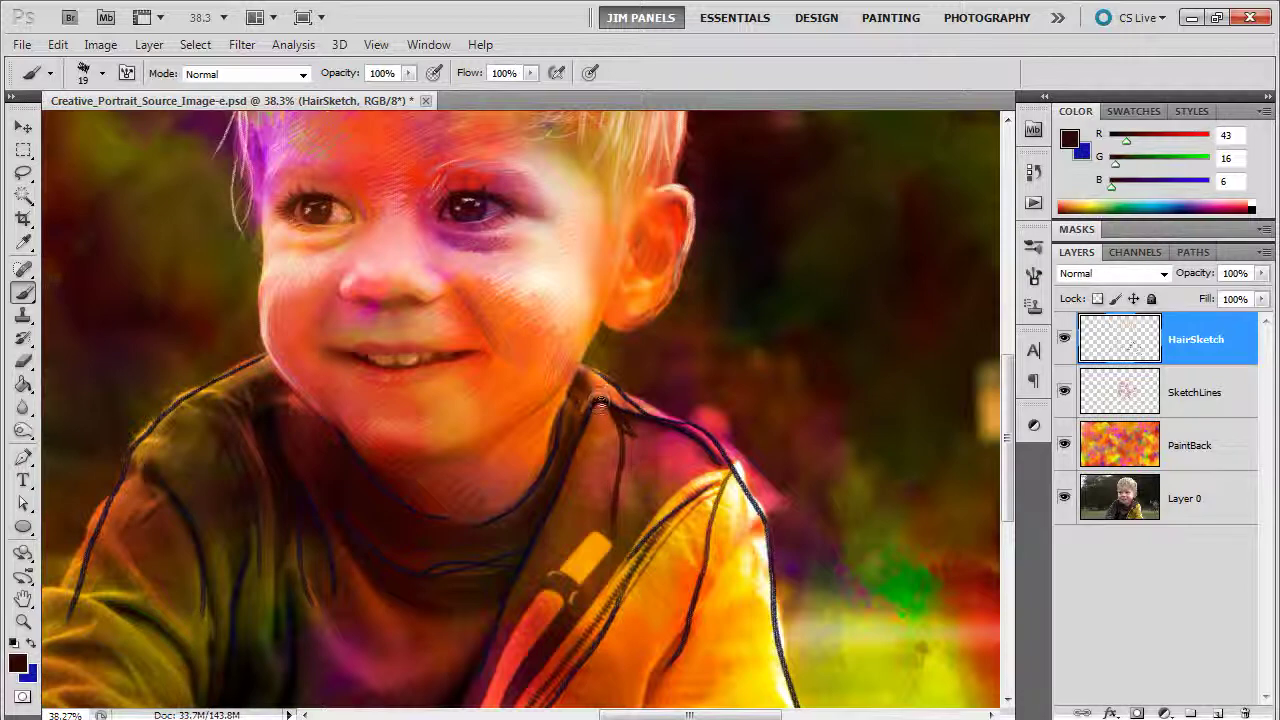
mouse_move(584, 434)
left_mouse_down()
mouse_move(543, 527)
mouse_move(573, 538)
mouse_move(548, 572)
left_mouse_up()
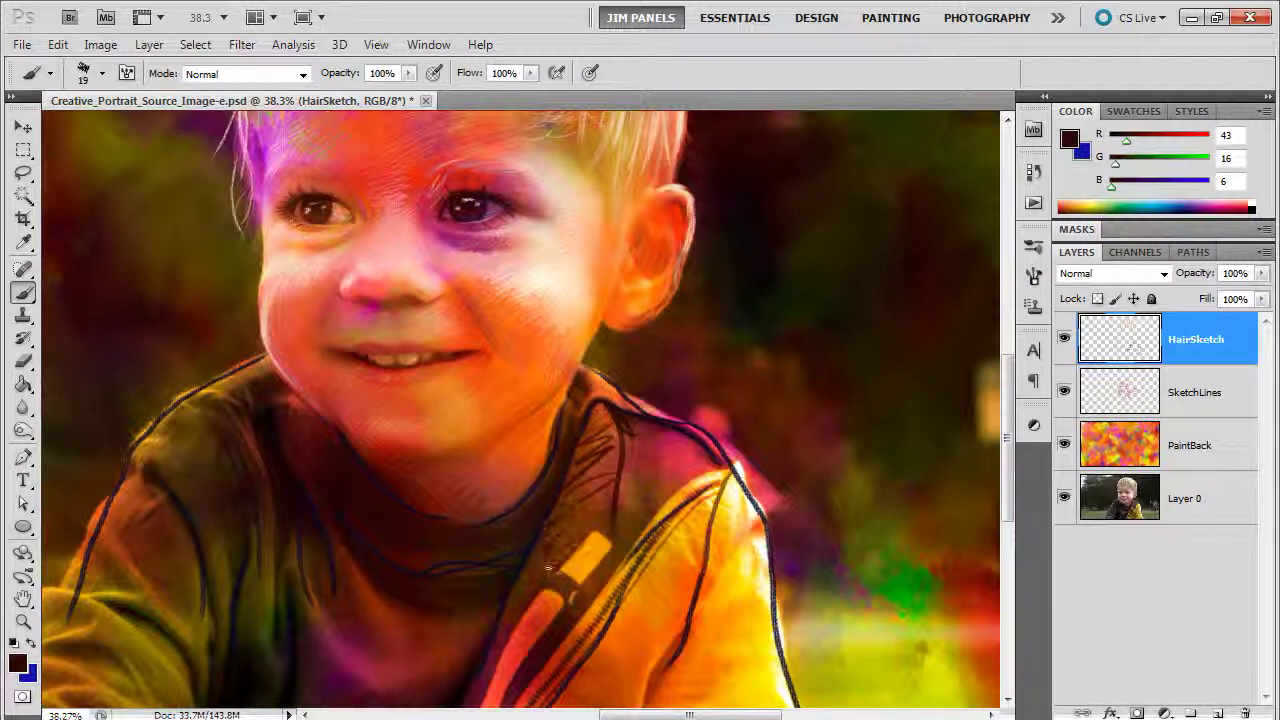
mouse_move(585, 410)
left_mouse_down()
mouse_move(655, 470)
mouse_move(612, 556)
mouse_move(700, 455)
mouse_move(728, 466)
mouse_move(731, 492)
left_mouse_up()
Sample light yellow, RGB 255, 244, 159, from the jacket and hatch highlights over its yellow front panel
left_click(729, 643, "alt")
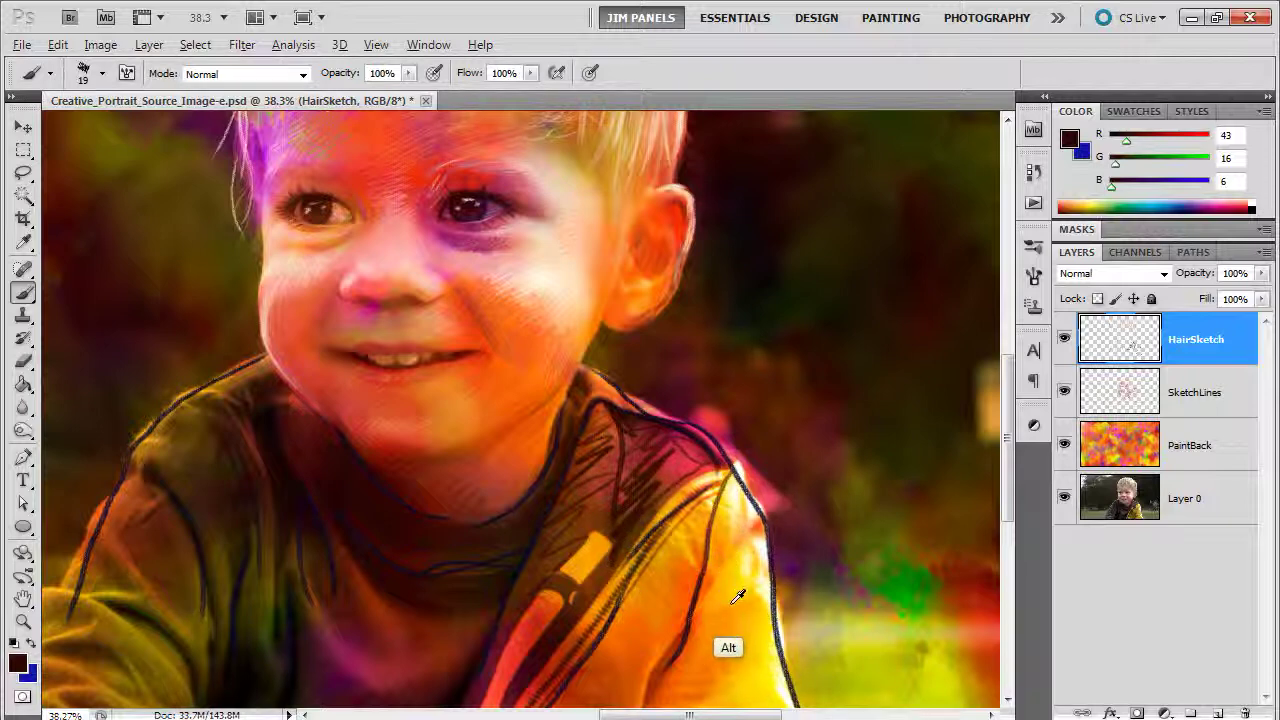
left_click(717, 543, "alt")
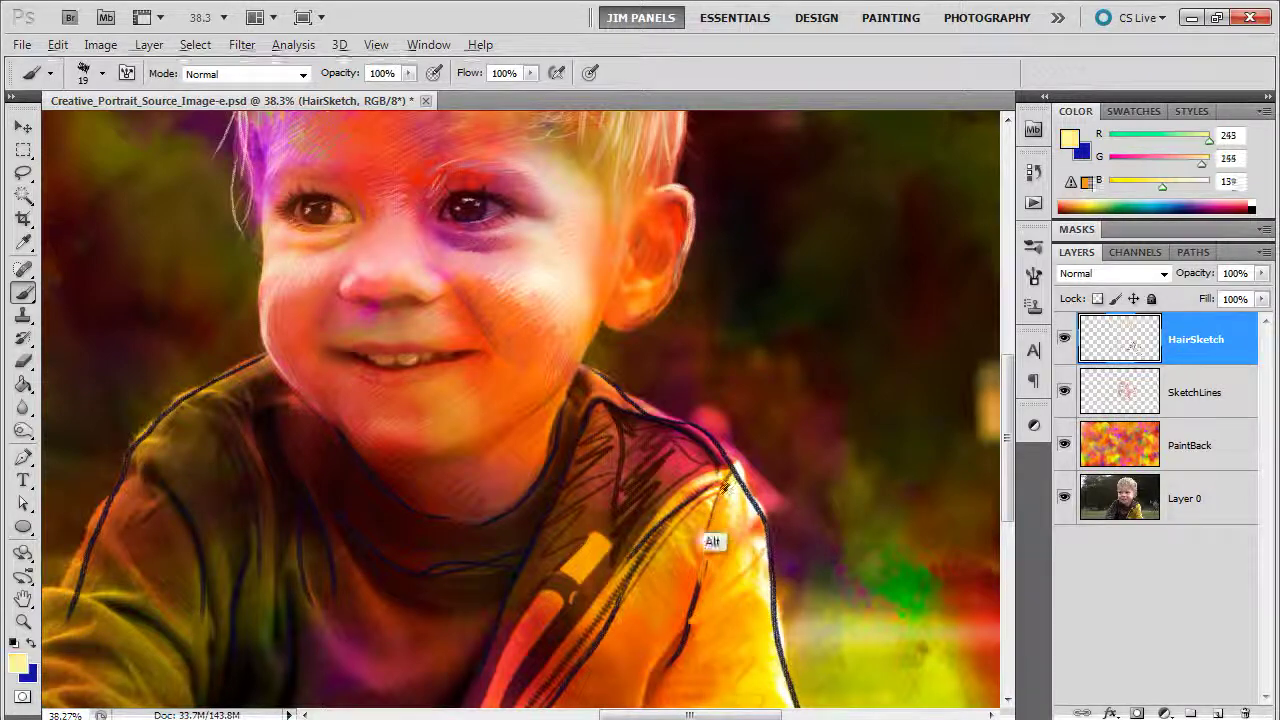
mouse_move(704, 522)
left_mouse_down()
mouse_move(642, 598)
mouse_move(630, 658)
left_mouse_up()
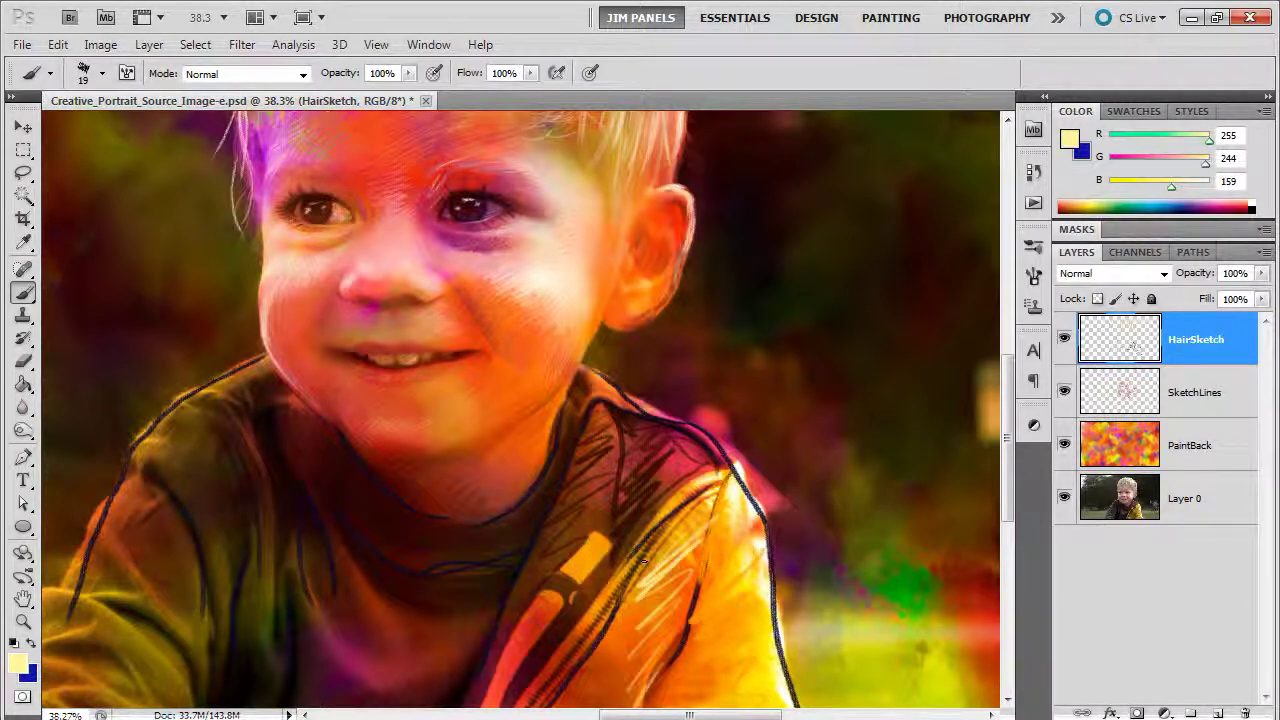
Sample magenta, RGB 128, 33, 83, and red-brown, RGB 123, 44, 20, and draw fold strokes on the shirt beside the collar
left_click(344, 690, "alt")
left_click_drag(300, 566, 328, 612)
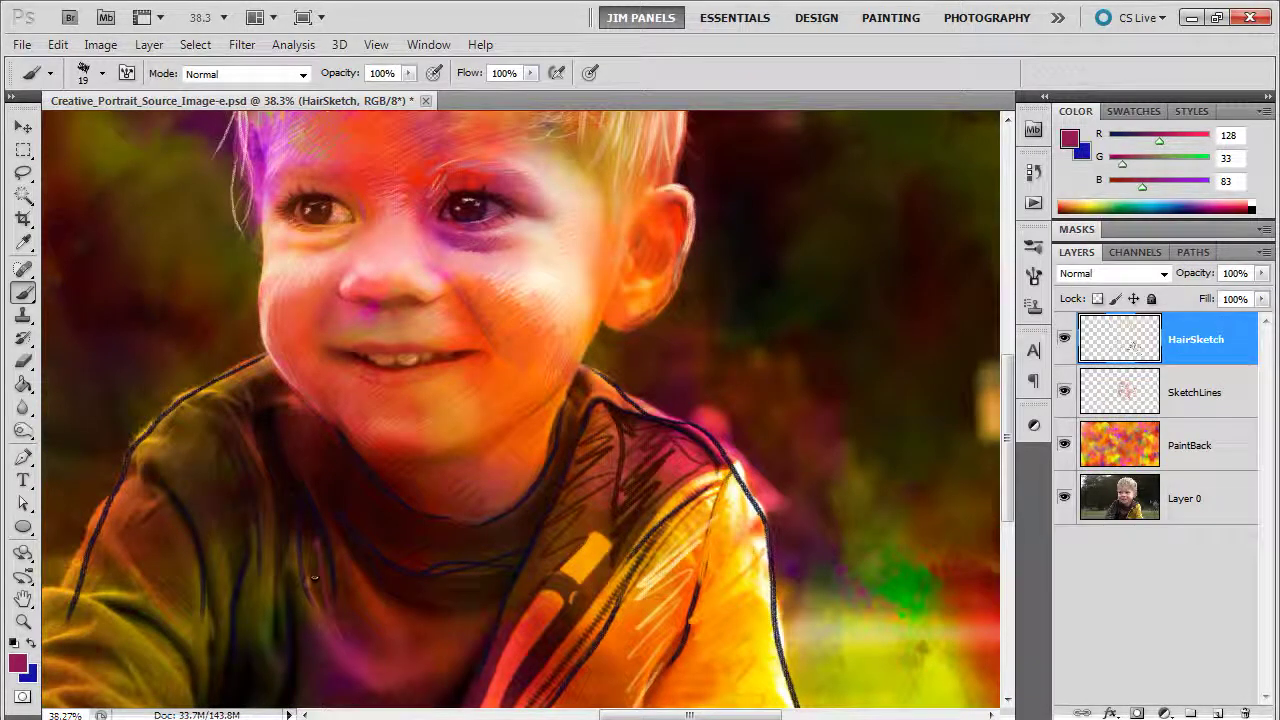
mouse_move(316, 541)
left_mouse_down()
mouse_move(346, 632)
mouse_move(348, 568)
mouse_move(298, 436)
left_mouse_up()
left_click(388, 610, "alt")
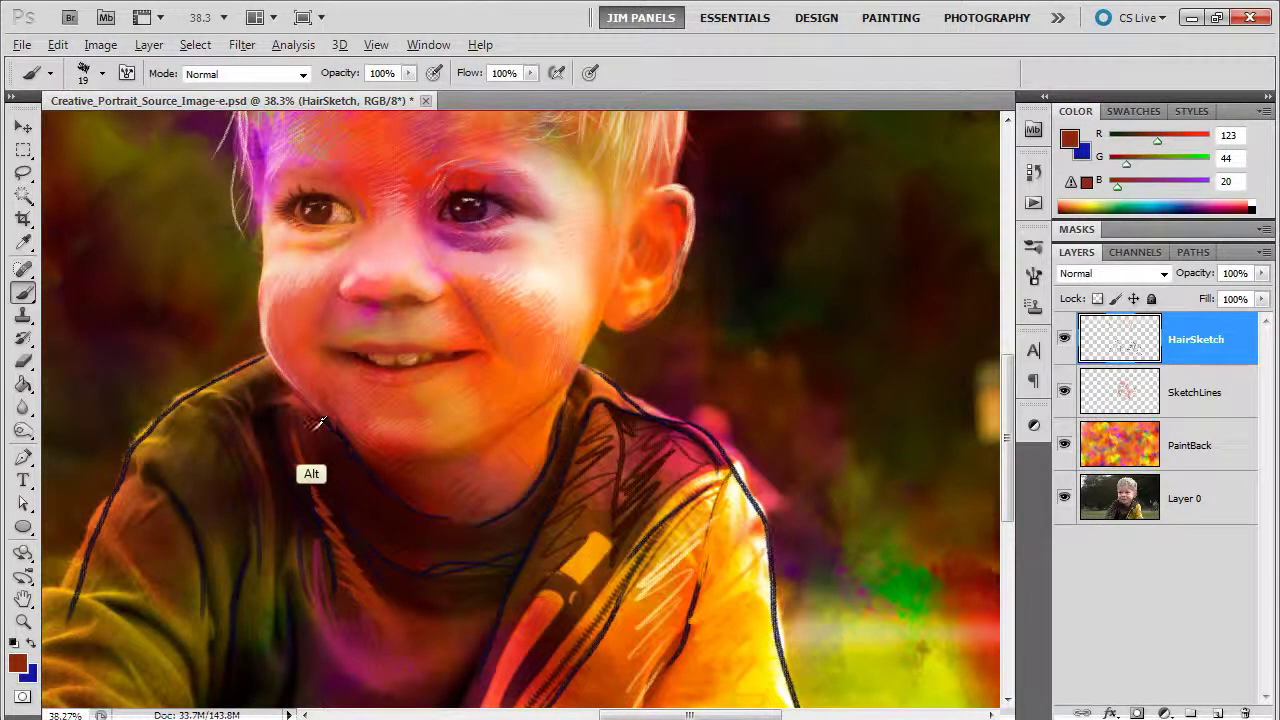
Hatch shading across the shirt's ribbed collar with sampled dark reds, RGB 72, 24, 22 and RGB 46, 16, 7
left_click(308, 433, "alt")
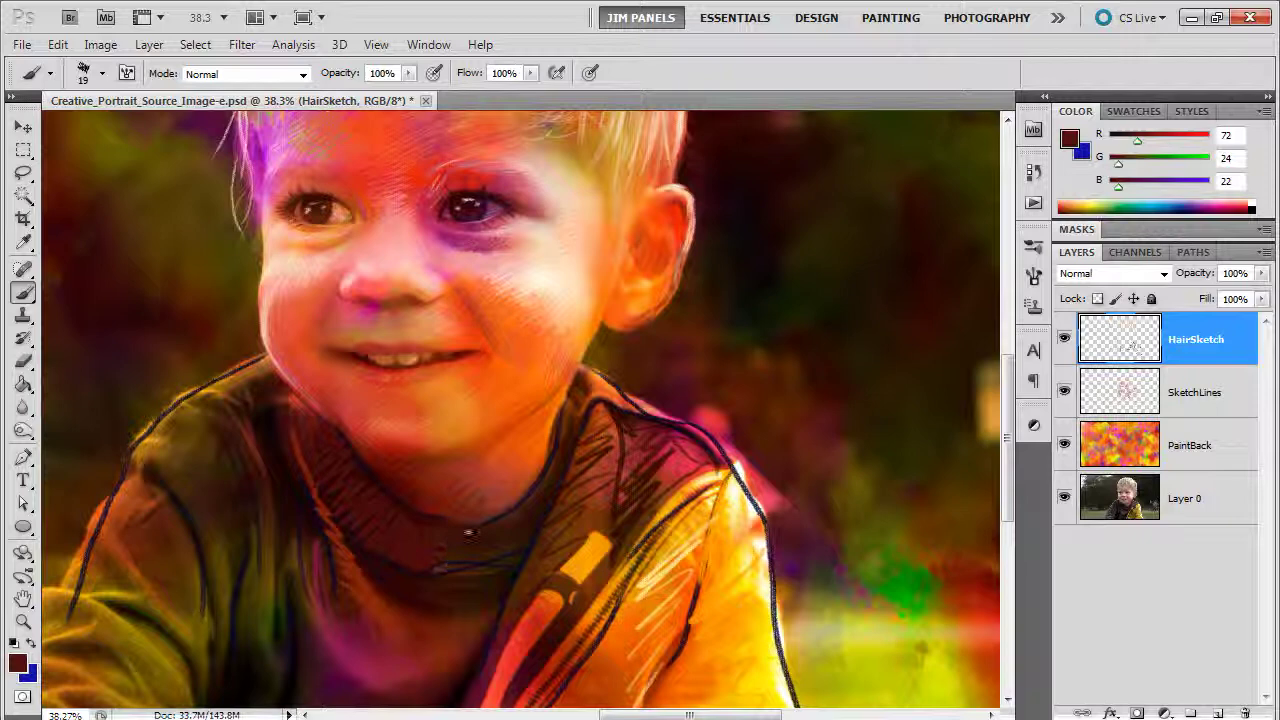
mouse_move(470, 533)
left_mouse_down()
mouse_move(491, 541)
mouse_move(540, 489)
left_mouse_up()
left_click(432, 549, "alt")
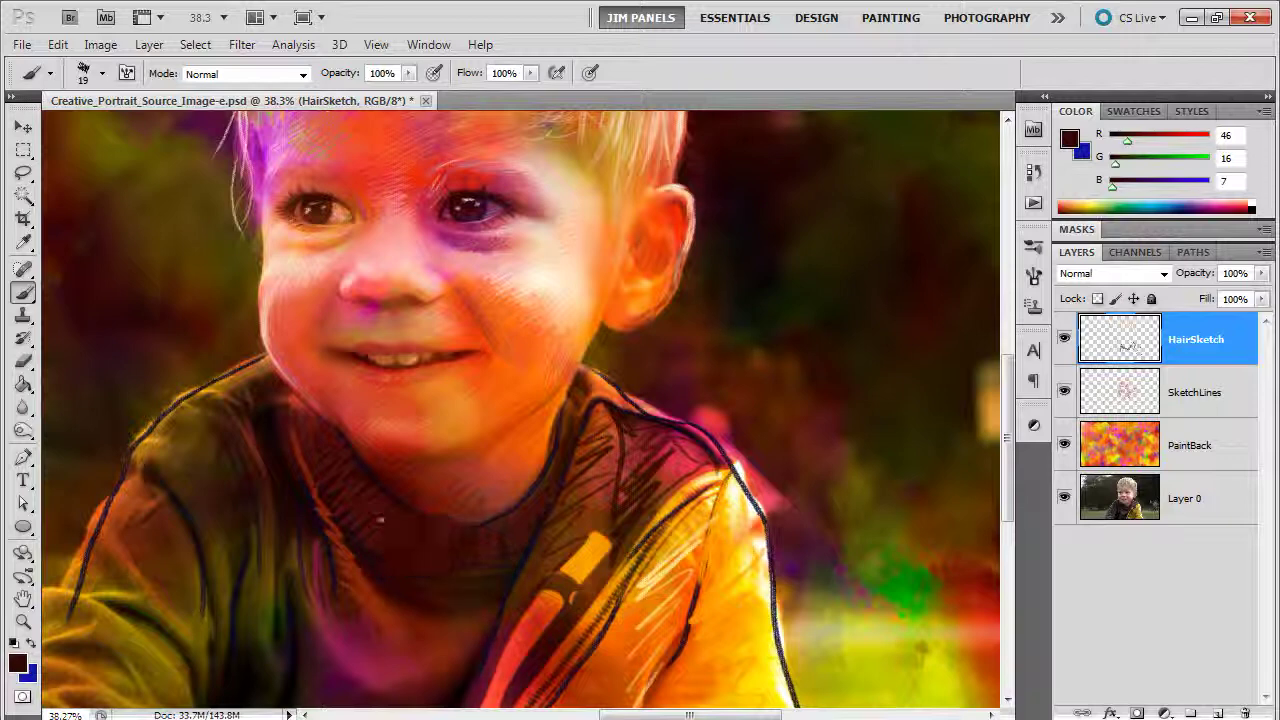
Sample orange, RGB 205, 88, 24, from the neck and draw short rib strokes around the shirt collar
left_click(548, 478, "alt")
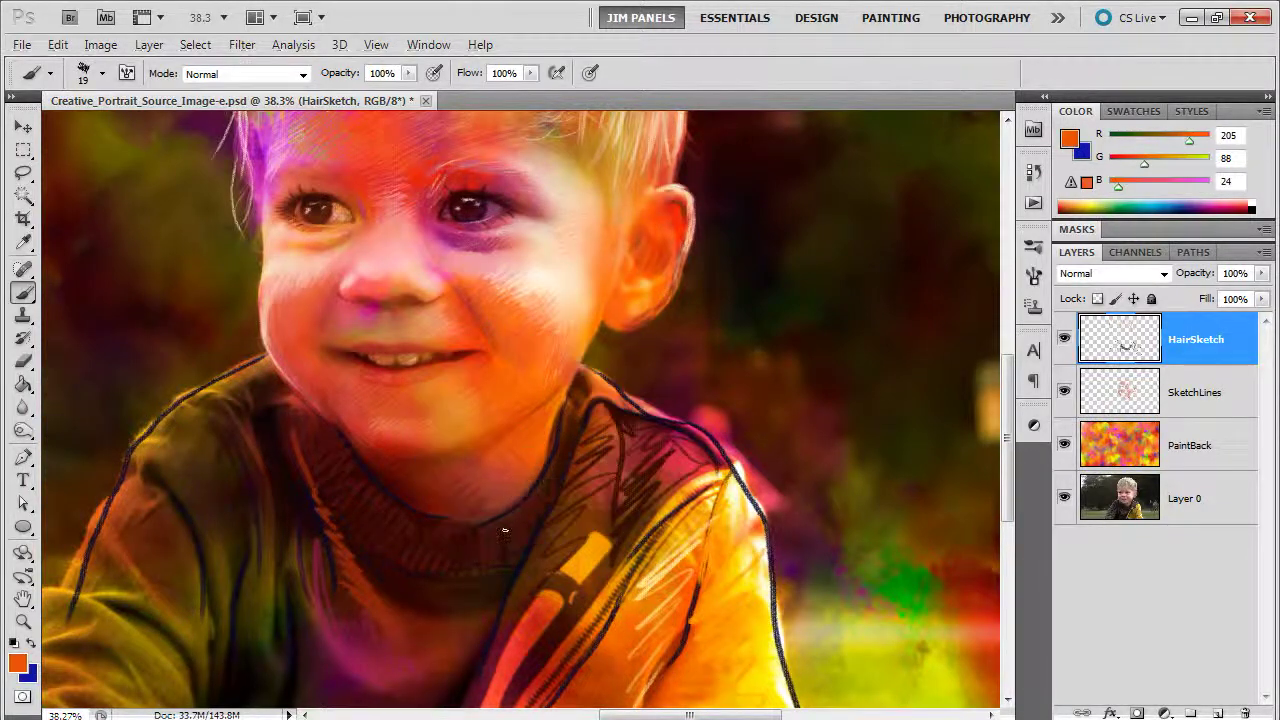
mouse_move(503, 538)
left_mouse_down()
mouse_move(416, 563)
mouse_move(362, 495)
left_mouse_up()
mouse_move(438, 546)
left_mouse_down()
mouse_move(426, 571)
mouse_move(438, 570)
left_mouse_up()
mouse_move(456, 536)
left_mouse_down()
mouse_move(454, 566)
mouse_move(467, 565)
left_mouse_up()
left_click_drag(483, 535, 496, 560)
Sample pinkish red, RGB 202, 60, 76, from the jacket shoulder and add rib strokes along the shirt collar
left_click(676, 455, "alt")
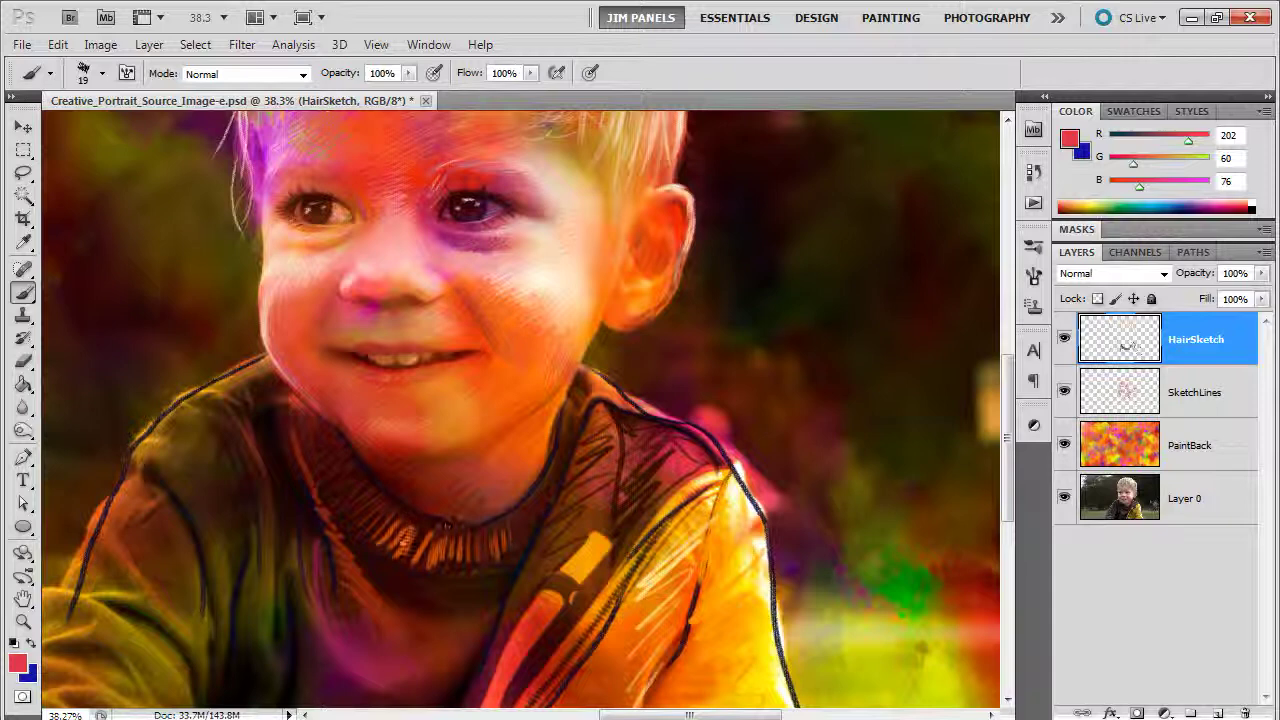
mouse_move(407, 532)
left_mouse_down()
mouse_move(392, 555)
mouse_move(384, 540)
mouse_move(416, 566)
left_mouse_up()
mouse_move(440, 538)
left_mouse_down()
mouse_move(424, 568)
mouse_move(490, 568)
mouse_move(515, 521)
mouse_move(527, 528)
mouse_move(542, 503)
mouse_move(484, 478)
left_mouse_up()
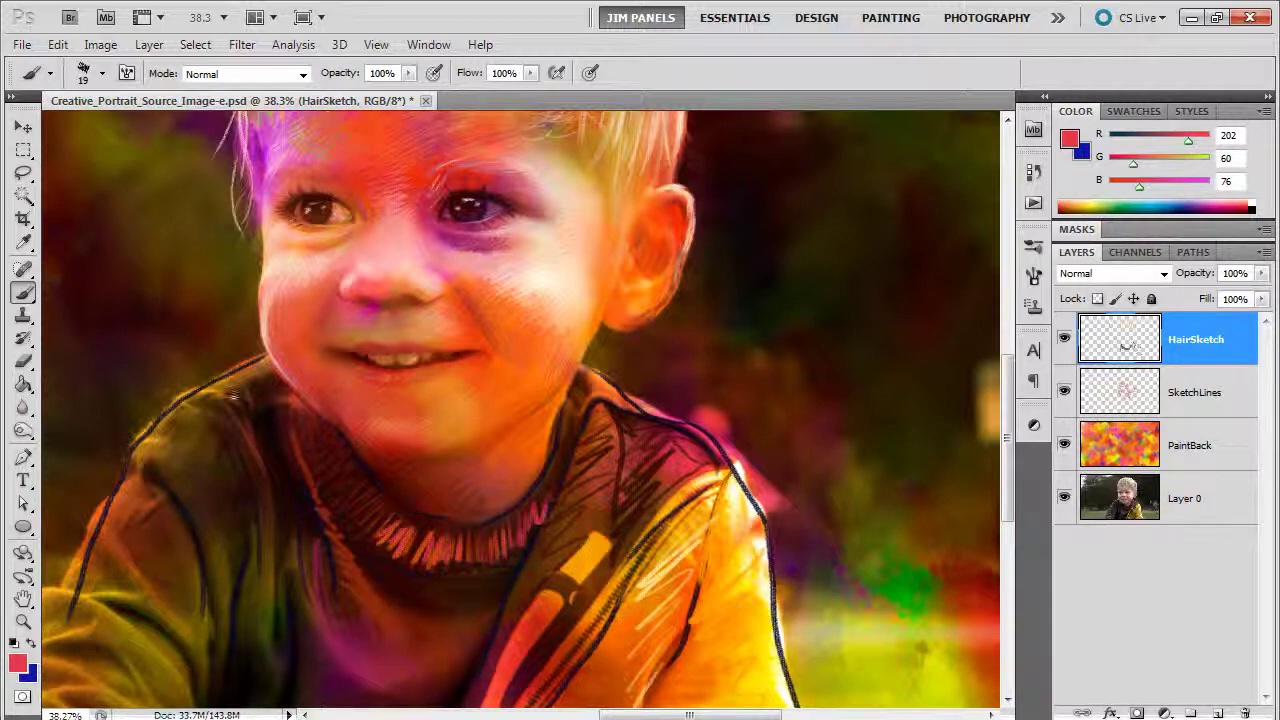
Enlarge the brush to 40 px, sample brown, RGB 88, 61, 28, and paint broad strokes on the dark shoulder
left_click(246, 456, "alt")
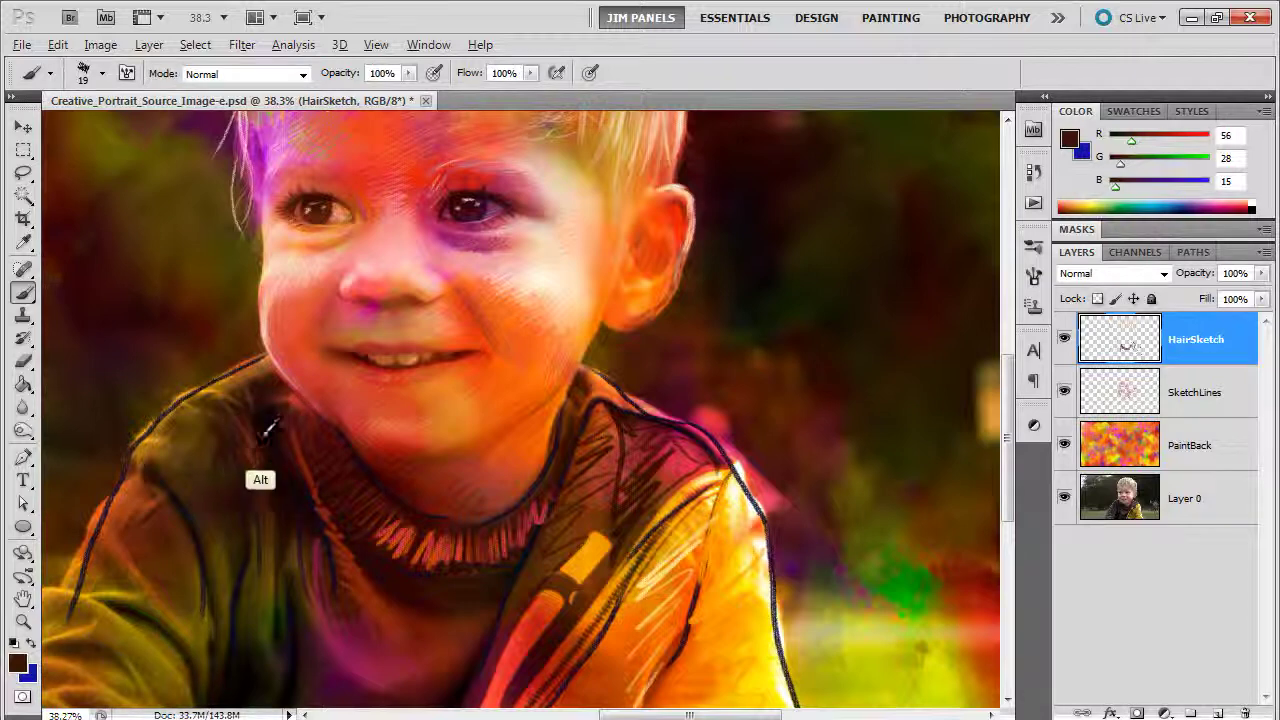
key("bracketright")
key("bracketright")
key("bracketright")
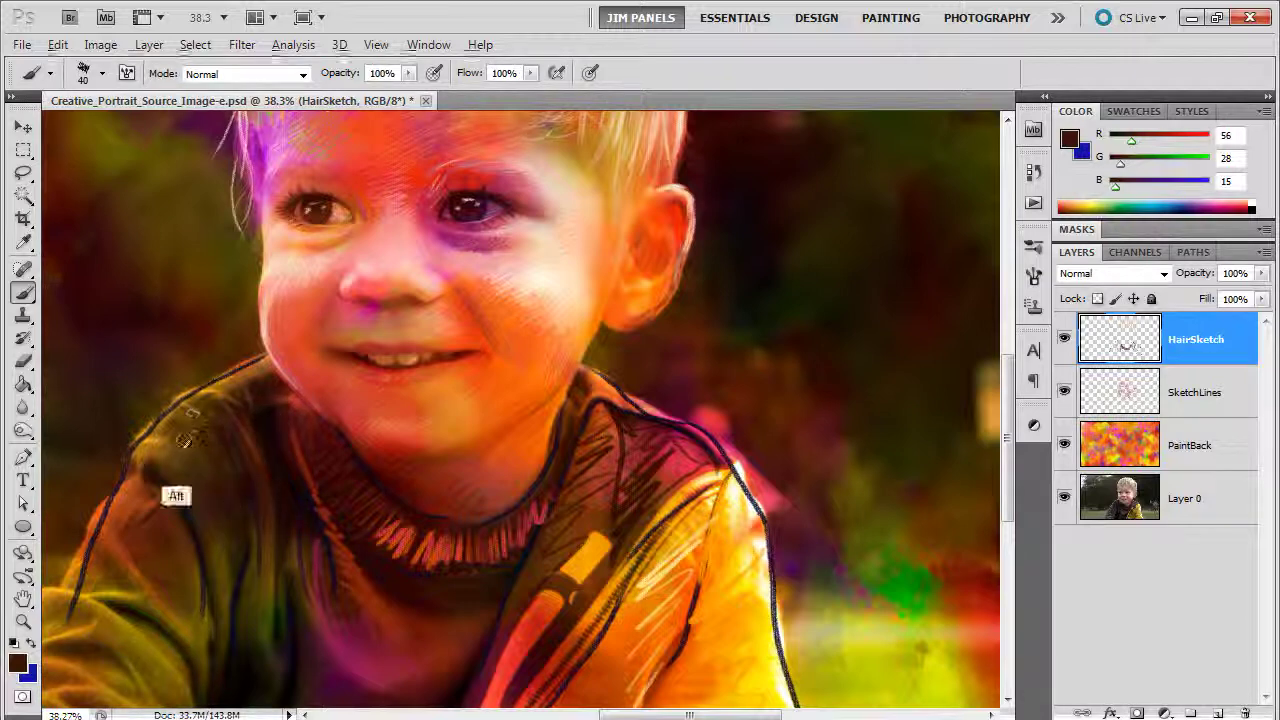
left_click(184, 440, "alt")
mouse_move(182, 438)
left_mouse_down()
mouse_move(195, 450)
mouse_move(210, 424)
left_mouse_up()
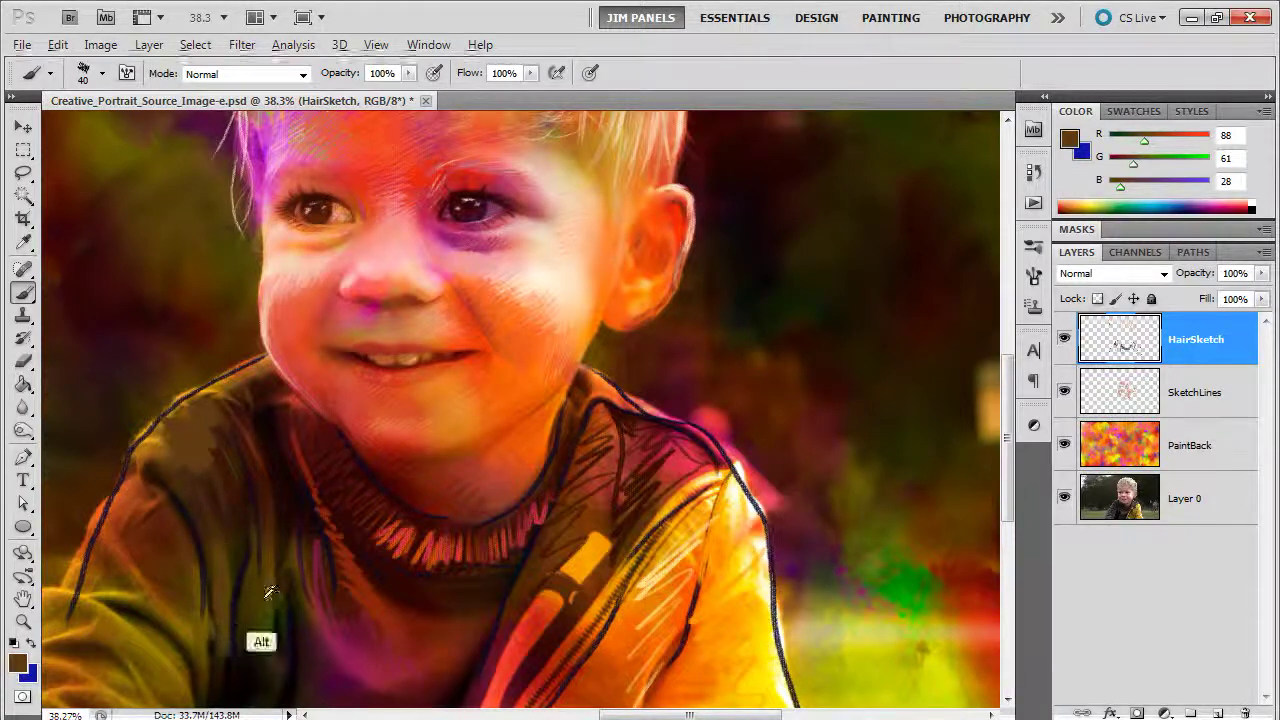
Paint the dark jacket front with sampled green, RGB 39, 49, 15, and the shirt chest with reds, RGB 124, 42, 40 and RGB 43, 12, 5
left_click(248, 655, "alt")
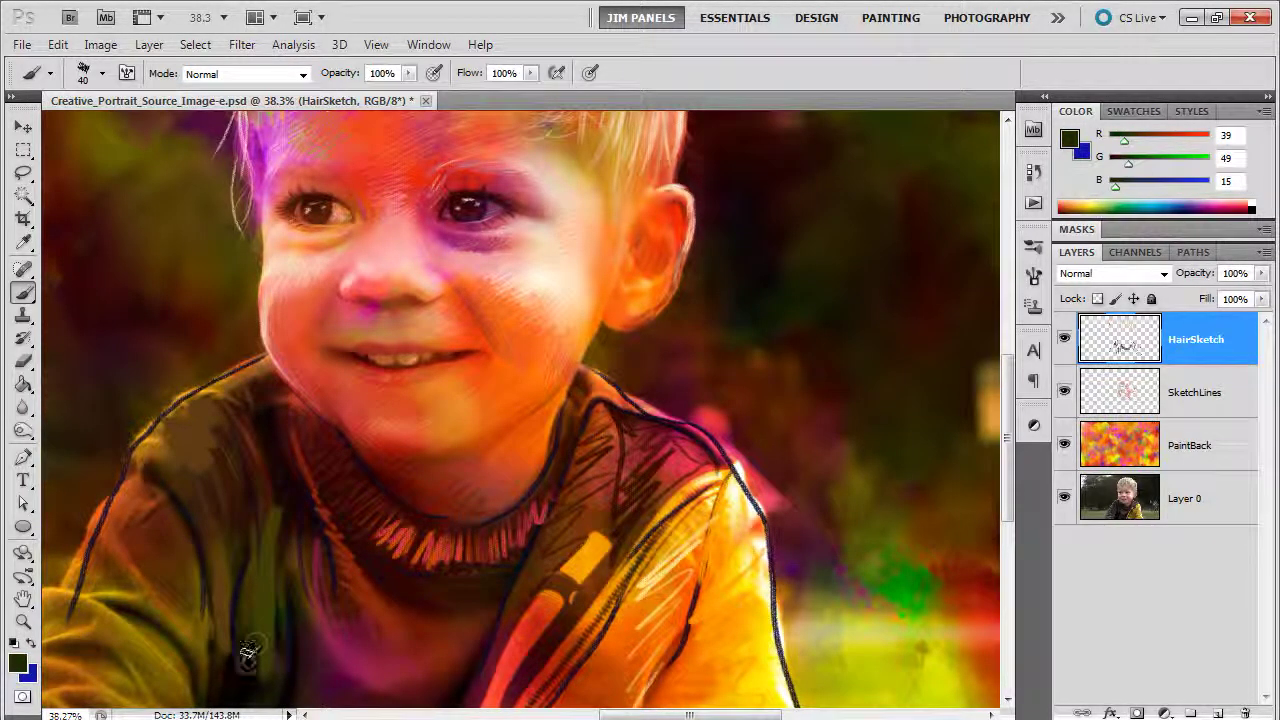
left_click_drag(248, 655, 256, 480)
left_click_drag(255, 420, 298, 575)
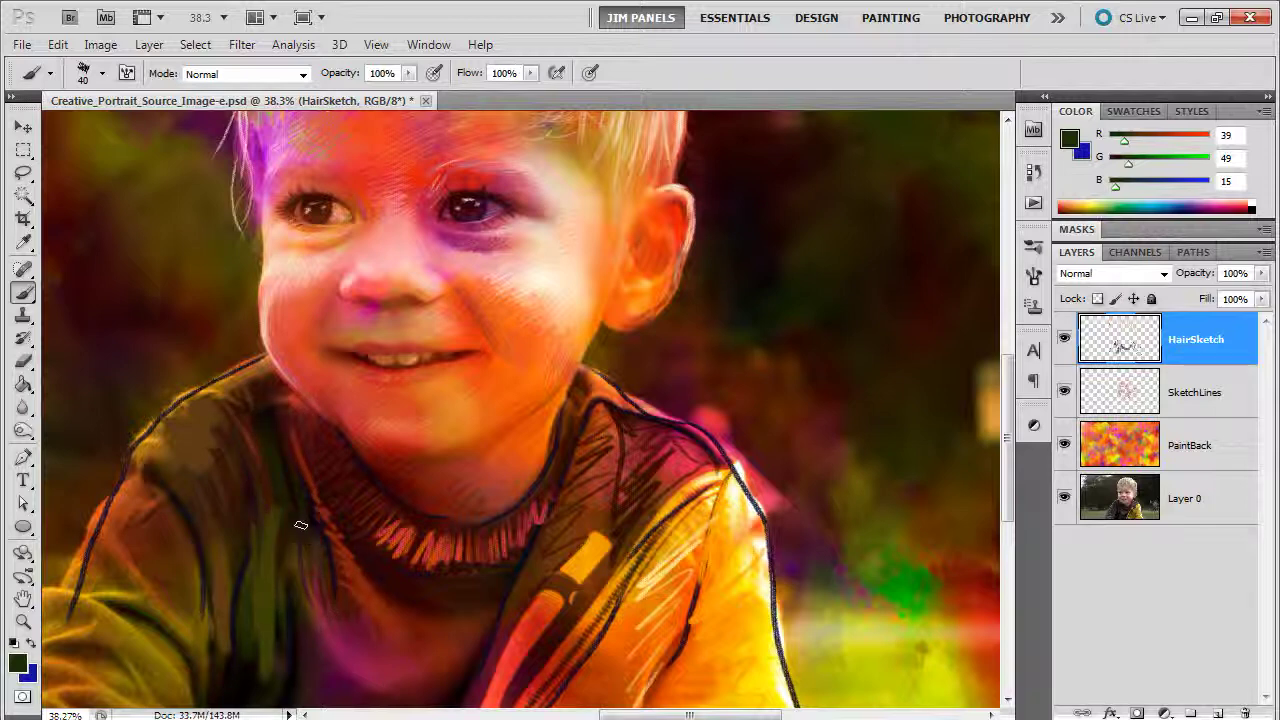
left_click(390, 642, "alt")
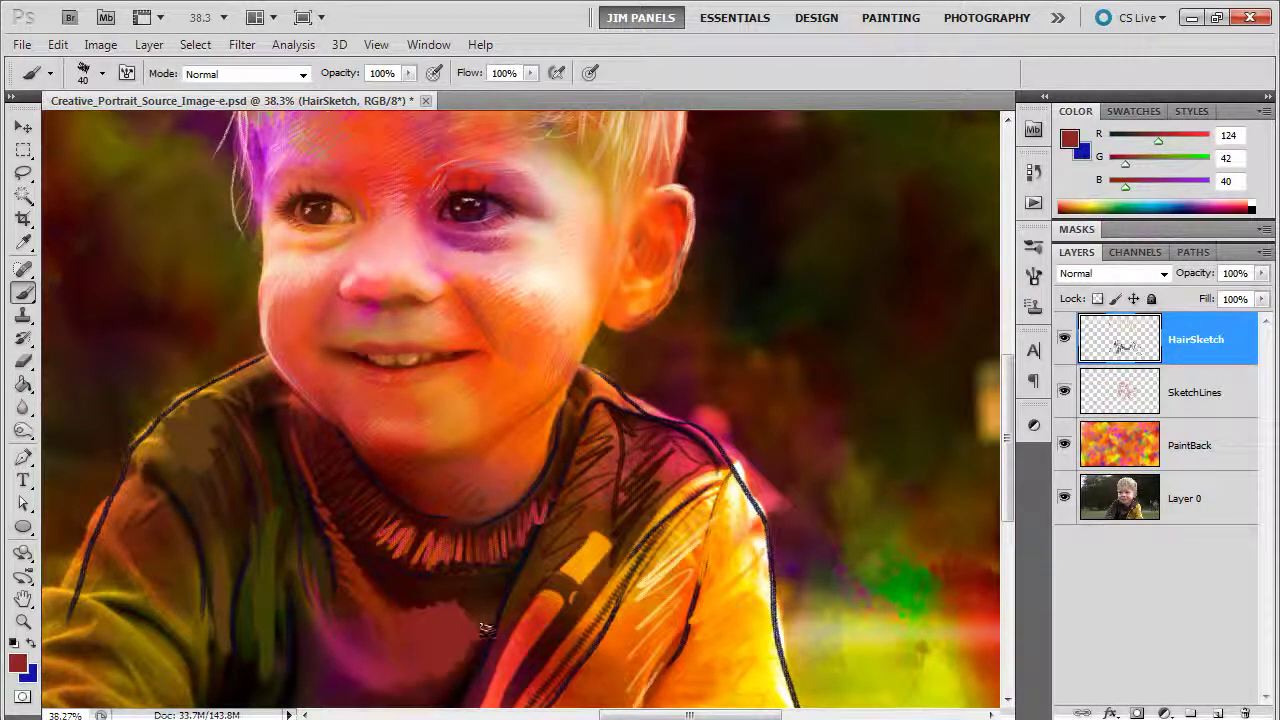
left_click(425, 630, "alt")
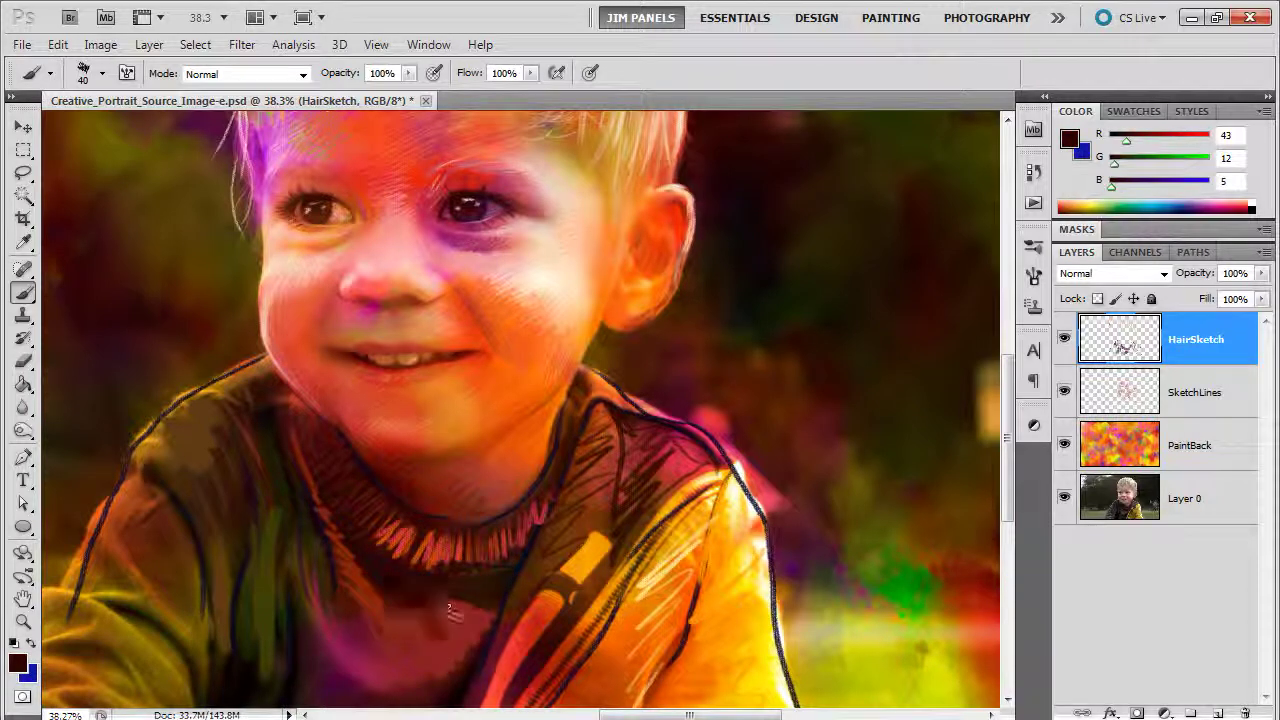
Paint broad strokes over the jacket's striped lapel with sampled brown, RGB 75, 41, 17, and reddish brown, RGB 145, 68, 40
left_click(534, 569, "alt")
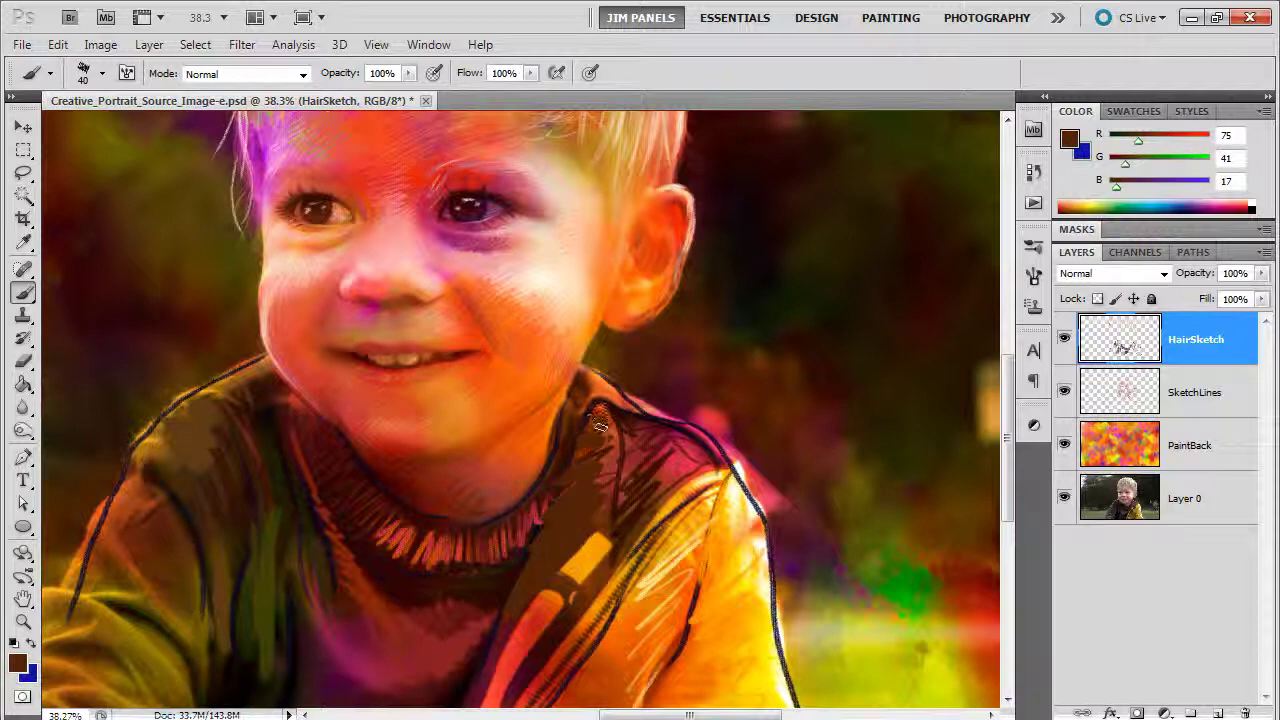
left_click(600, 486, "alt")
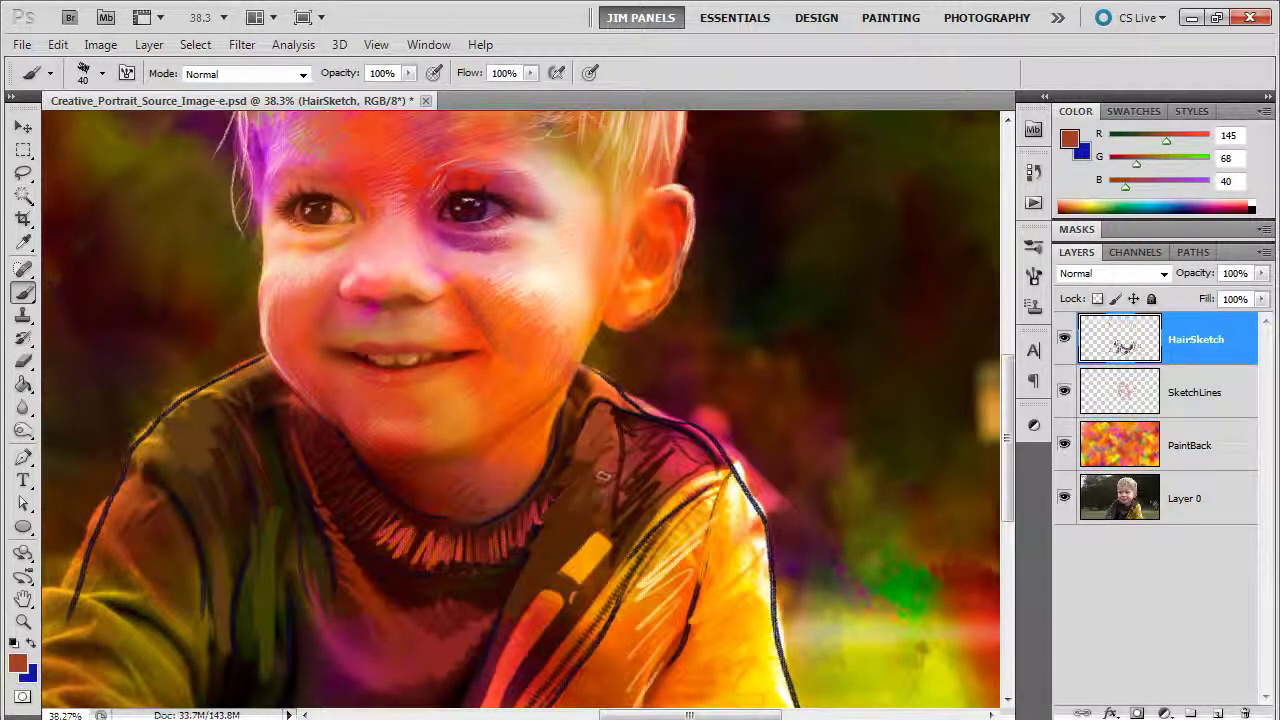
left_click_drag(650, 468, 630, 555)
mouse_move(526, 674)
left_mouse_down()
mouse_move(565, 634)
mouse_move(572, 594)
left_mouse_up()
mouse_move(496, 702)
left_mouse_down()
mouse_move(562, 592)
mouse_move(556, 540)
mouse_move(540, 620)
left_mouse_up()
Sample near-black, RGB 21, 5, 9, hatch shading over the lapel, and hatch the dark shoulder and sleeve with the brush reduced to 27 px
left_click(504, 683, "alt")
left_click(500, 635, "alt")
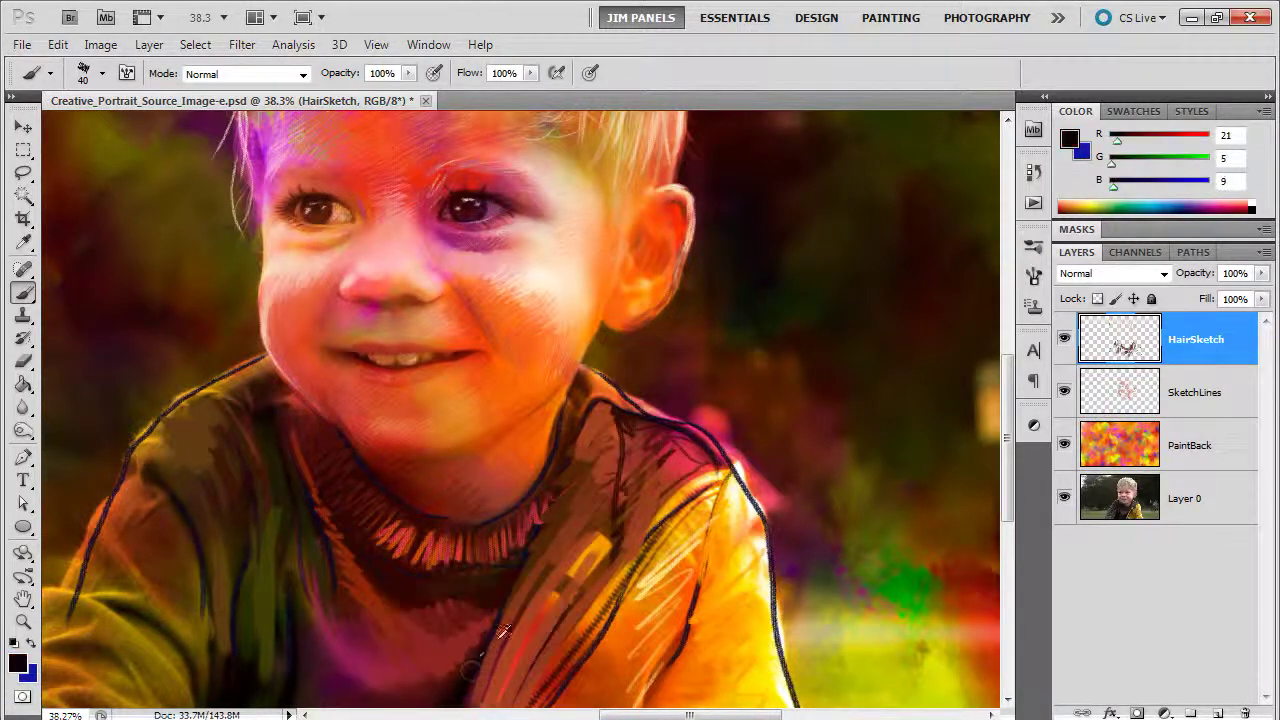
mouse_move(486, 665)
left_mouse_down()
mouse_move(535, 591)
mouse_move(568, 599)
mouse_move(567, 519)
mouse_move(537, 528)
mouse_move(598, 466)
left_mouse_up()
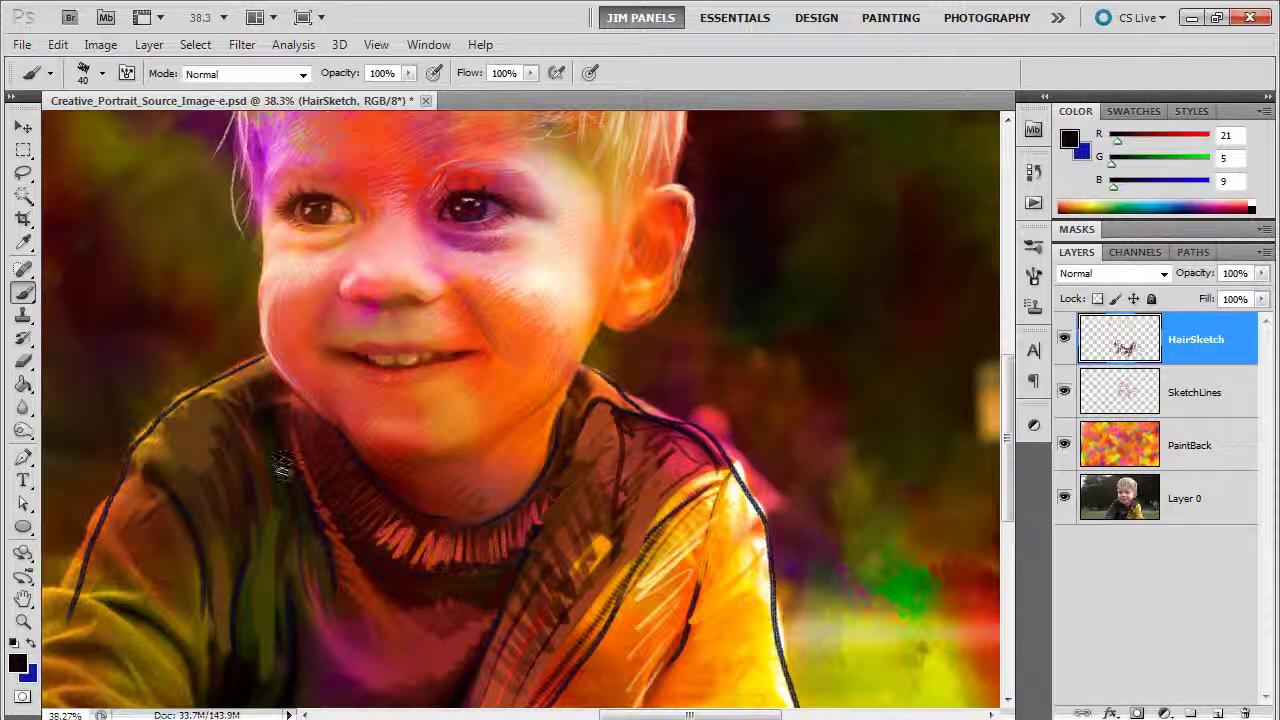
mouse_move(269, 478)
left_mouse_down()
mouse_move(257, 482)
mouse_move(268, 486)
left_mouse_up()
mouse_move(172, 426)
left_mouse_down()
mouse_move(212, 422)
mouse_move(204, 458)
left_mouse_up()
mouse_move(193, 405)
left_mouse_down()
mouse_move(124, 462)
mouse_move(117, 533)
mouse_move(120, 562)
mouse_move(120, 549)
mouse_move(167, 617)
mouse_move(140, 490)
mouse_move(218, 623)
left_mouse_up()
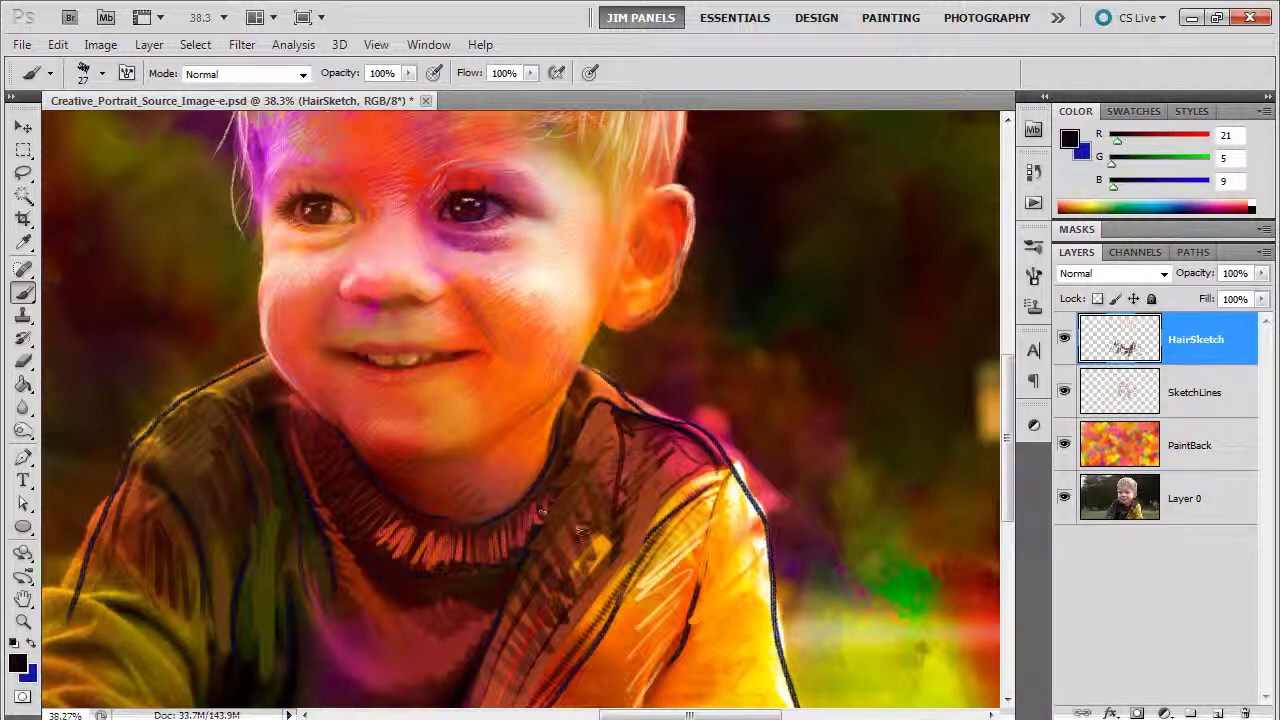
Hide and restore the Layer 0 photo and the HairSketch layer in turn to compare the sketch strokes with the full composite
scroll(620, 525, "down", 3)
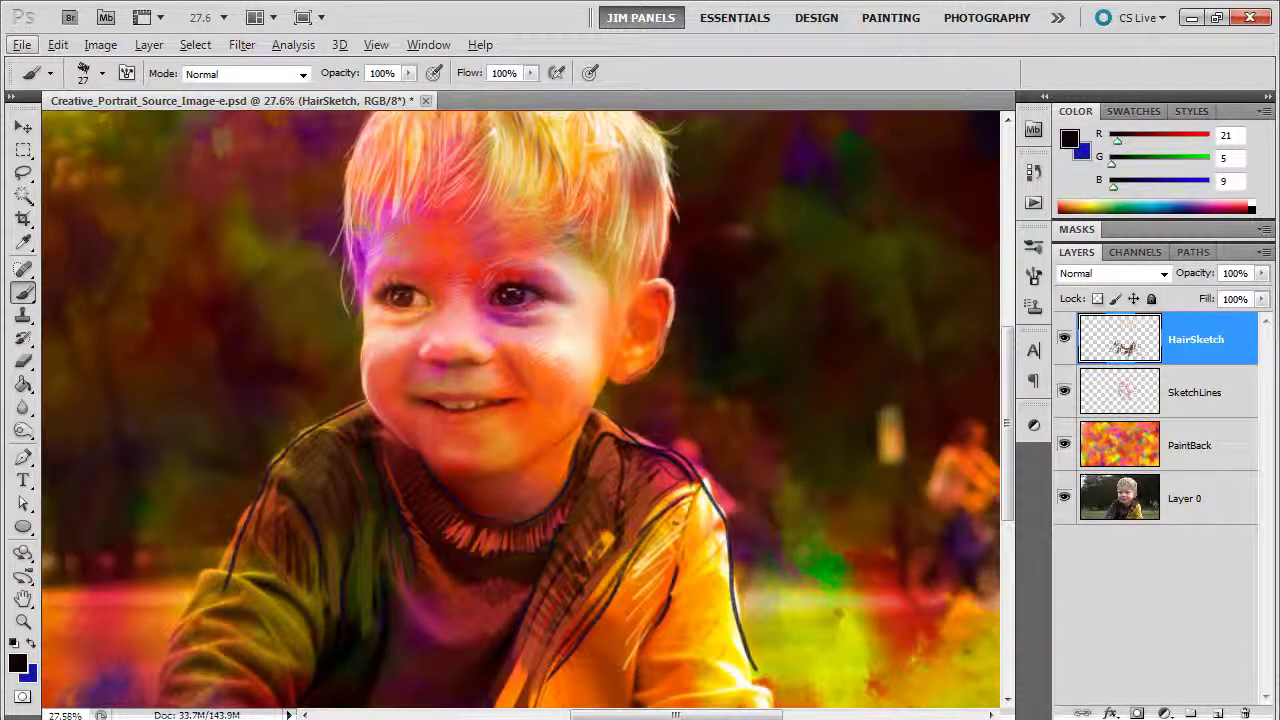
left_click(1064, 498)
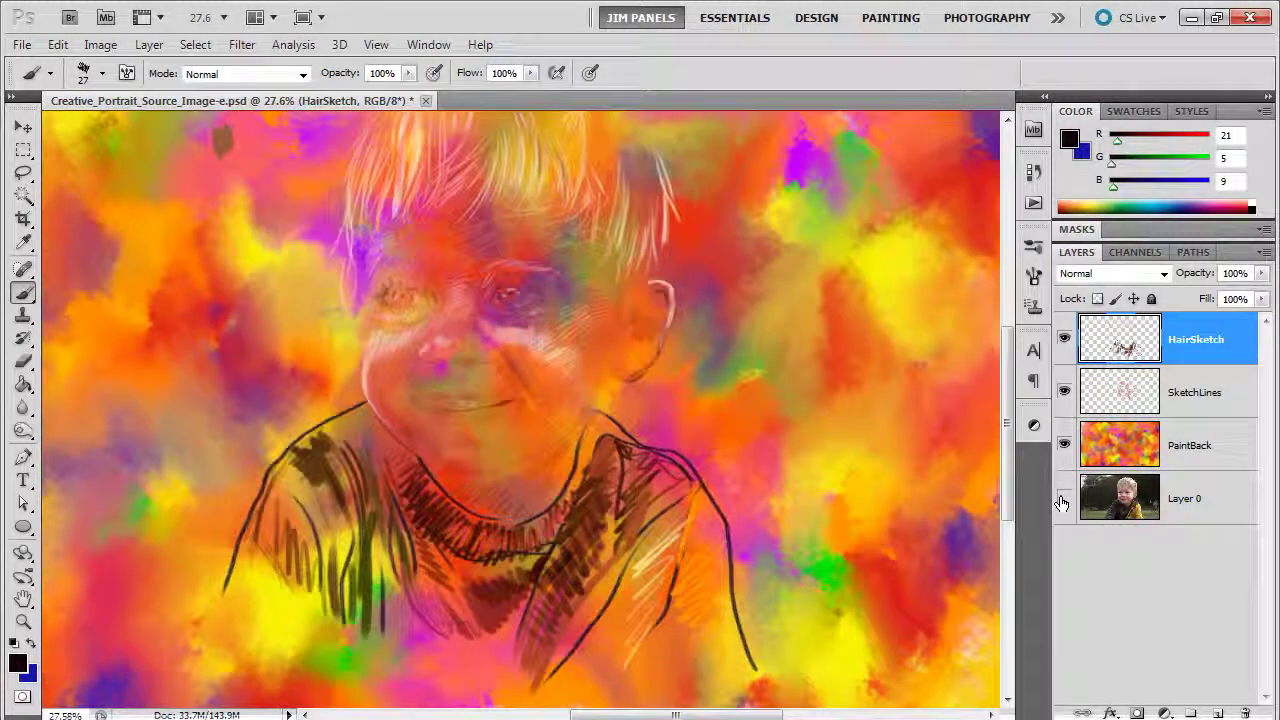
left_click(1064, 498)
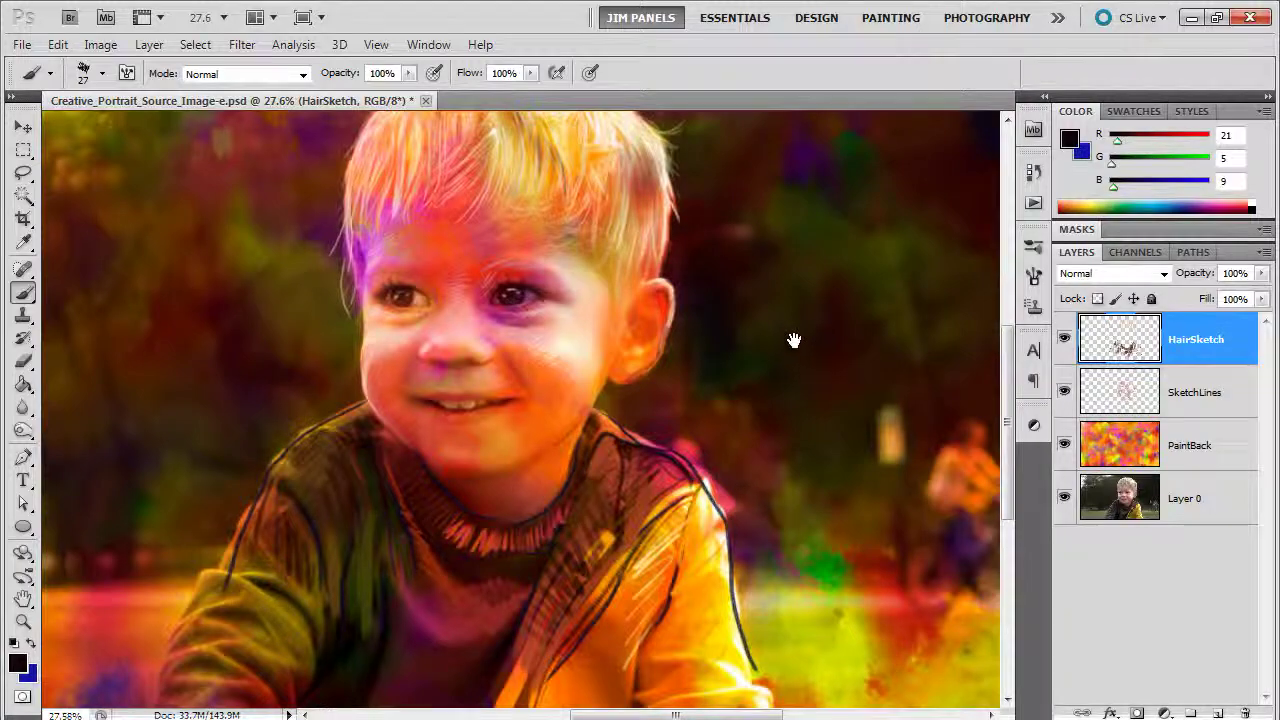
left_click_drag(794, 340, 786, 409)
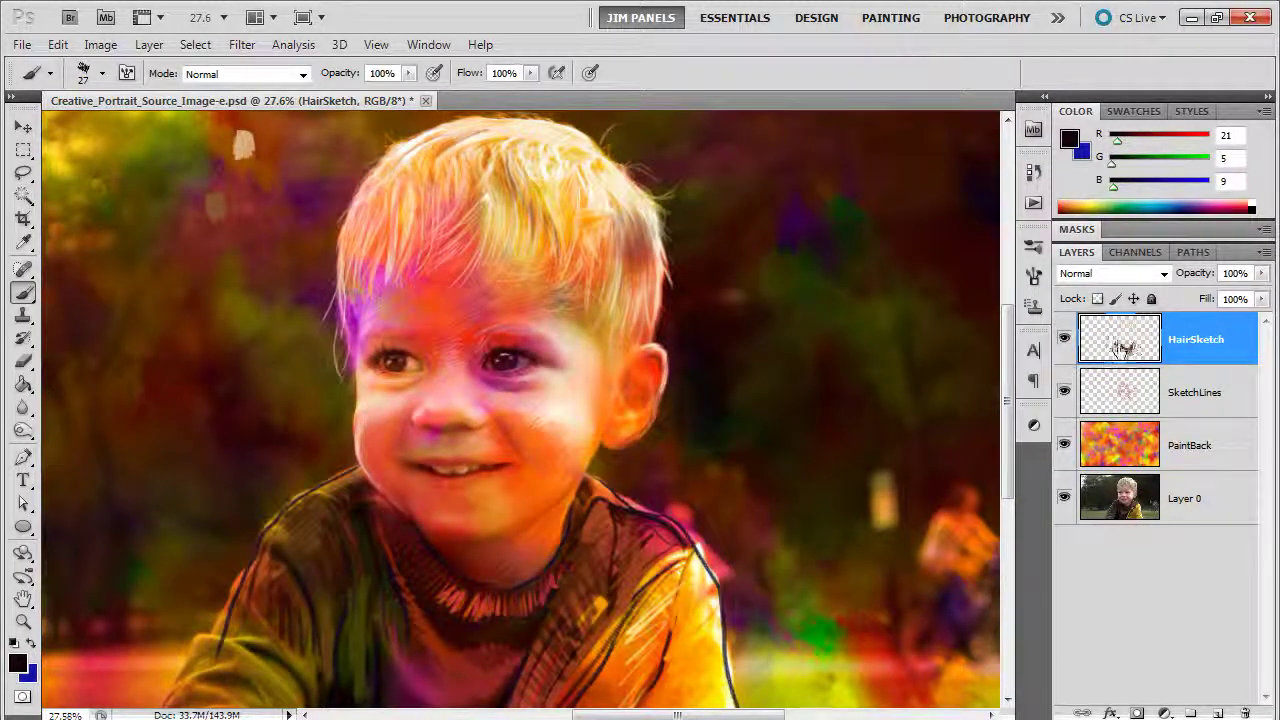
left_click(1063, 340)
left_click(1063, 340)
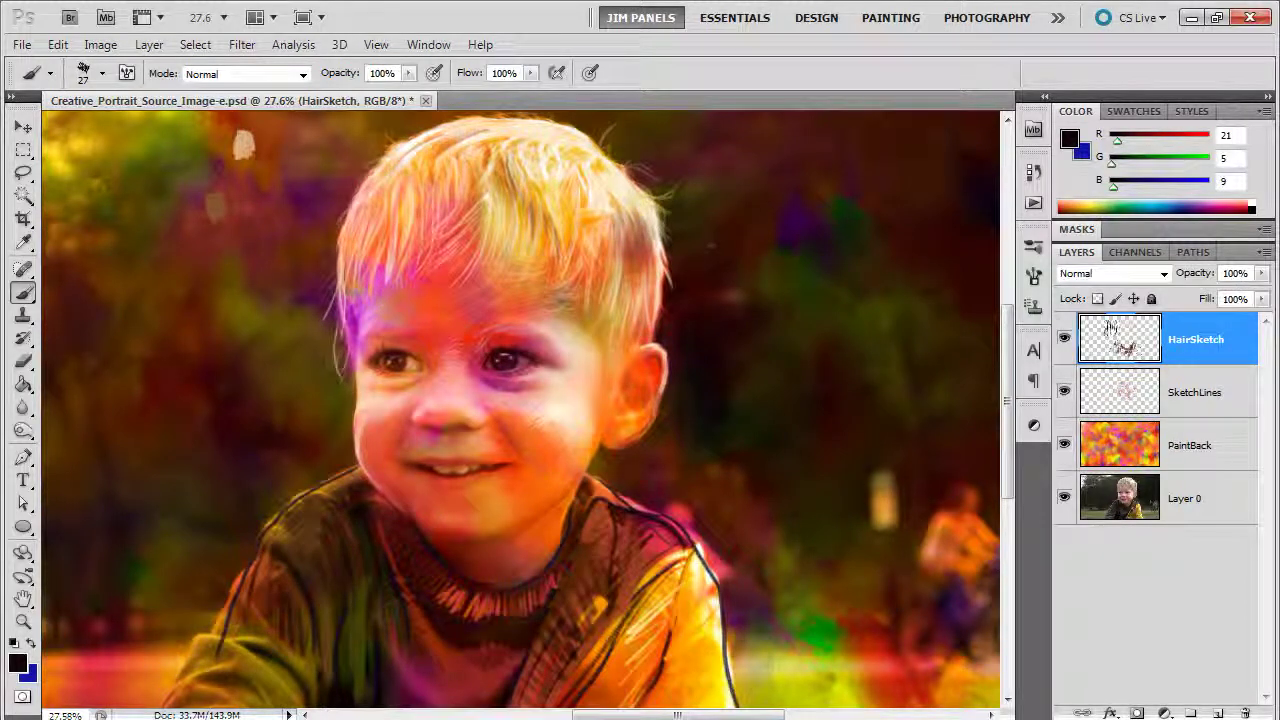
Erase the stray light and brown paint spots in the background beside the boy's head on the HairSketch layer, and return to the Brush tool
left_click(25, 363)
mouse_move(238, 168)
left_mouse_down()
mouse_move(213, 240)
mouse_move(211, 170)
left_mouse_up()
left_click(24, 292)
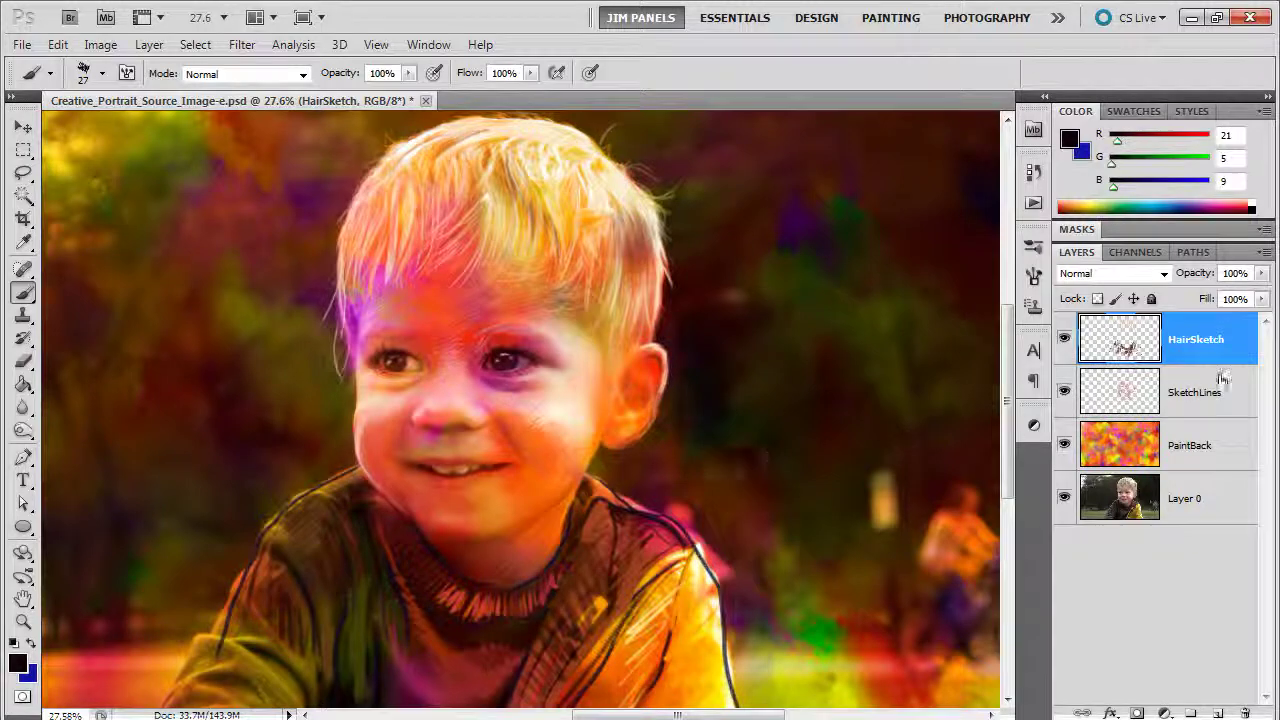
Select the PaintBack layer, apply the Overlay blend mode, and open its Fill setting for adjustment
left_click(1200, 446)
key("shift+alt+o")
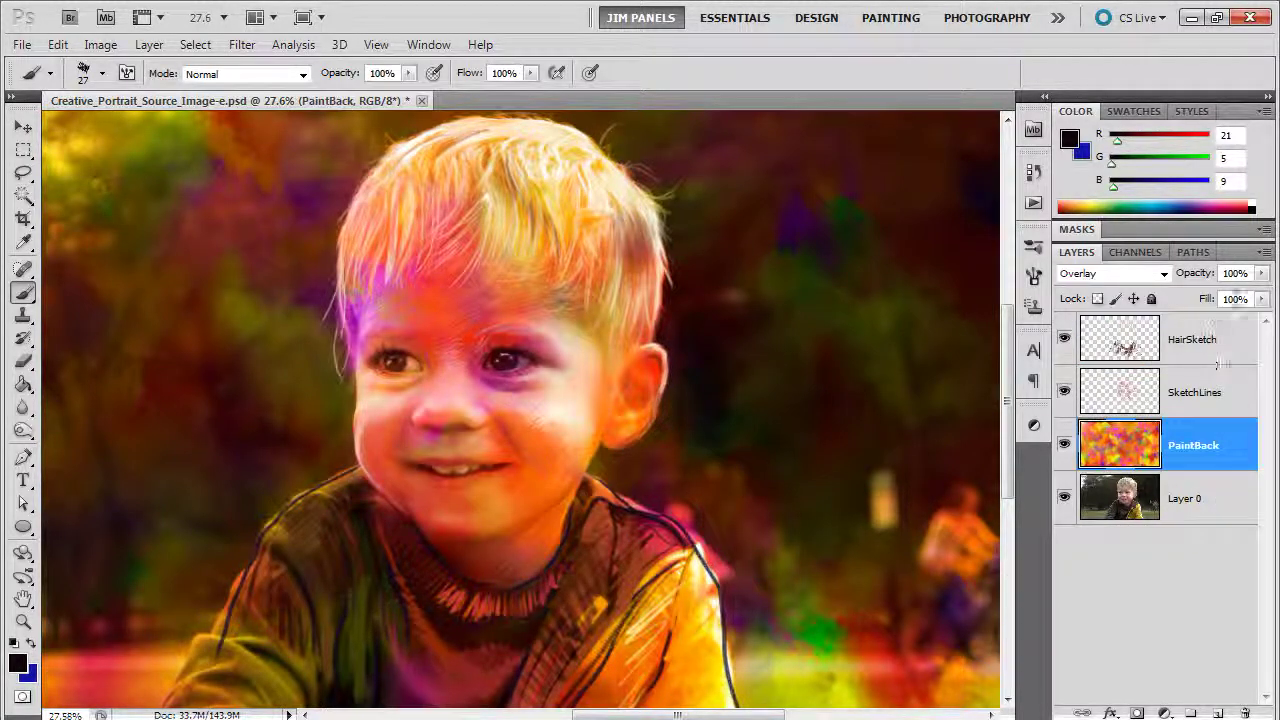
mouse_move(1262, 305)
left_mouse_down()
mouse_move(1258, 320)
mouse_move(1194, 319)
mouse_move(1234, 330)
mouse_move(1262, 319)
left_mouse_up()
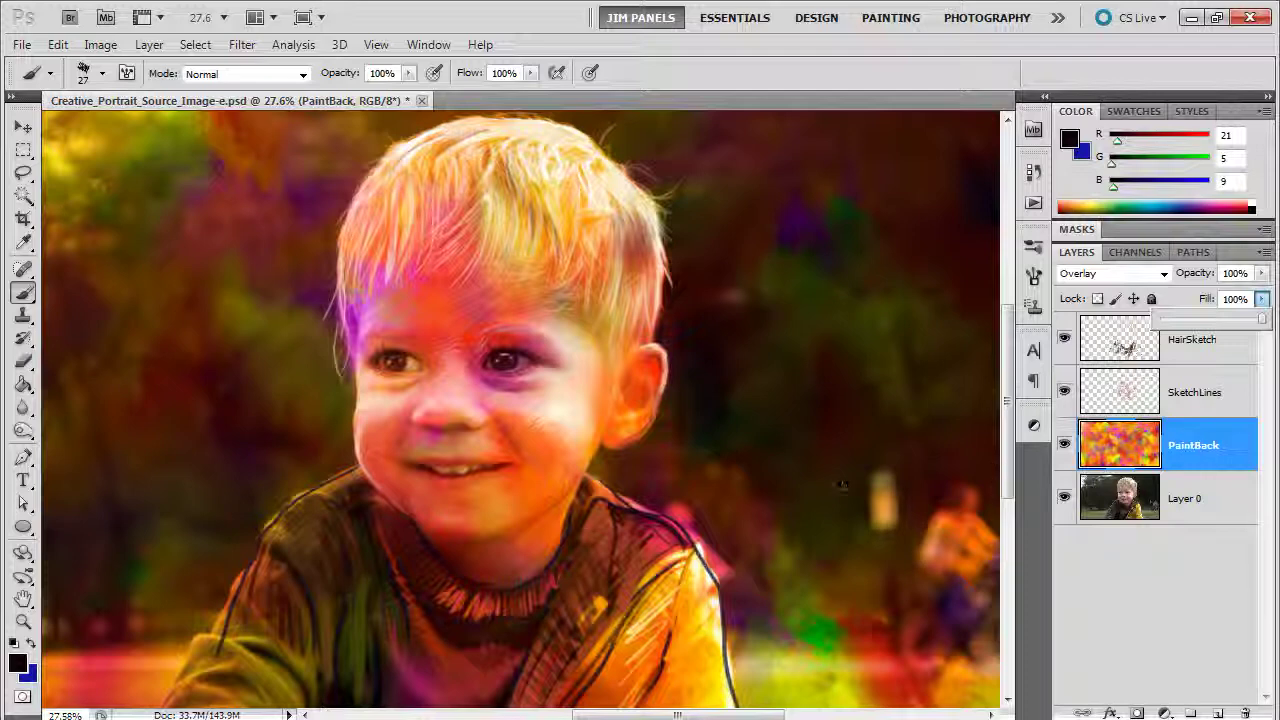